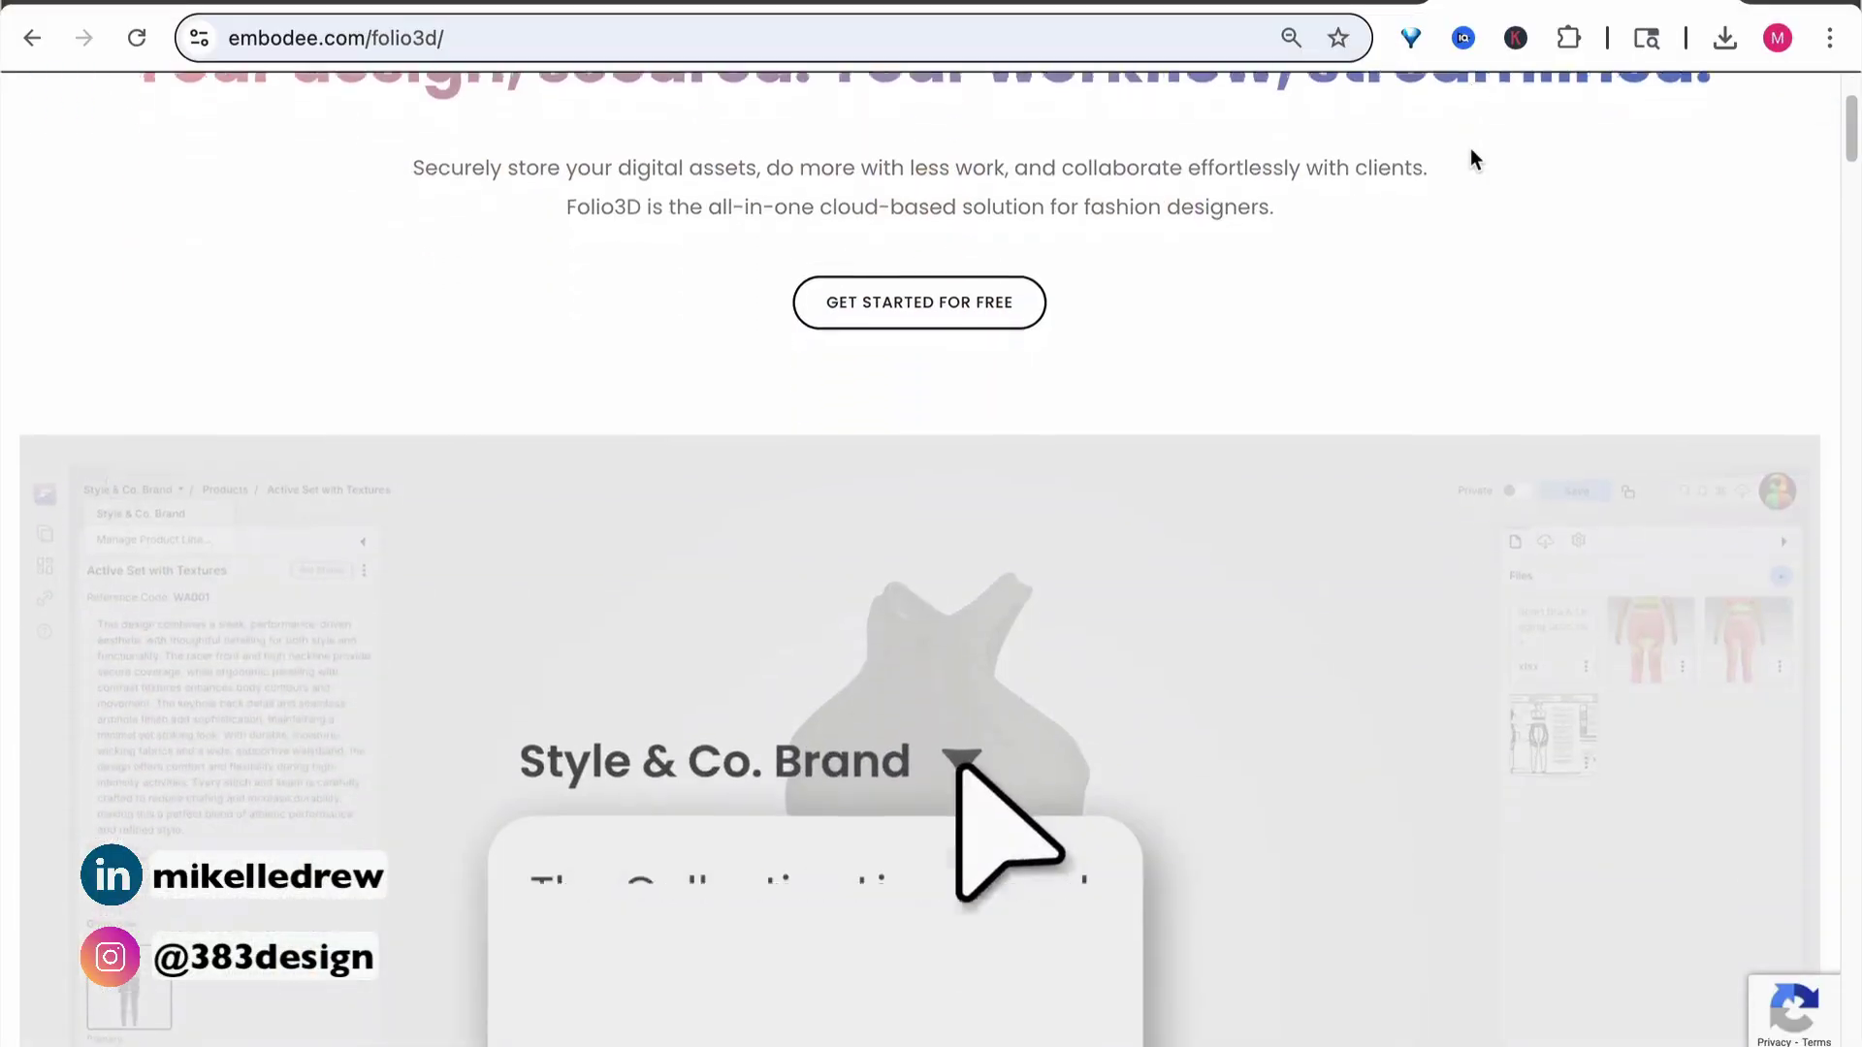
# Scroll the Folio3D page past the demo video to the Store, Share and Present feature cards.
pyautogui.scroll(-10, 1471, 157)
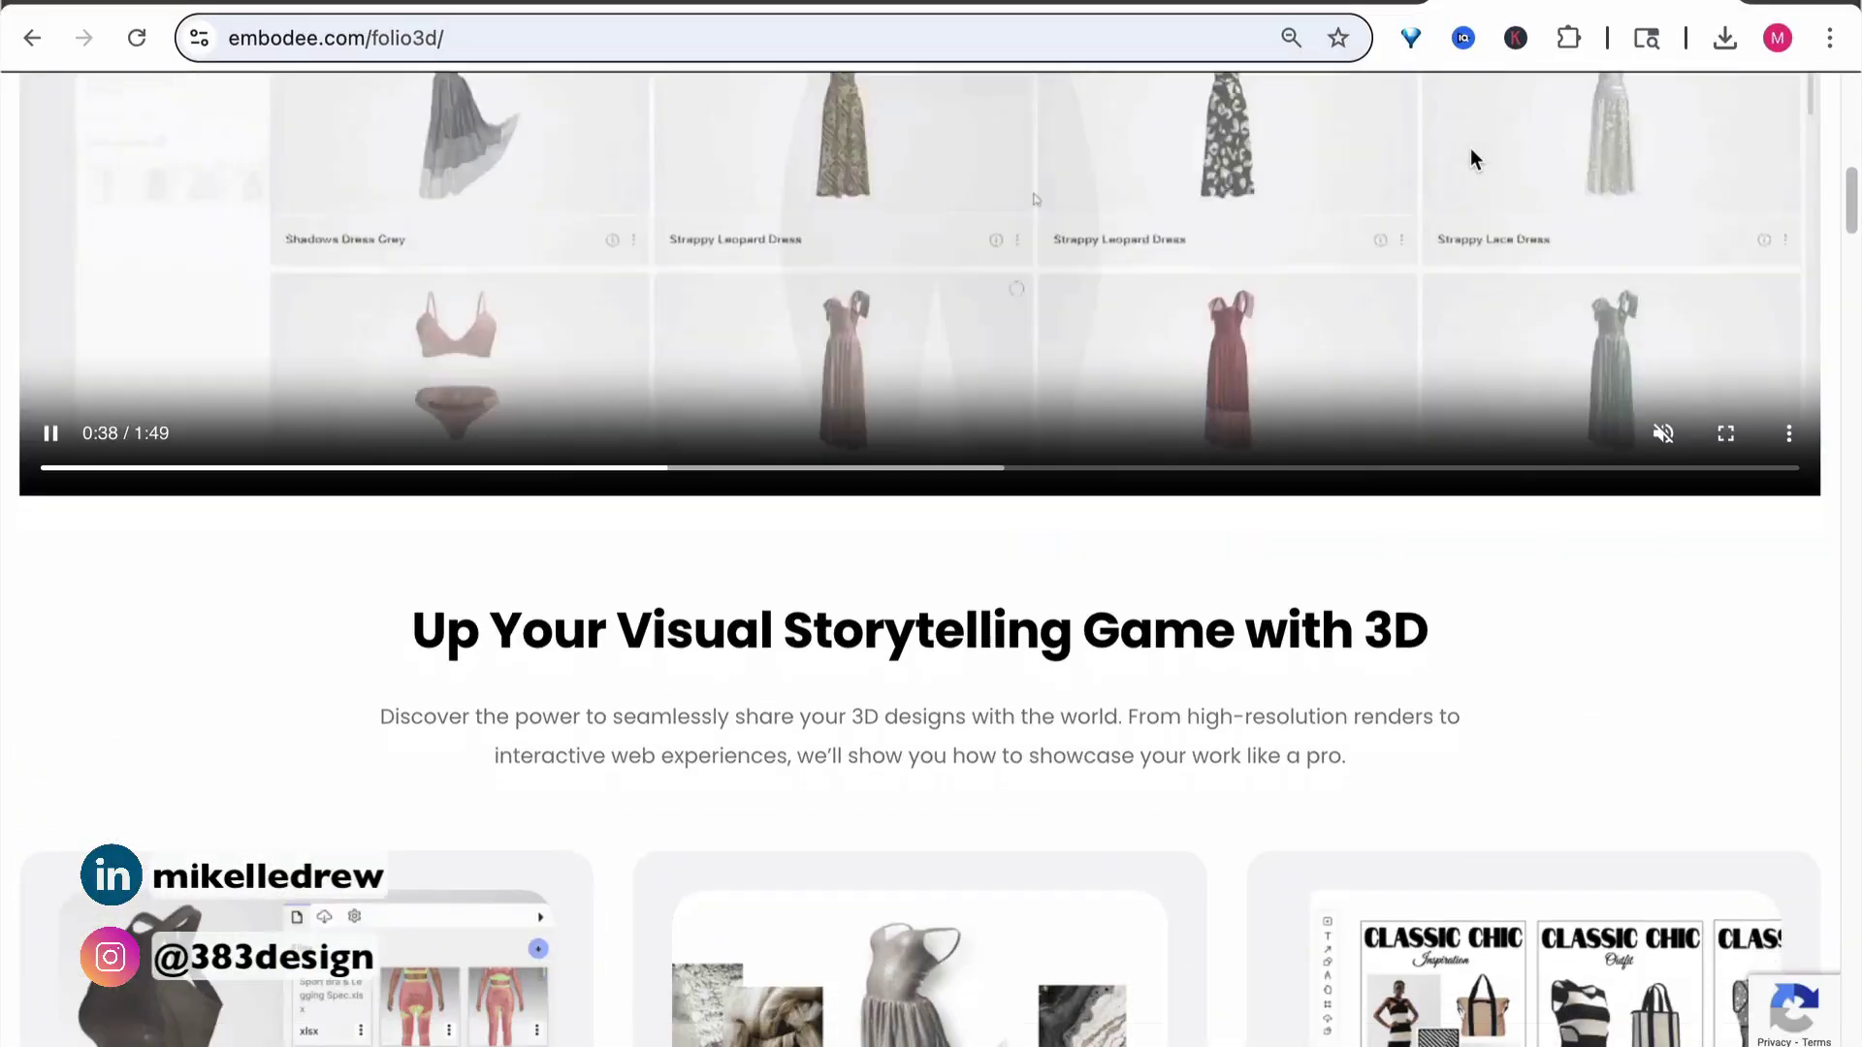
pyautogui.scroll(-10, 1471, 157)
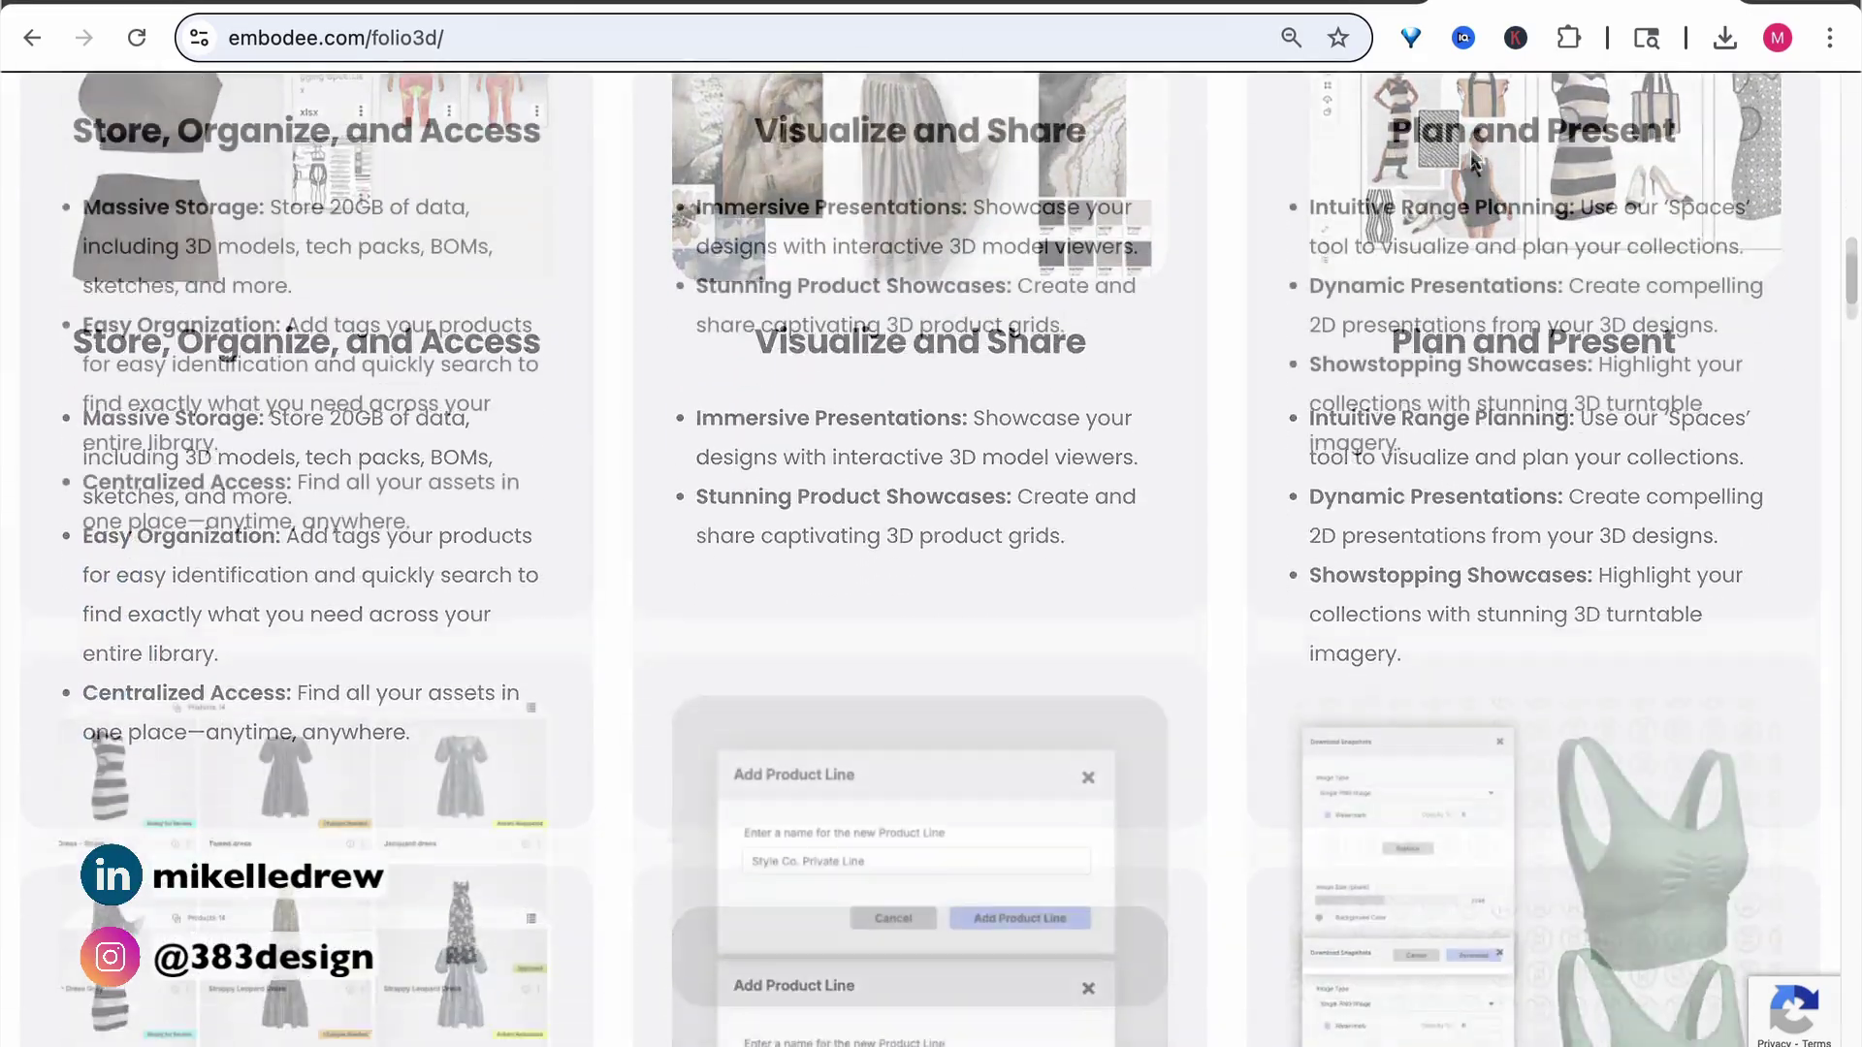
pyautogui.scroll(-8, 1470, 160)
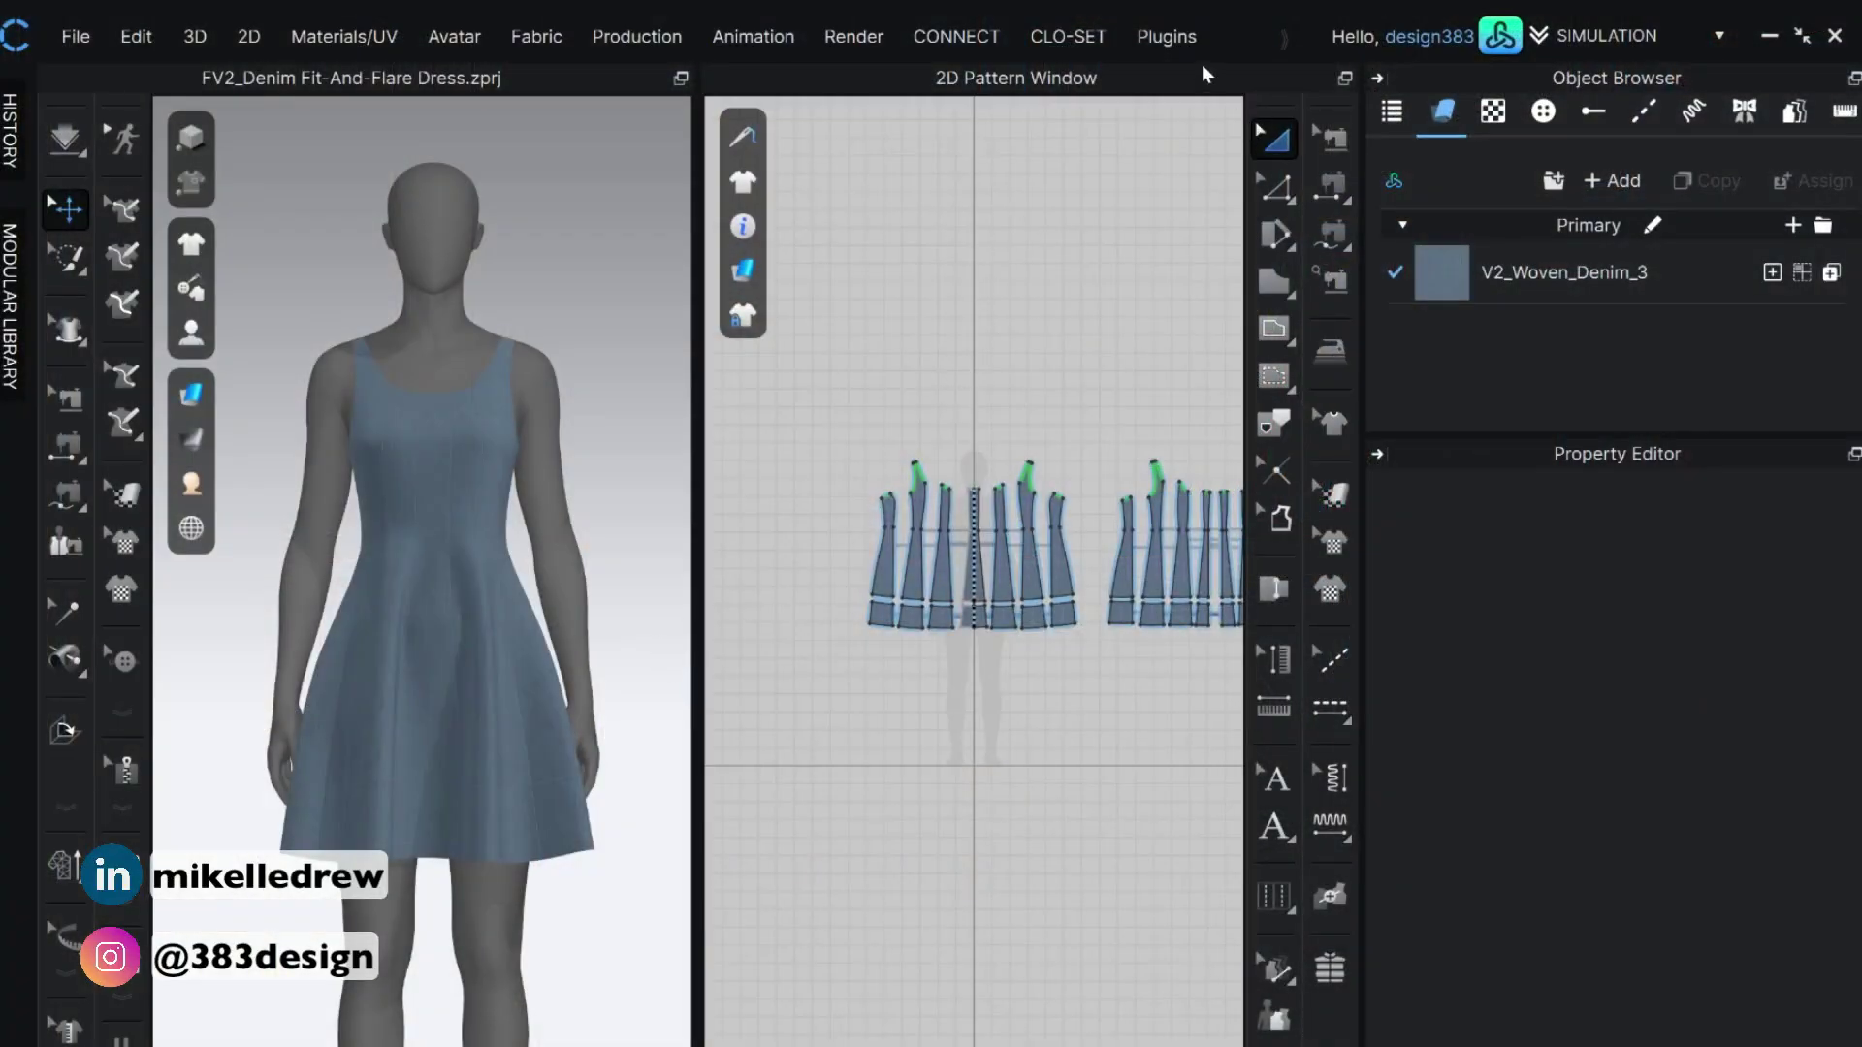
# Export the denim dress from CLO 3D as a GLB with the Export GLB to Embodee plug-in.
pyautogui.click(1169, 36)
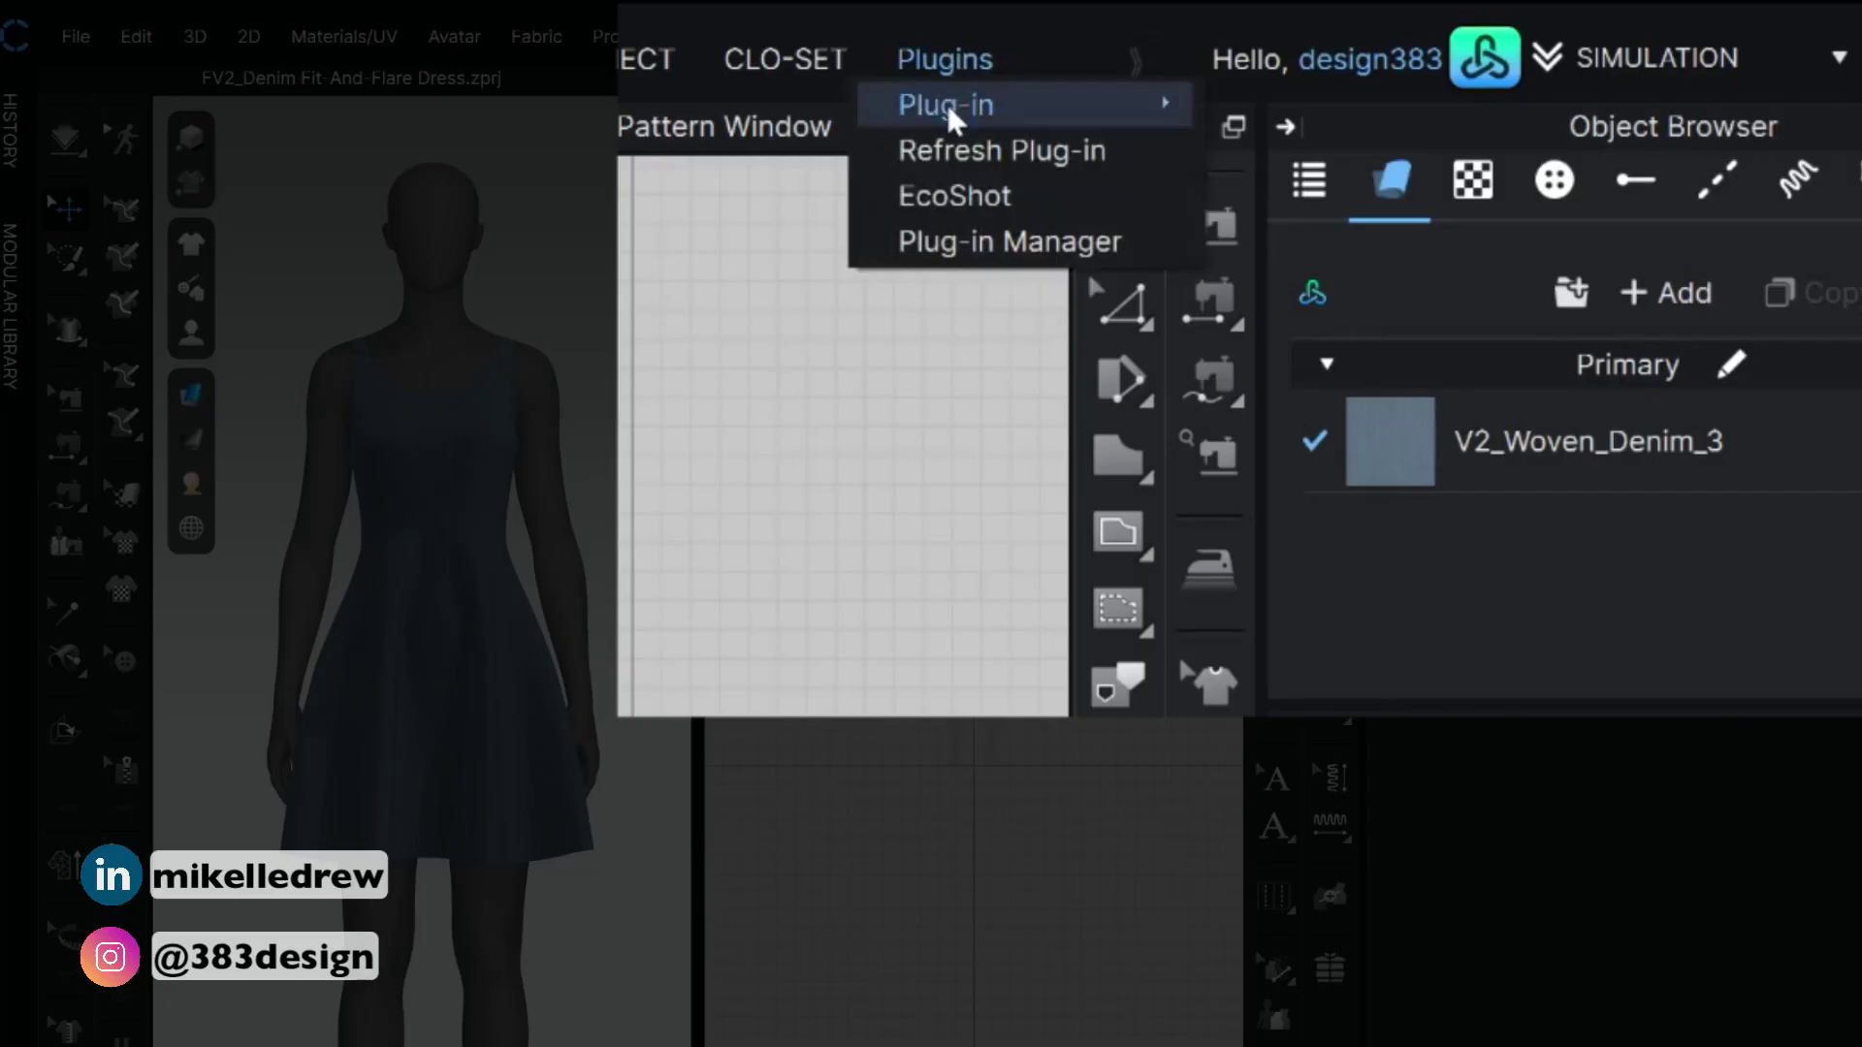
pyautogui.moveTo(1167, 66)
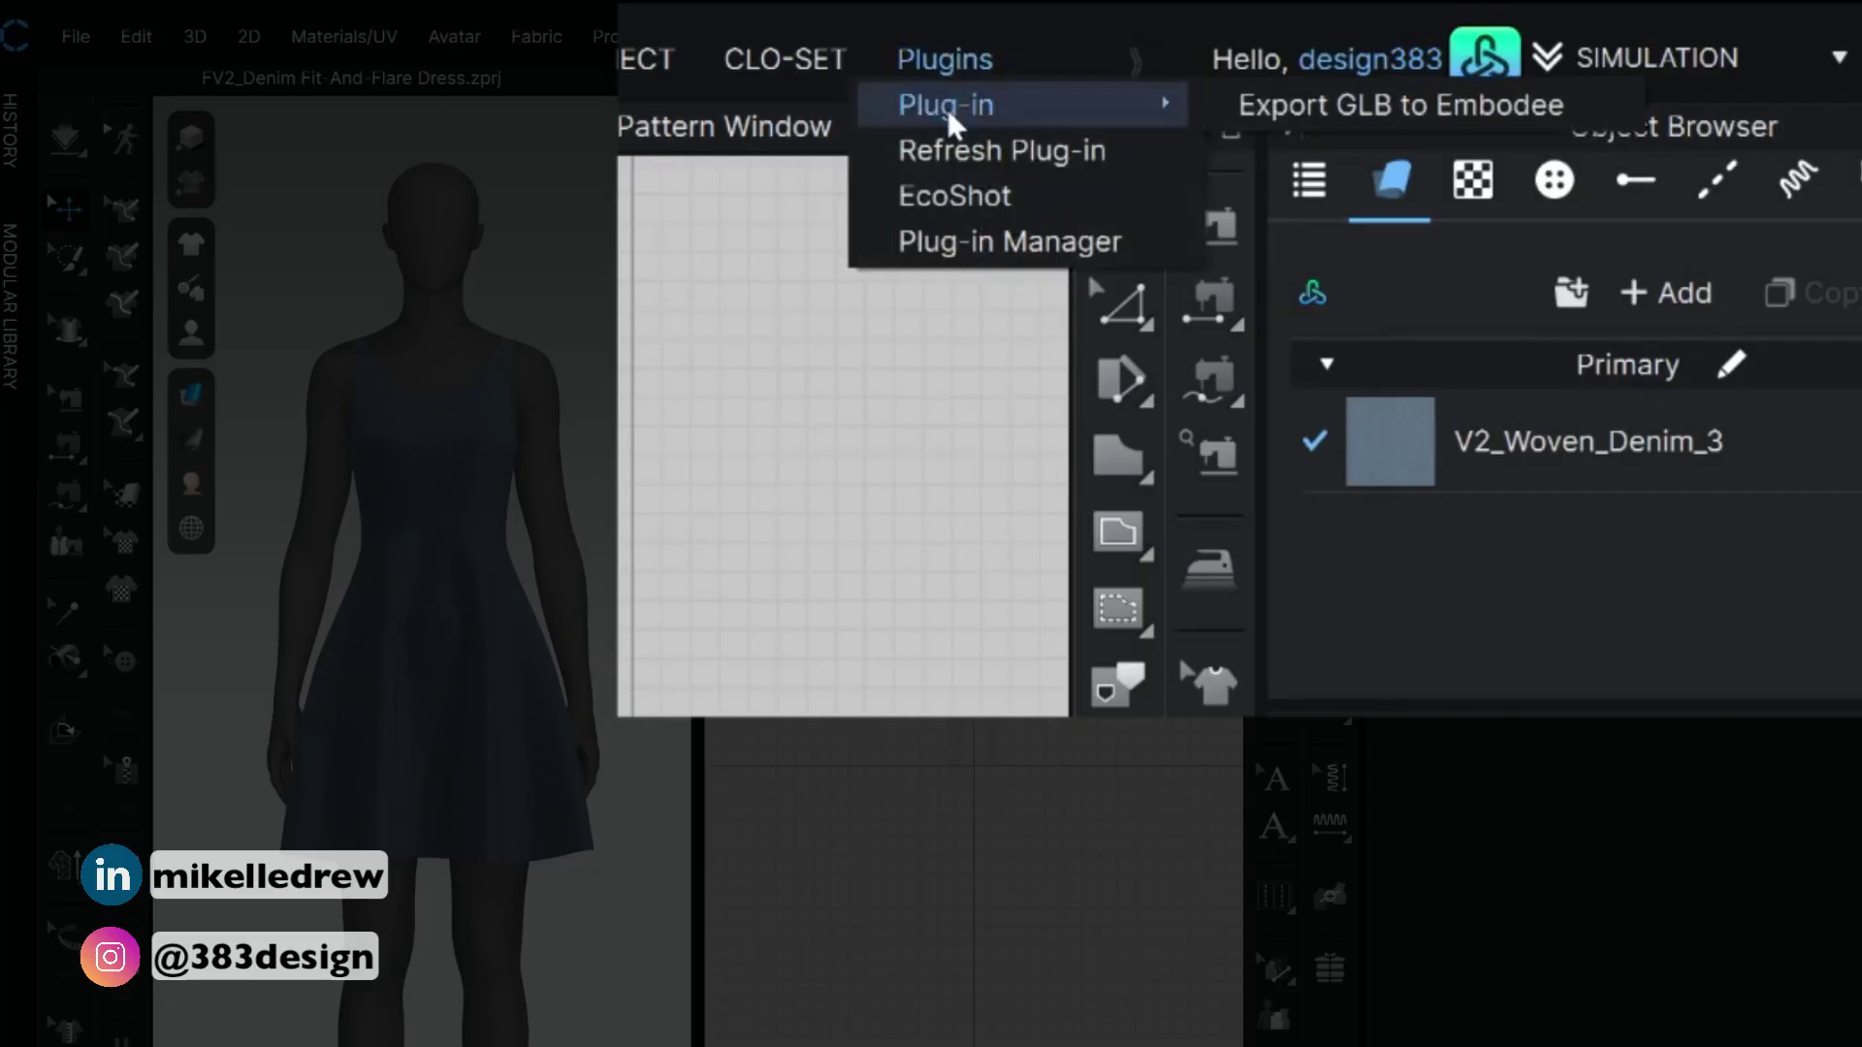
pyautogui.click(1341, 106)
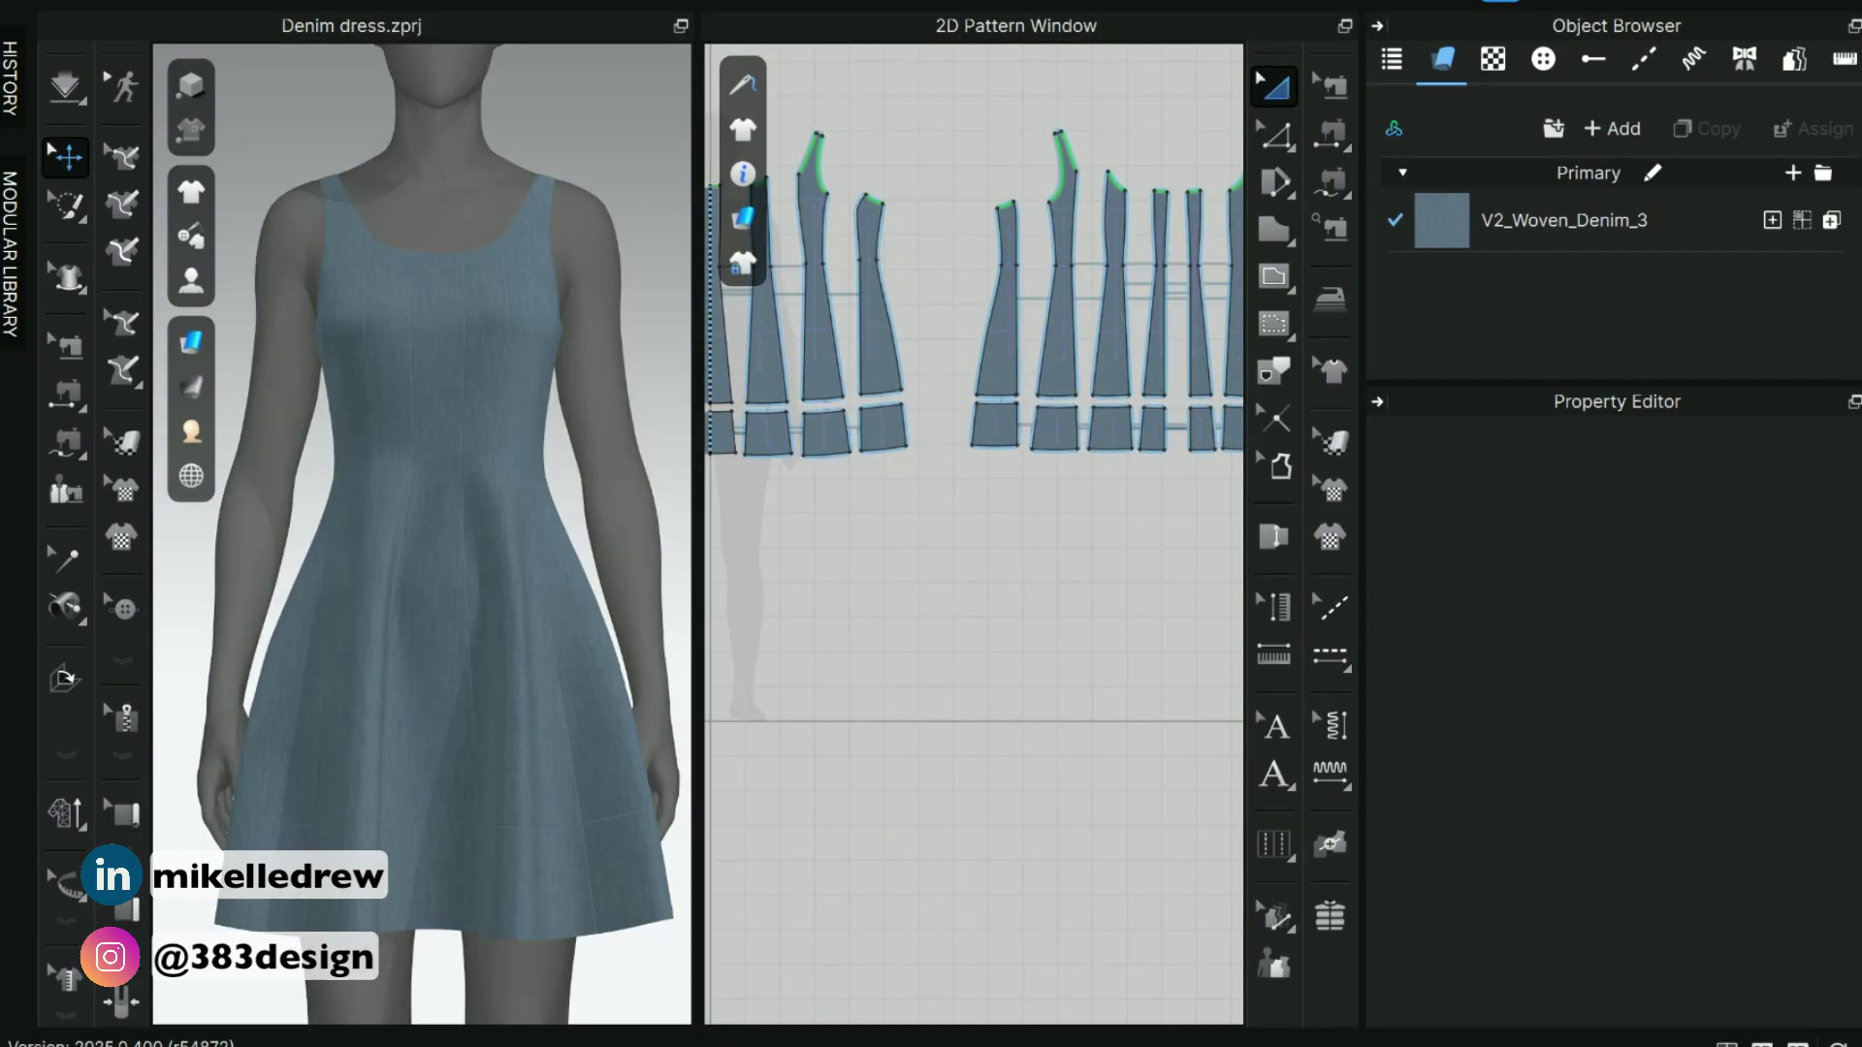
# Sign in to the Embodee Uploads app and upload the dress to the 383 Folio Test product line.
pyautogui.click(1618, 1046)
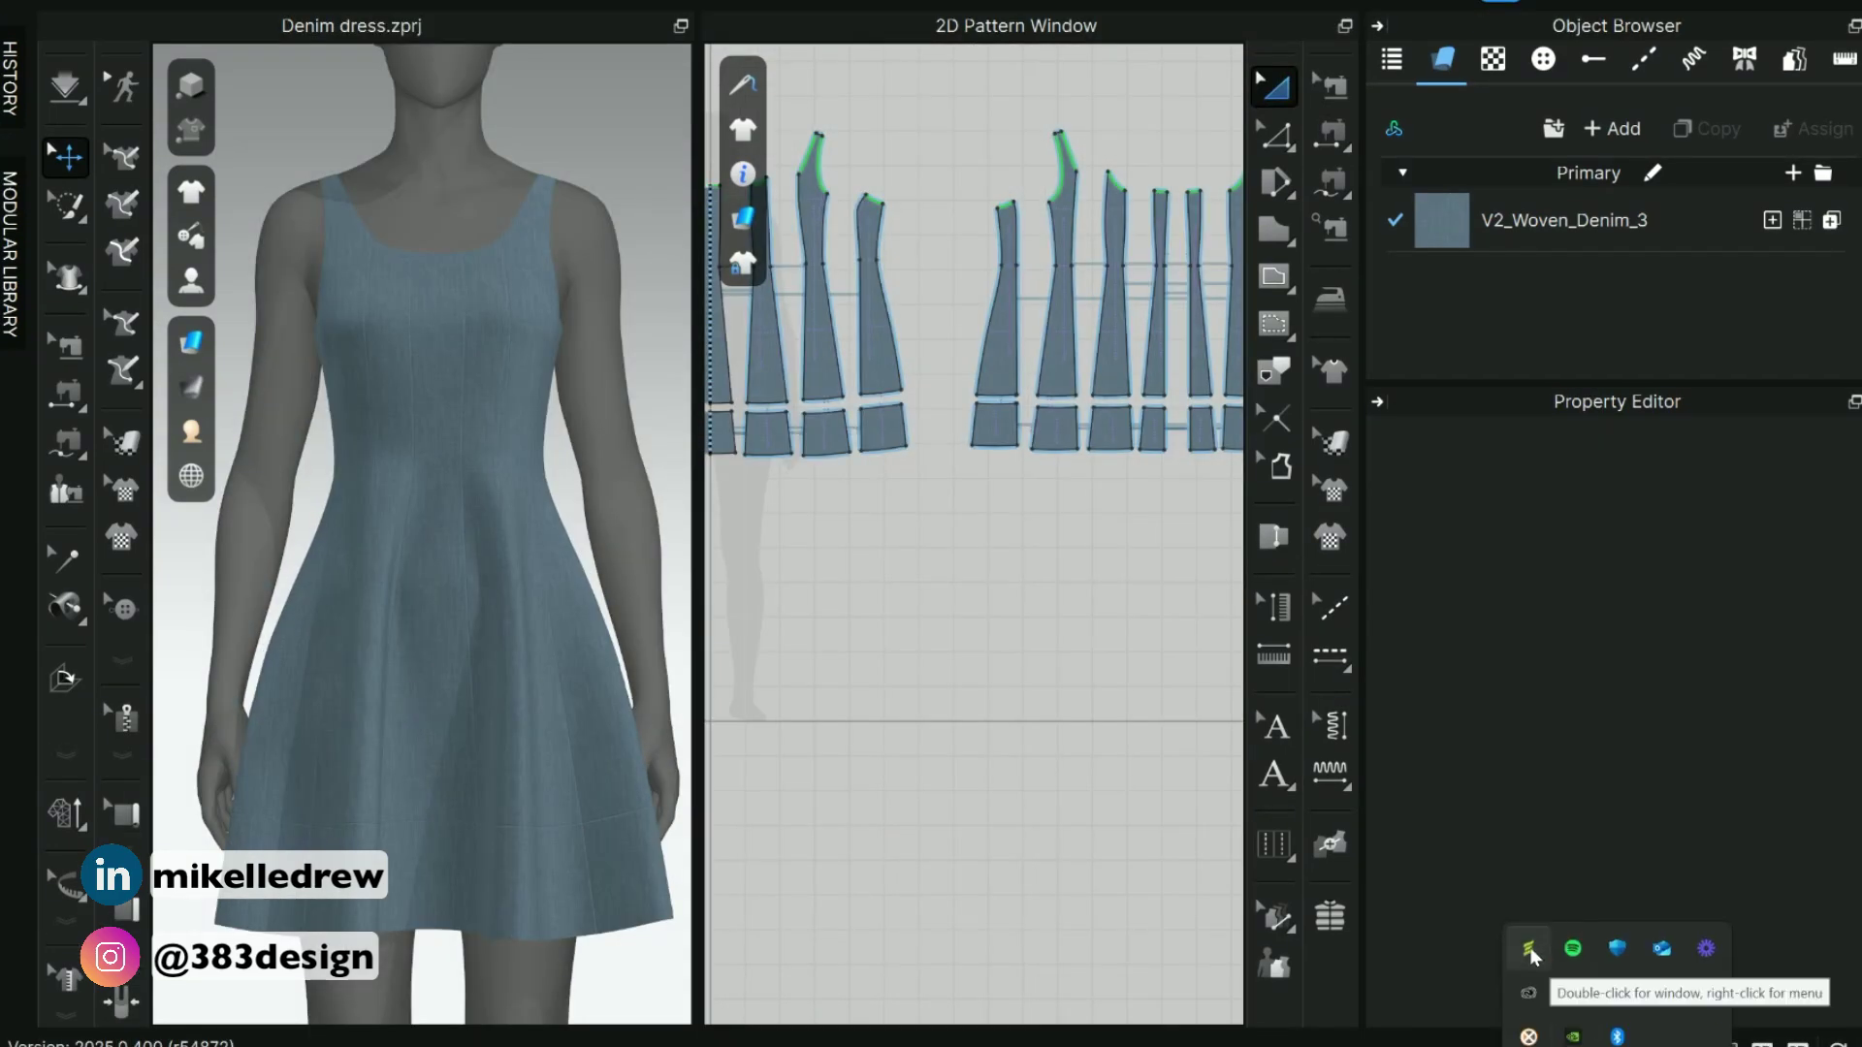
pyautogui.click(1572, 991)
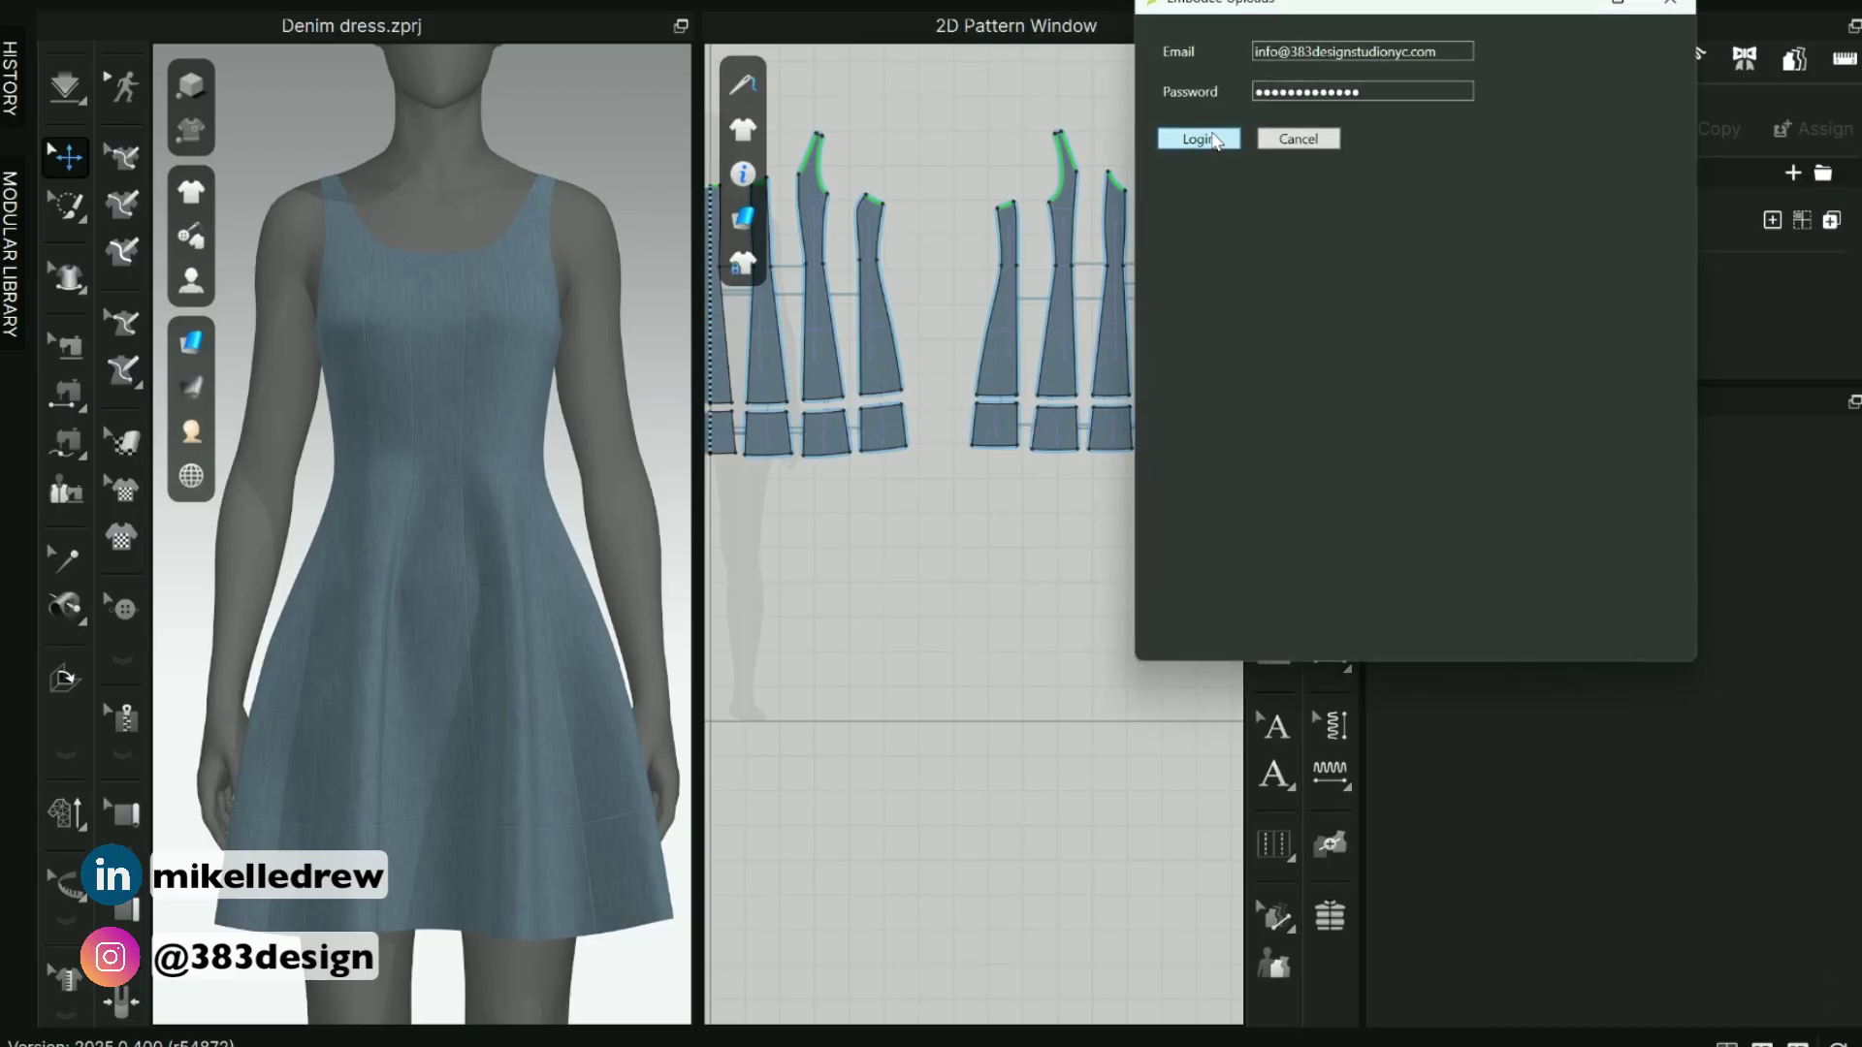
pyautogui.click(1202, 141)
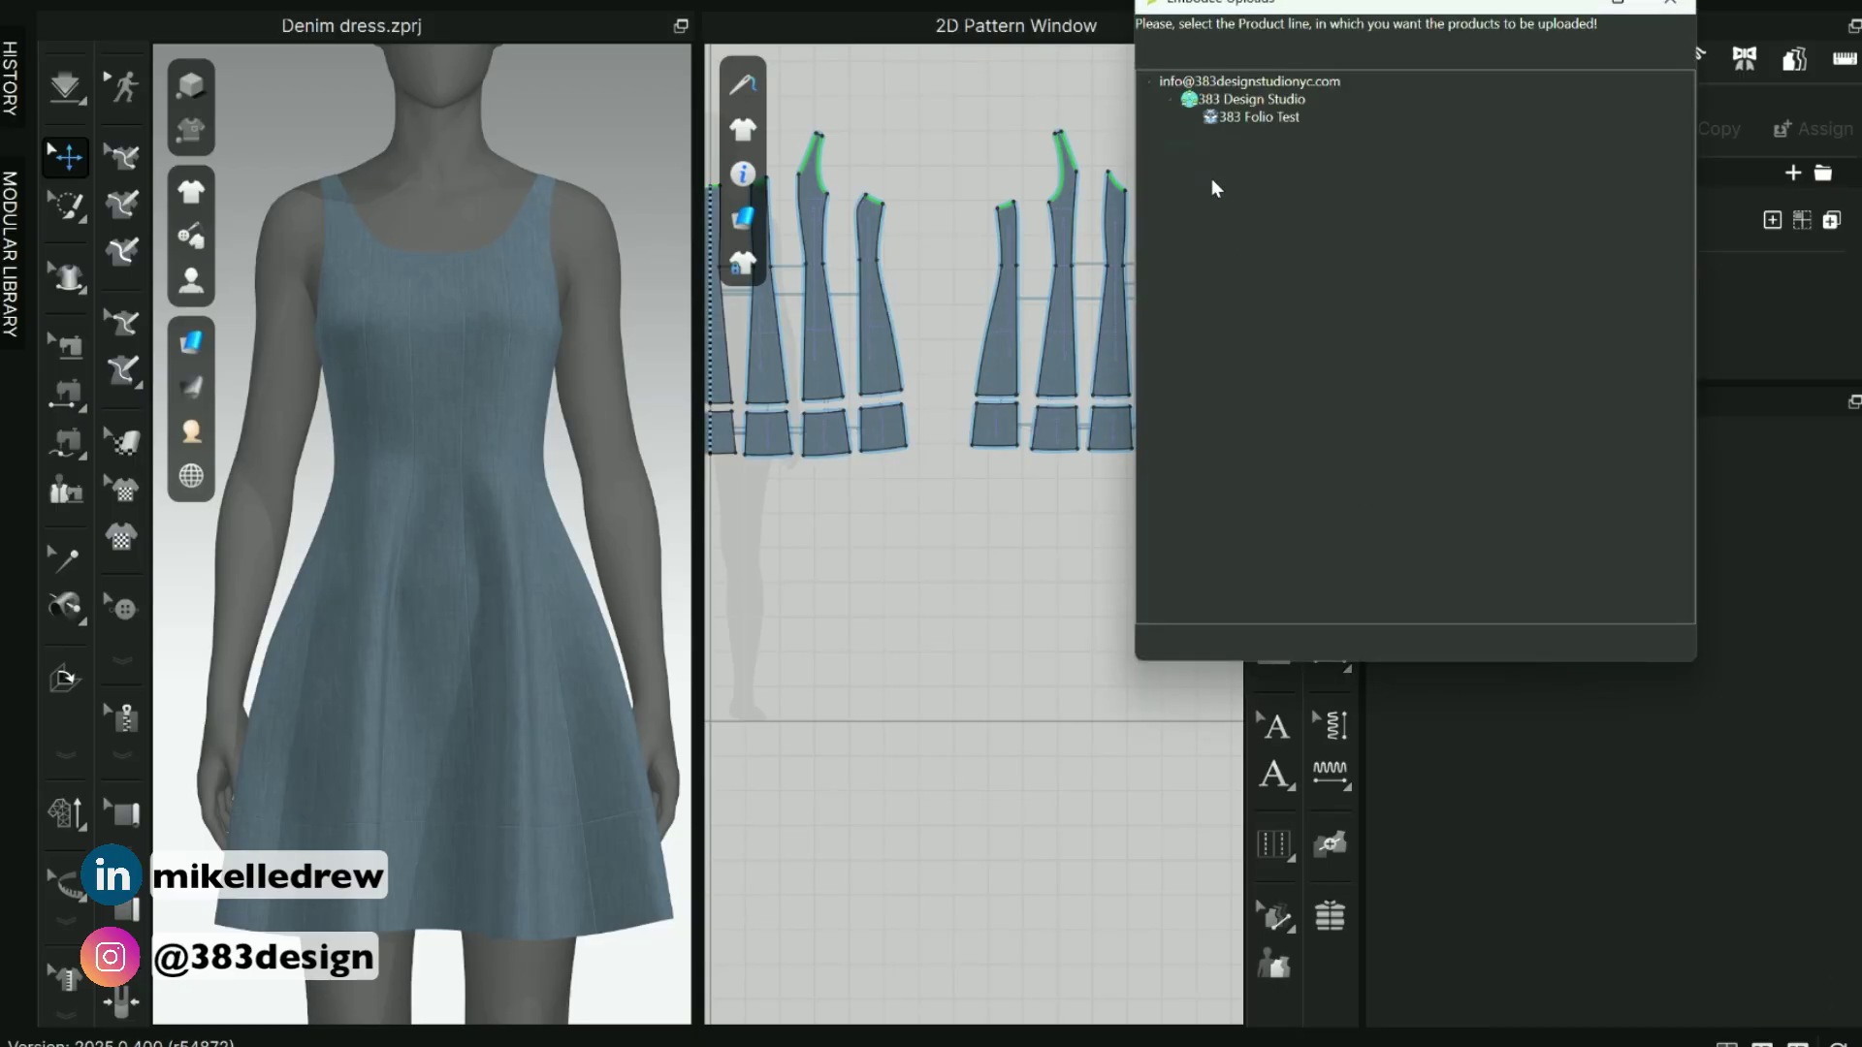
pyautogui.click(1257, 119)
pyautogui.click(1176, 642)
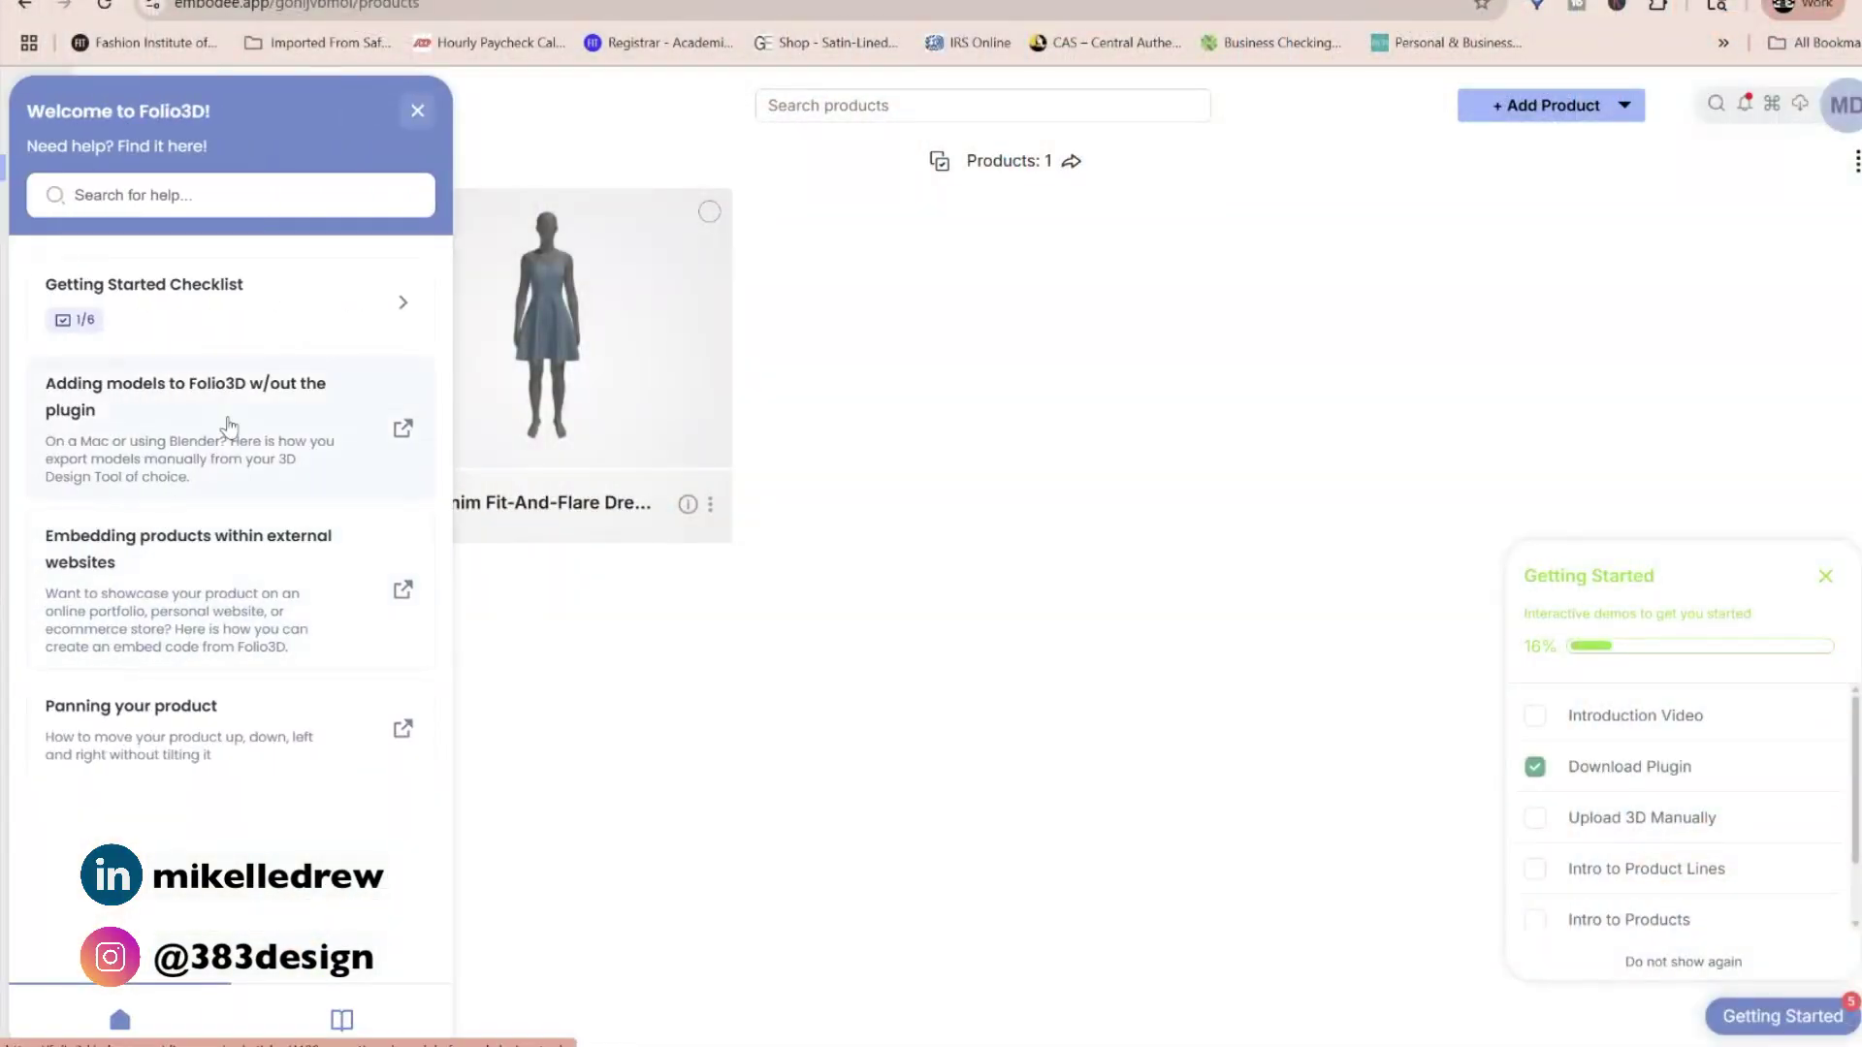
# Open the 'Adding models to Folio3D w/out the plugin' article and scroll to its manual-export settings.
pyautogui.click(229, 427)
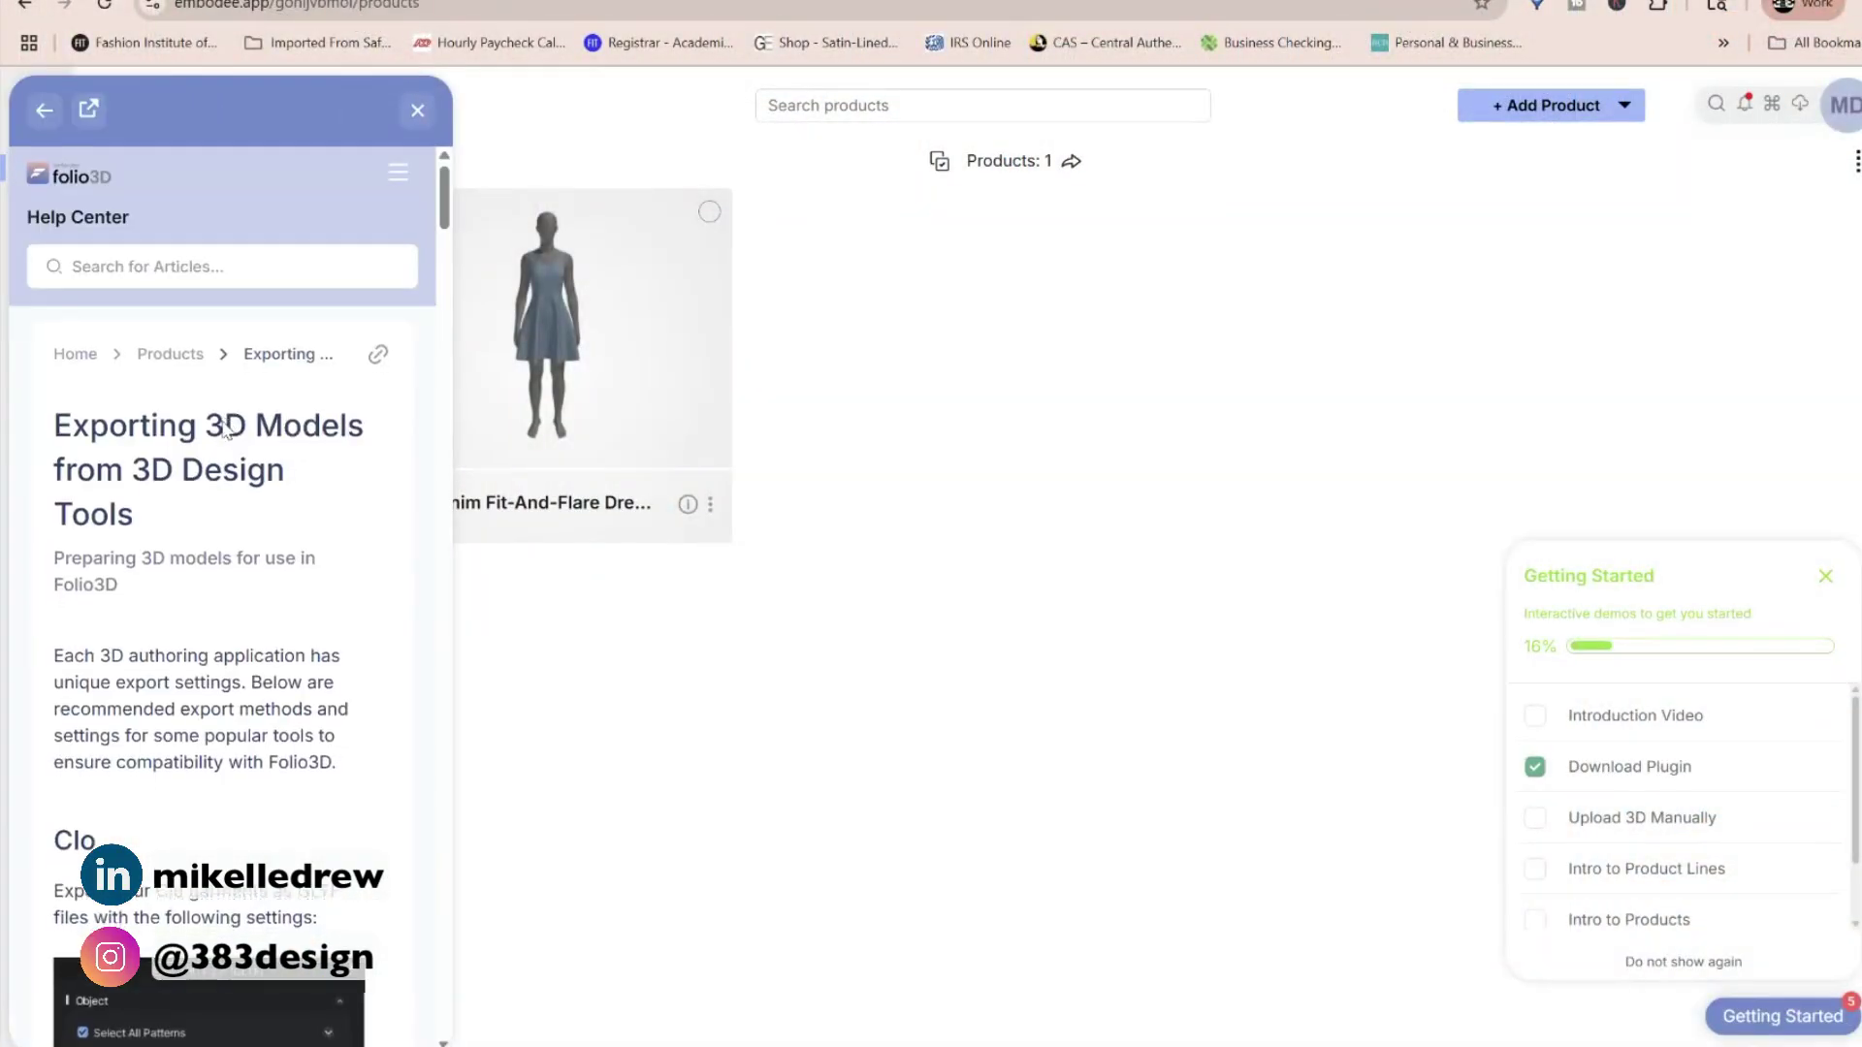
pyautogui.scroll(-10, 223, 427)
pyautogui.scroll(-15, 225, 433)
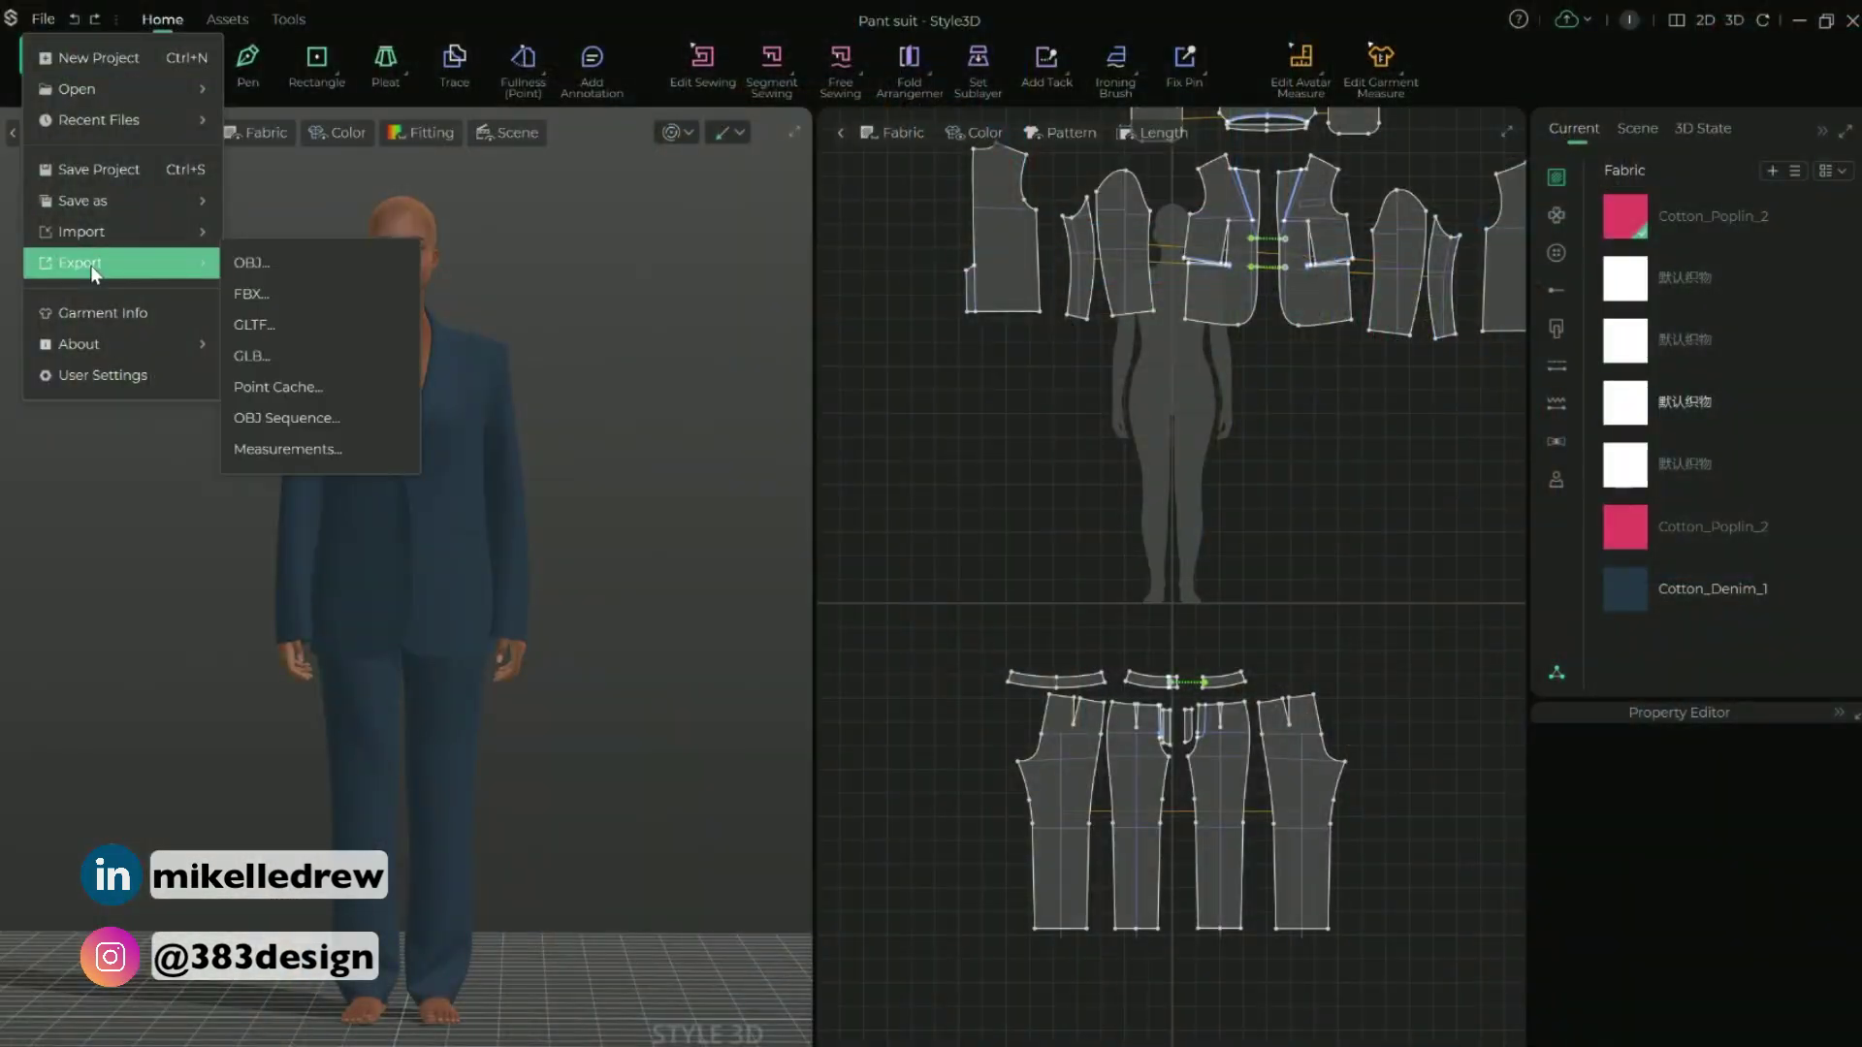
# Start an FBX export of the pant suit with All Avatars unchecked and view the Combine options.
pyautogui.click(362, 304)
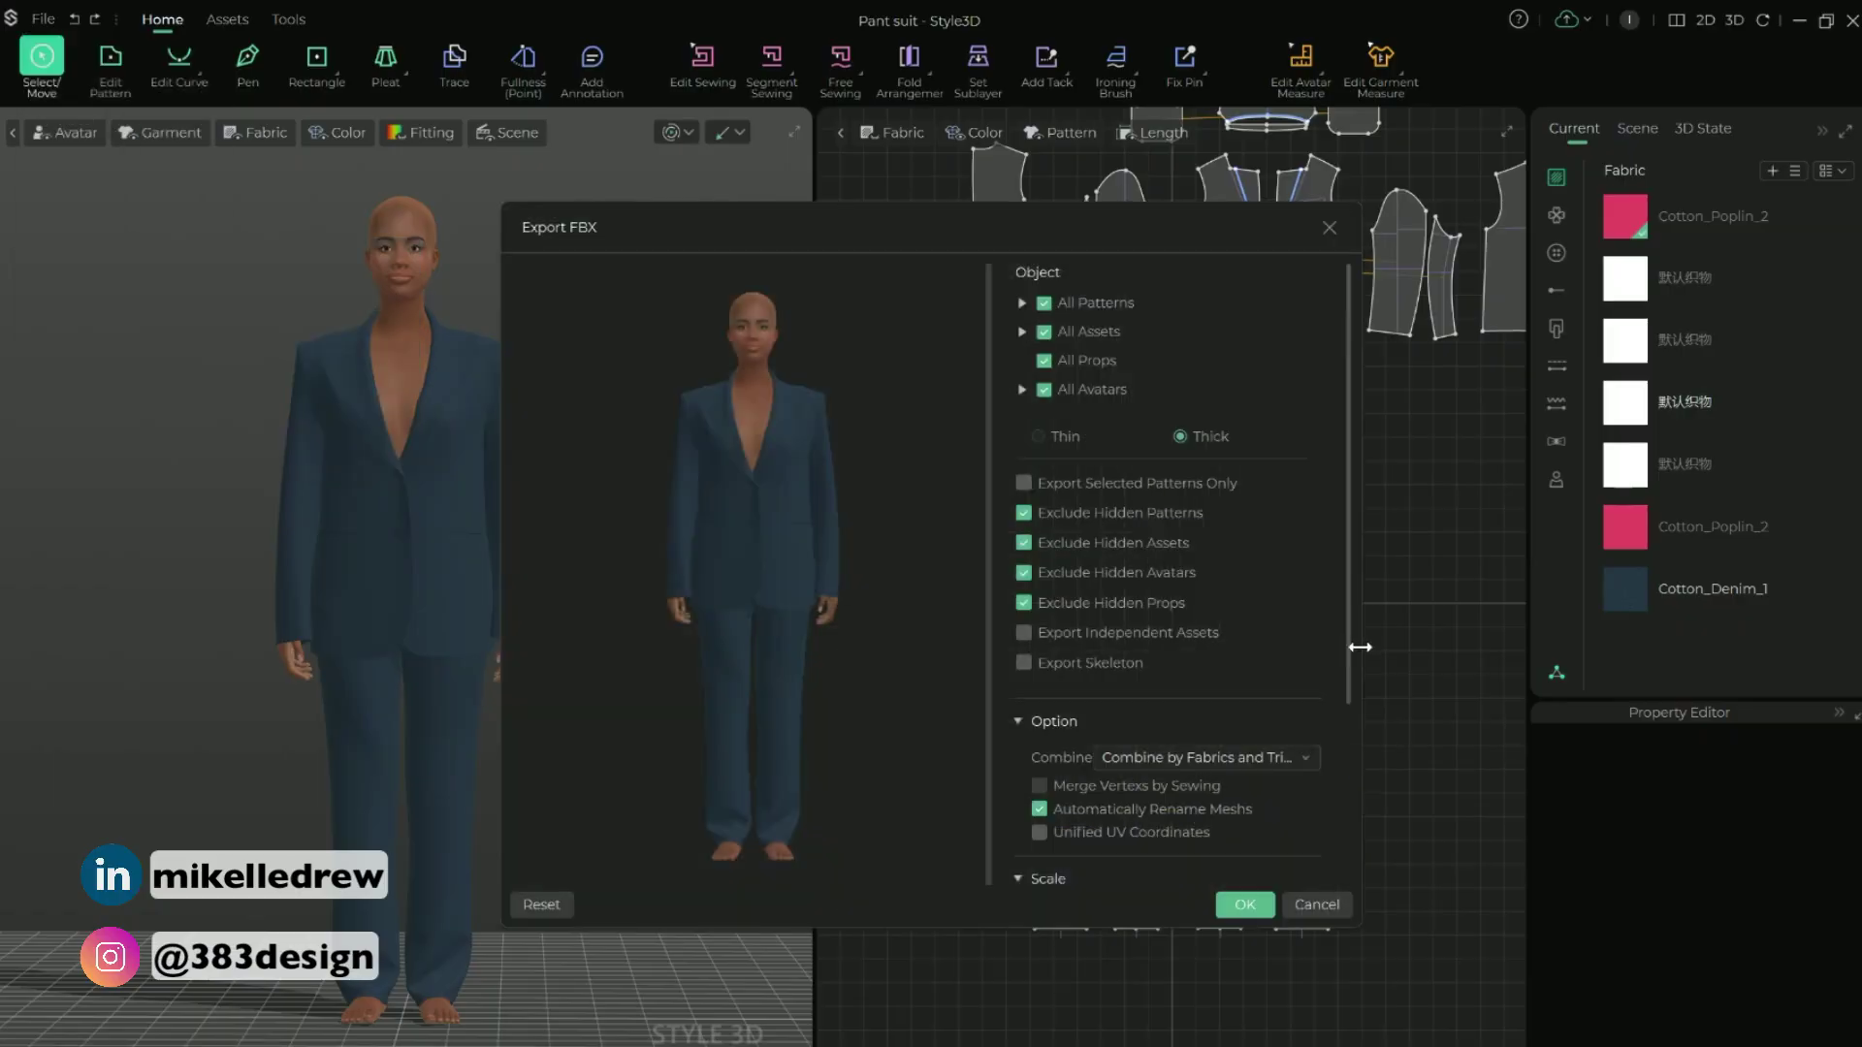
pyautogui.click(1042, 389)
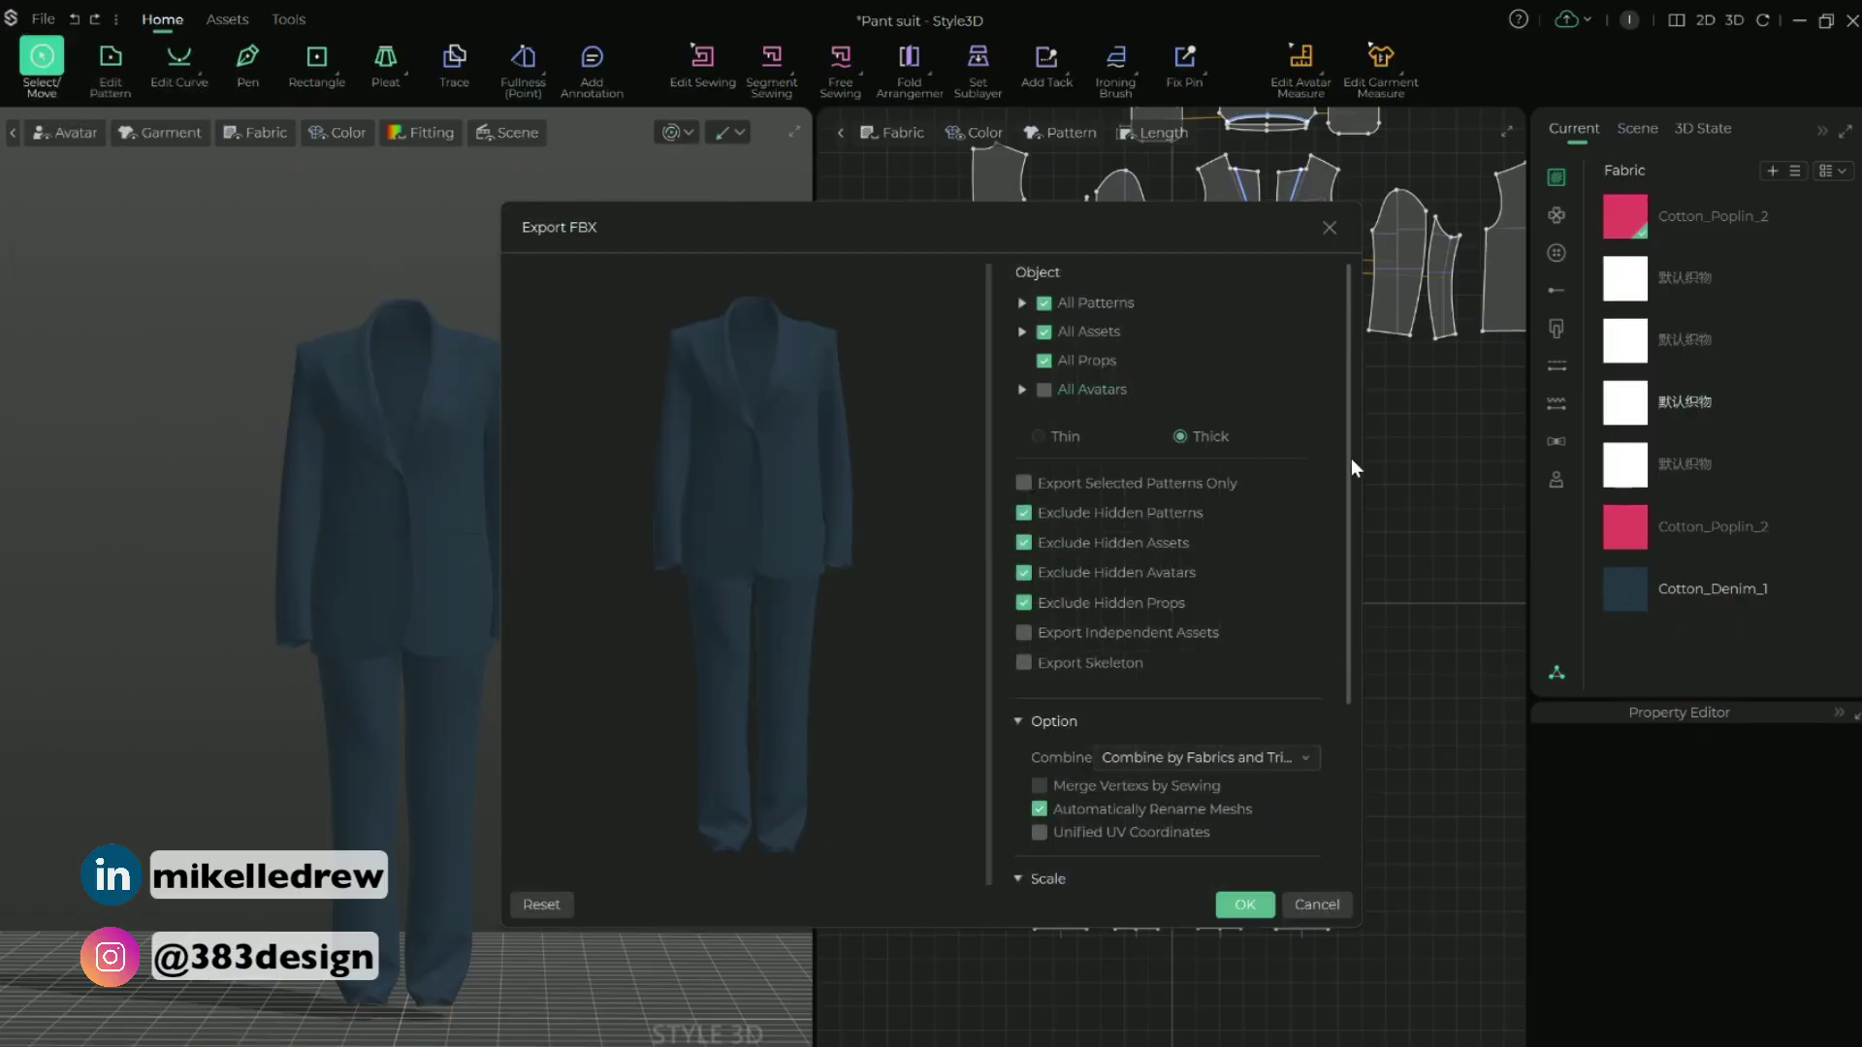
pyautogui.scroll(-4, 1344, 485)
pyautogui.click(1303, 504)
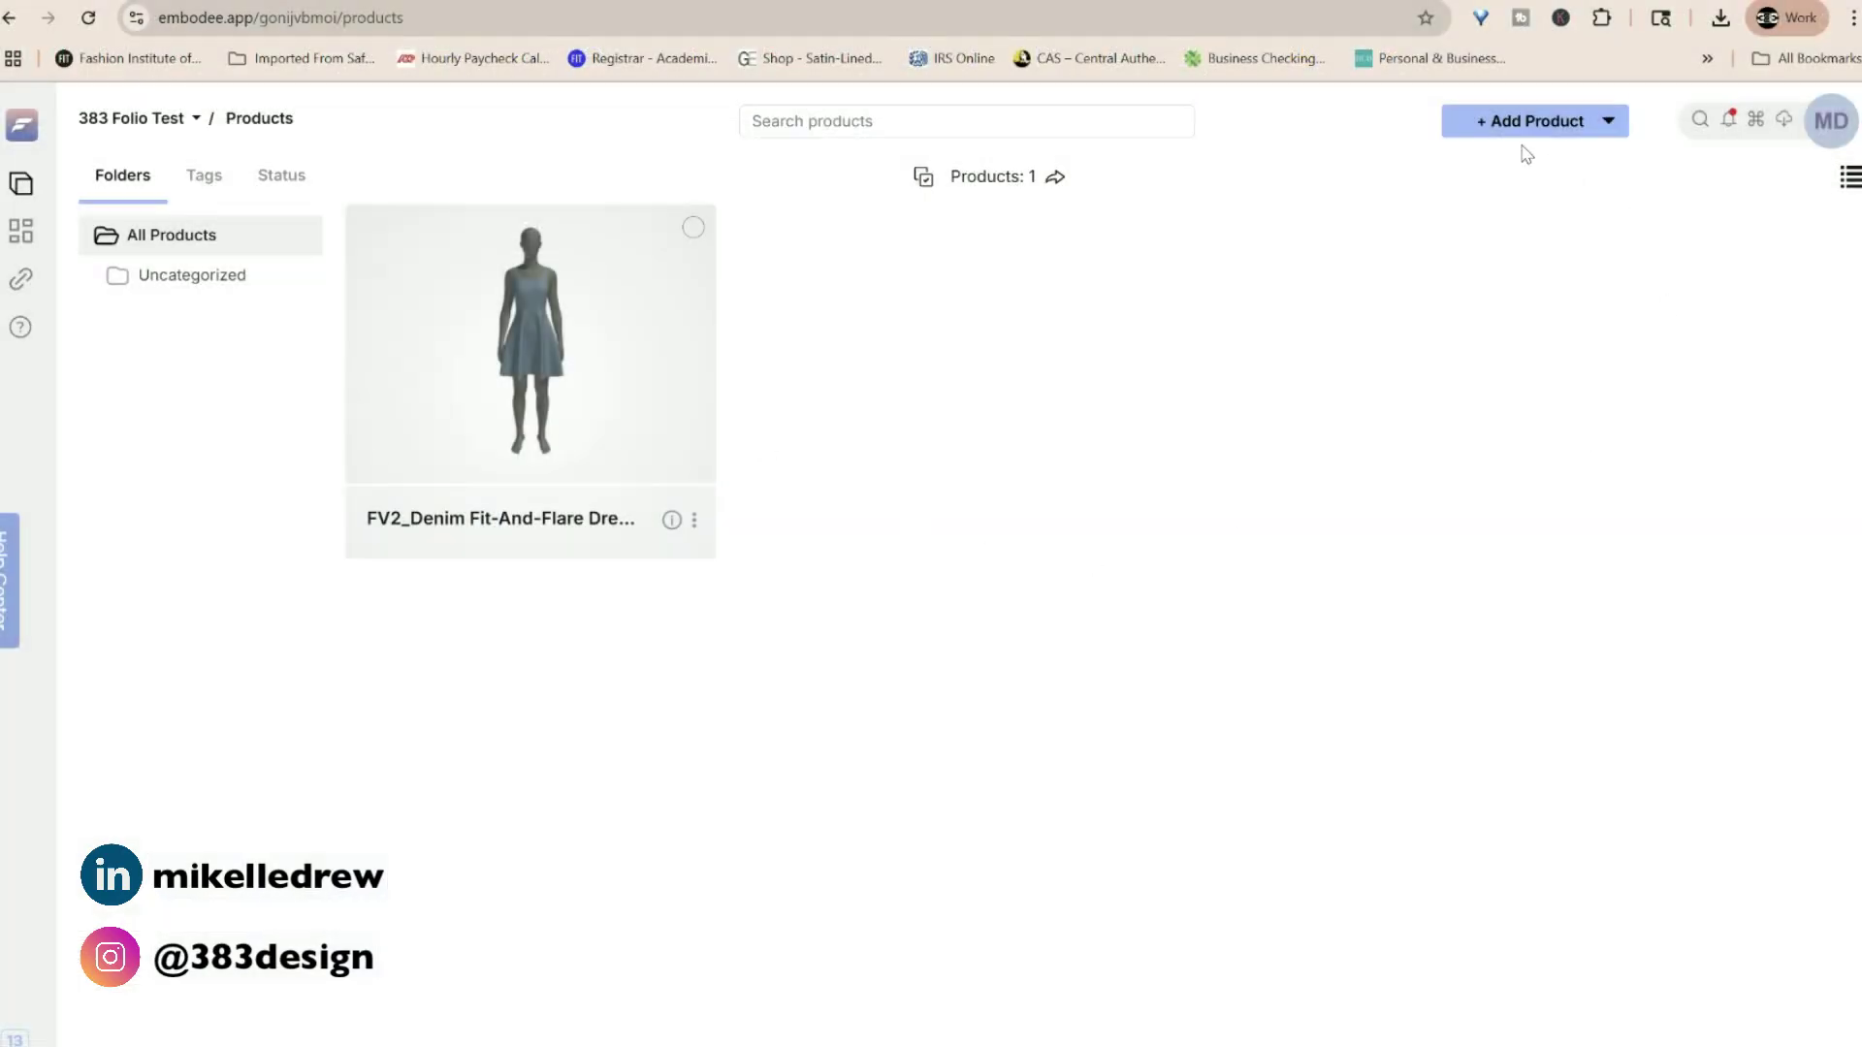
# Add the product 'Sasha' Denim Pant Suit with reference code MD-0100 and a description.
pyautogui.click(1486, 125)
pyautogui.click(1484, 158)
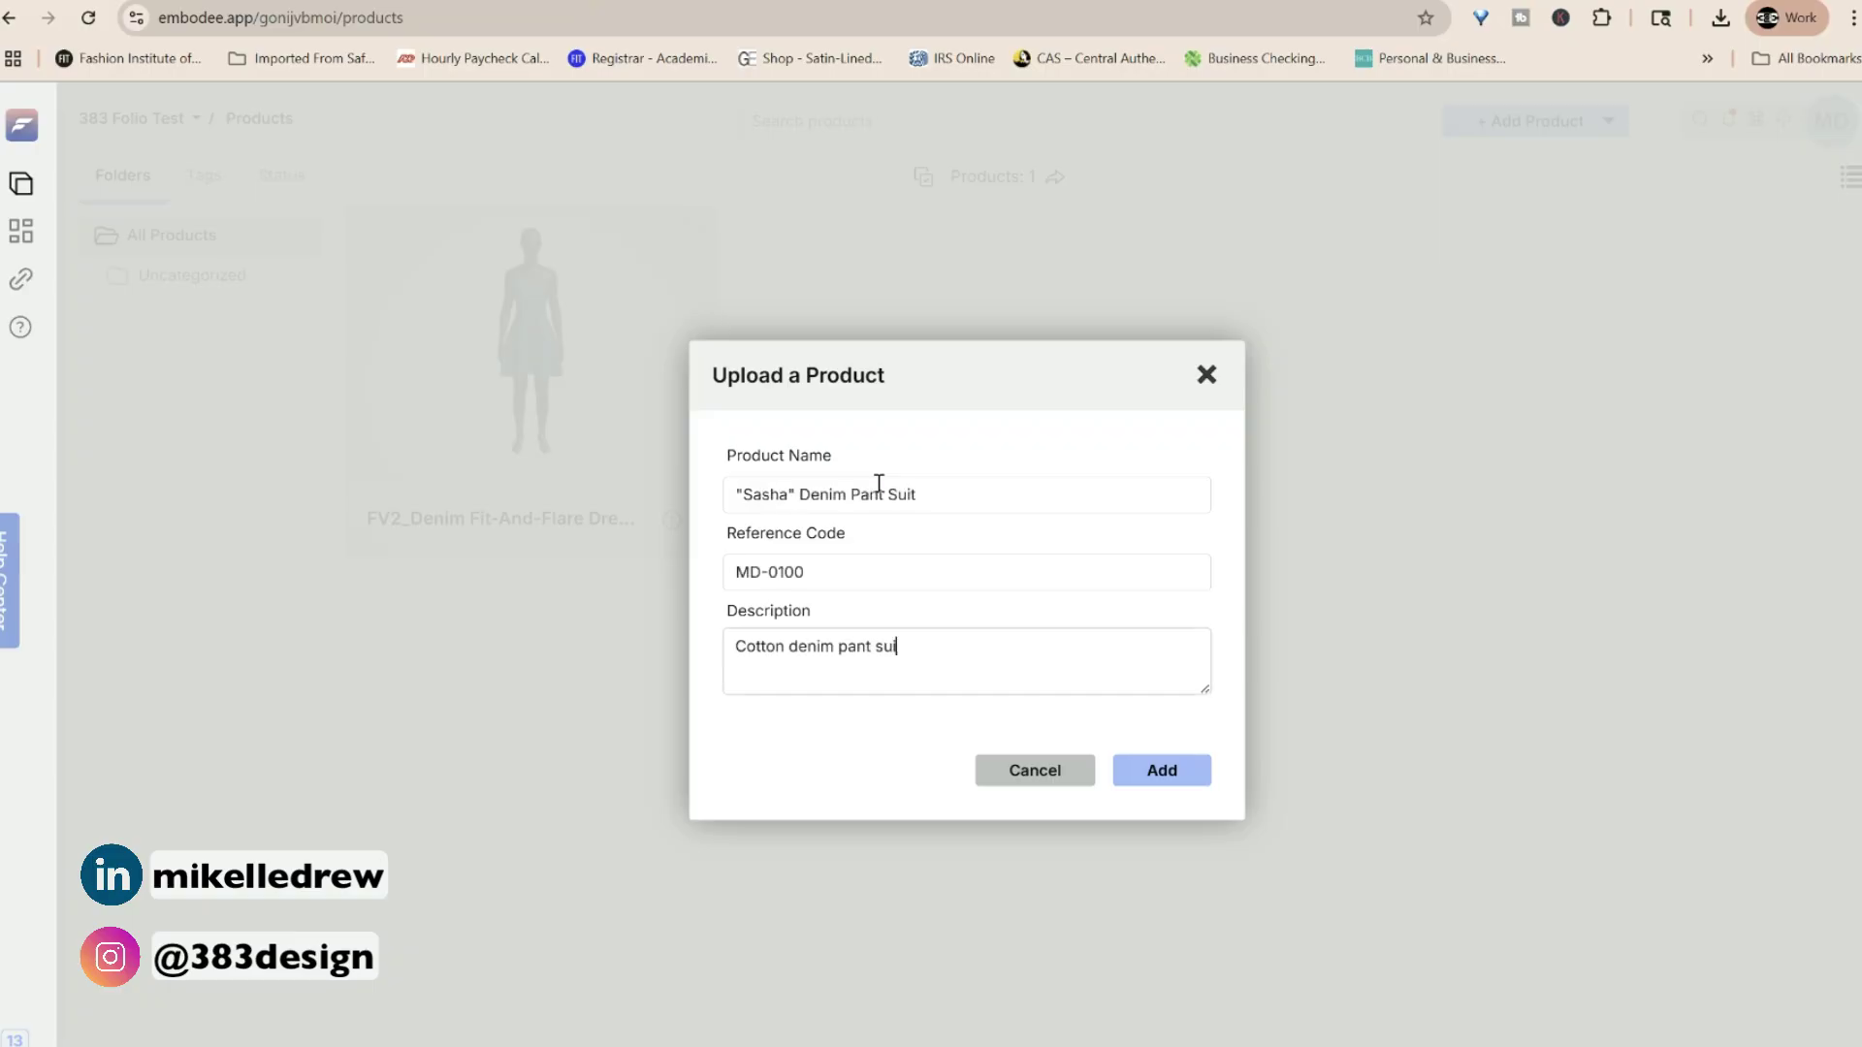
pyautogui.click(1179, 769)
# Upload the Denim Pant Suit folder's six files as the product's 3D model.
pyautogui.click(989, 546)
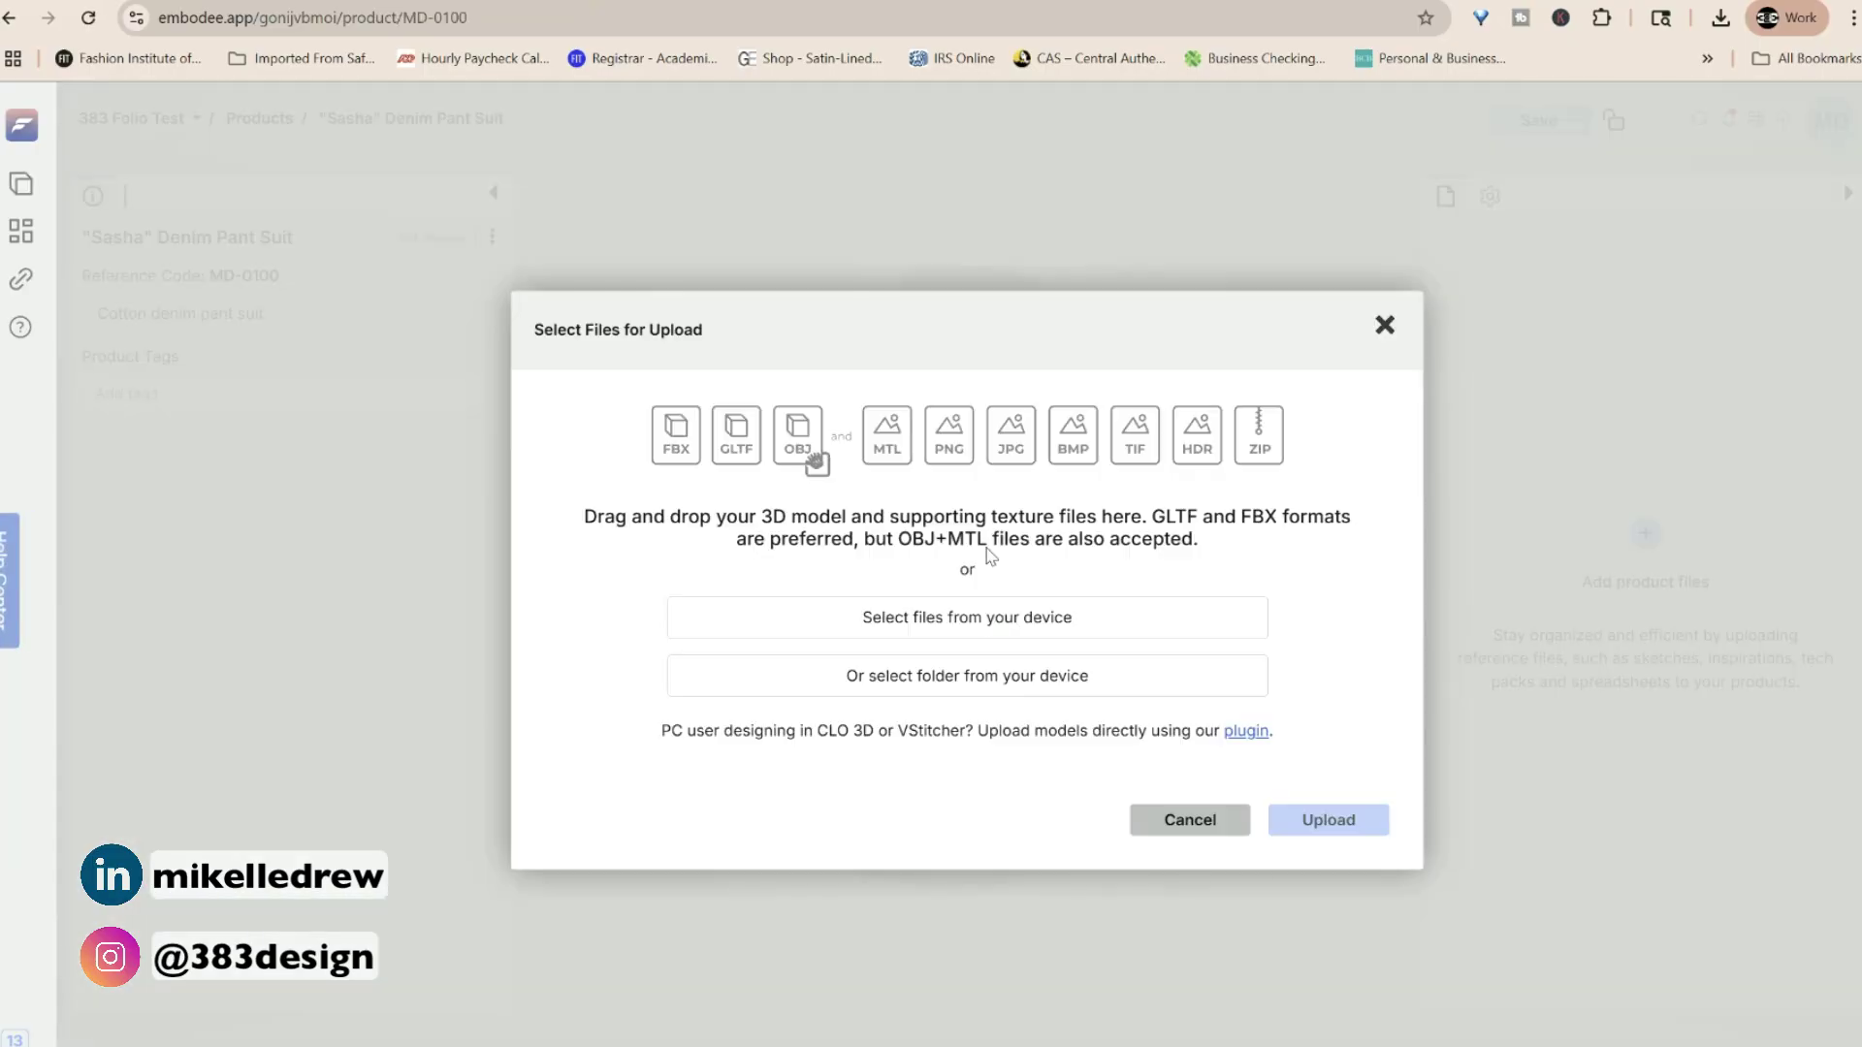
pyautogui.click(1212, 676)
pyautogui.click(1550, 790)
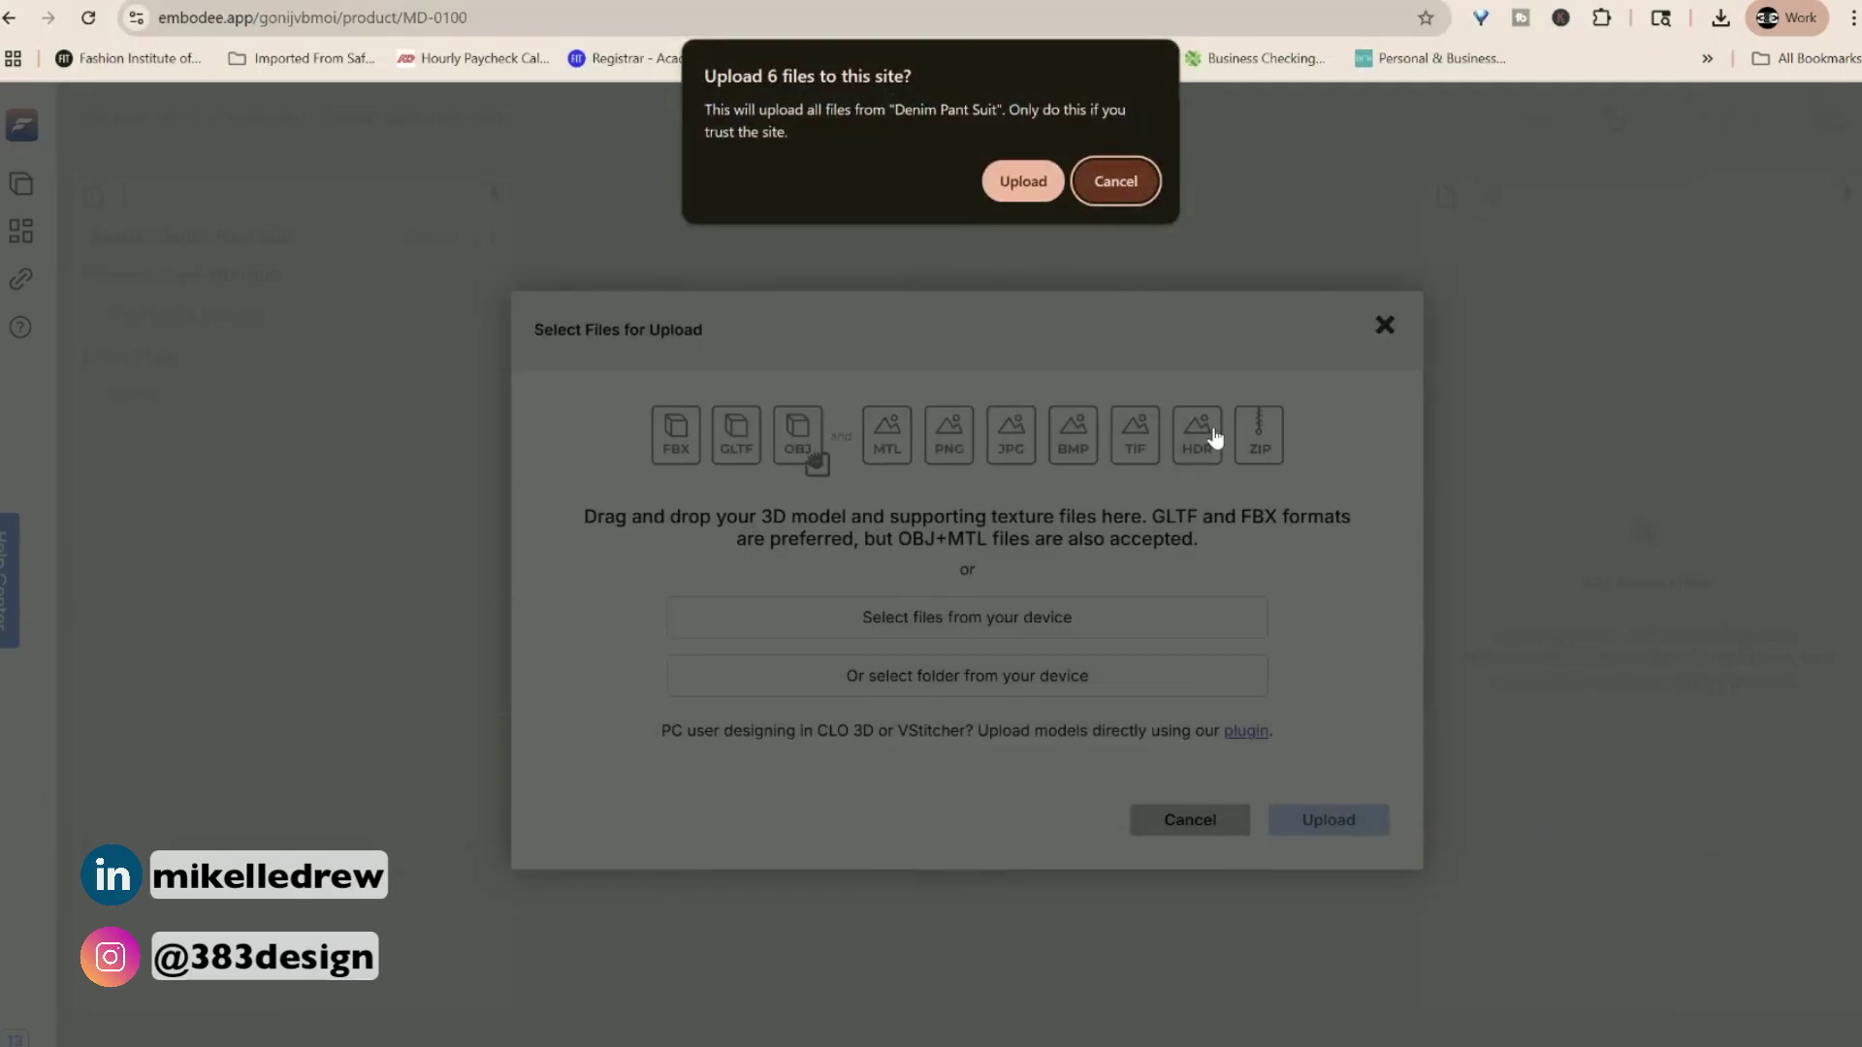
pyautogui.click(1024, 182)
pyautogui.click(1327, 929)
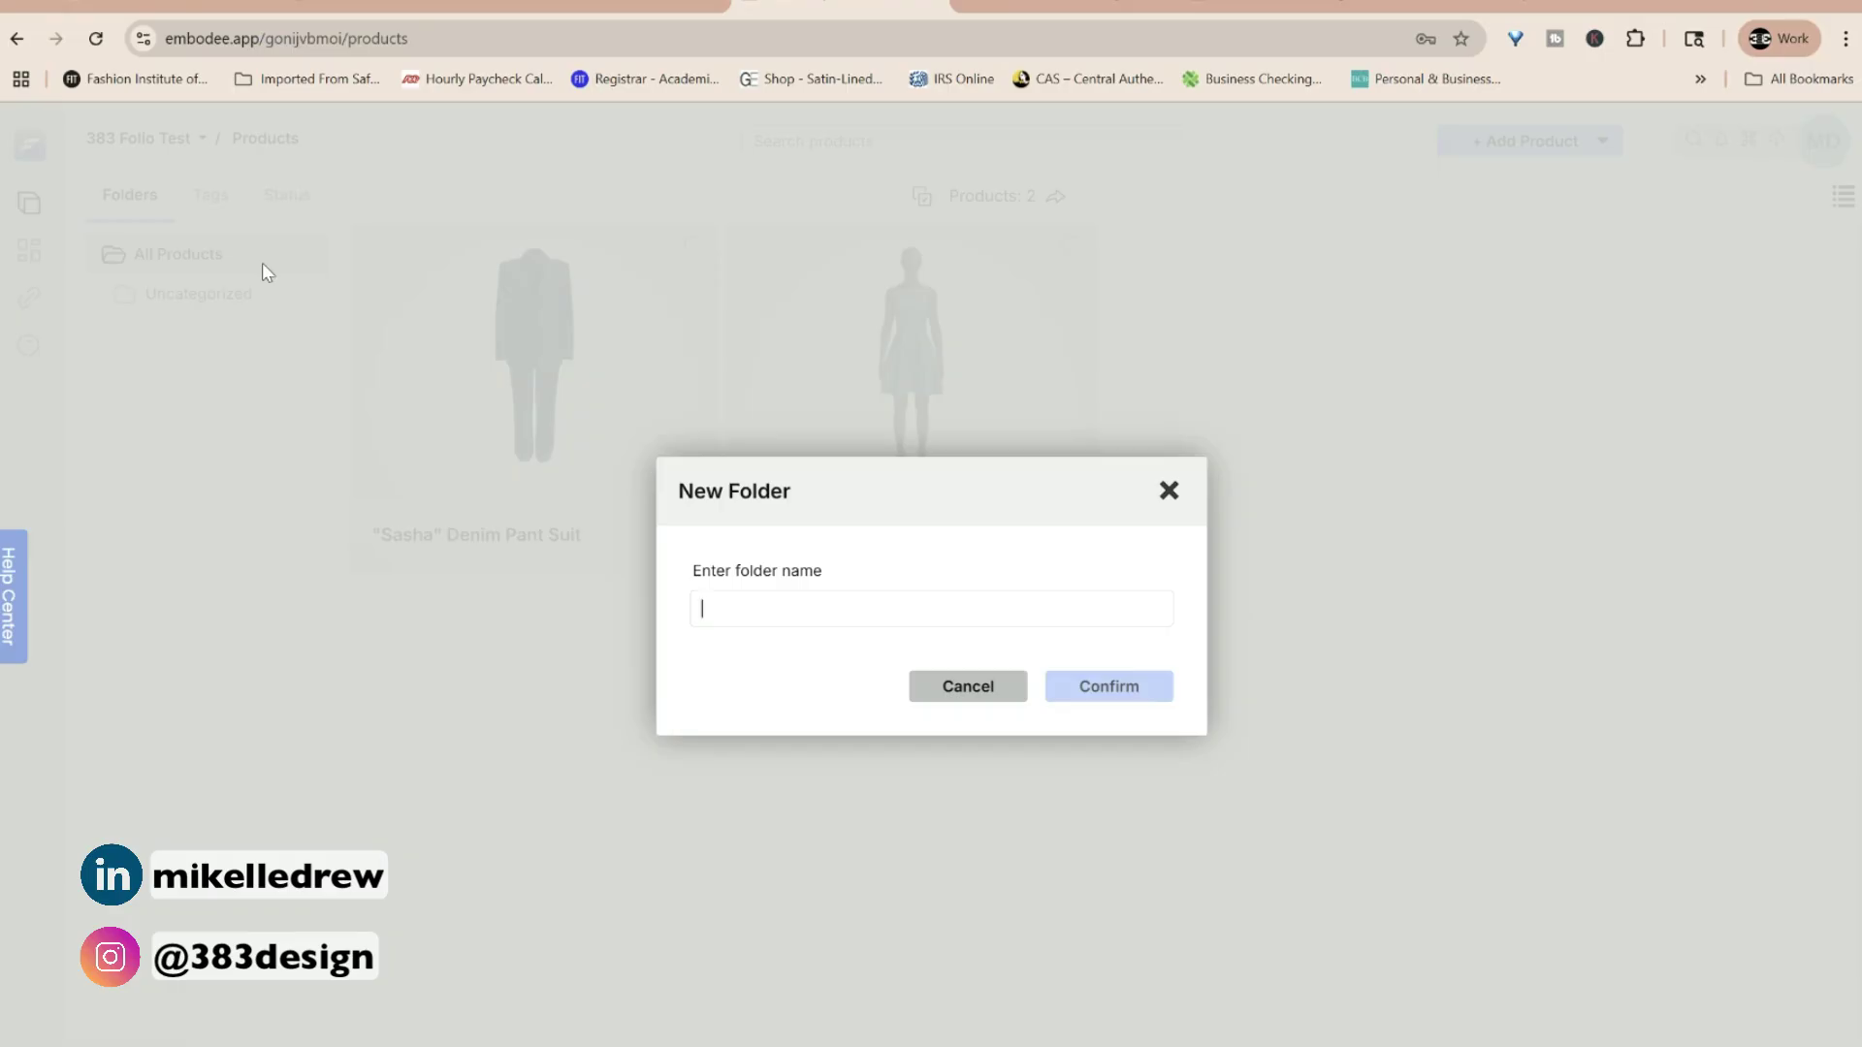
# Create the folder Jersey Art Productions with a nested Spring 2026 subfolder.
pyautogui.write('Jersey Art')
pyautogui.write('Productions')
pyautogui.click(1100, 689)
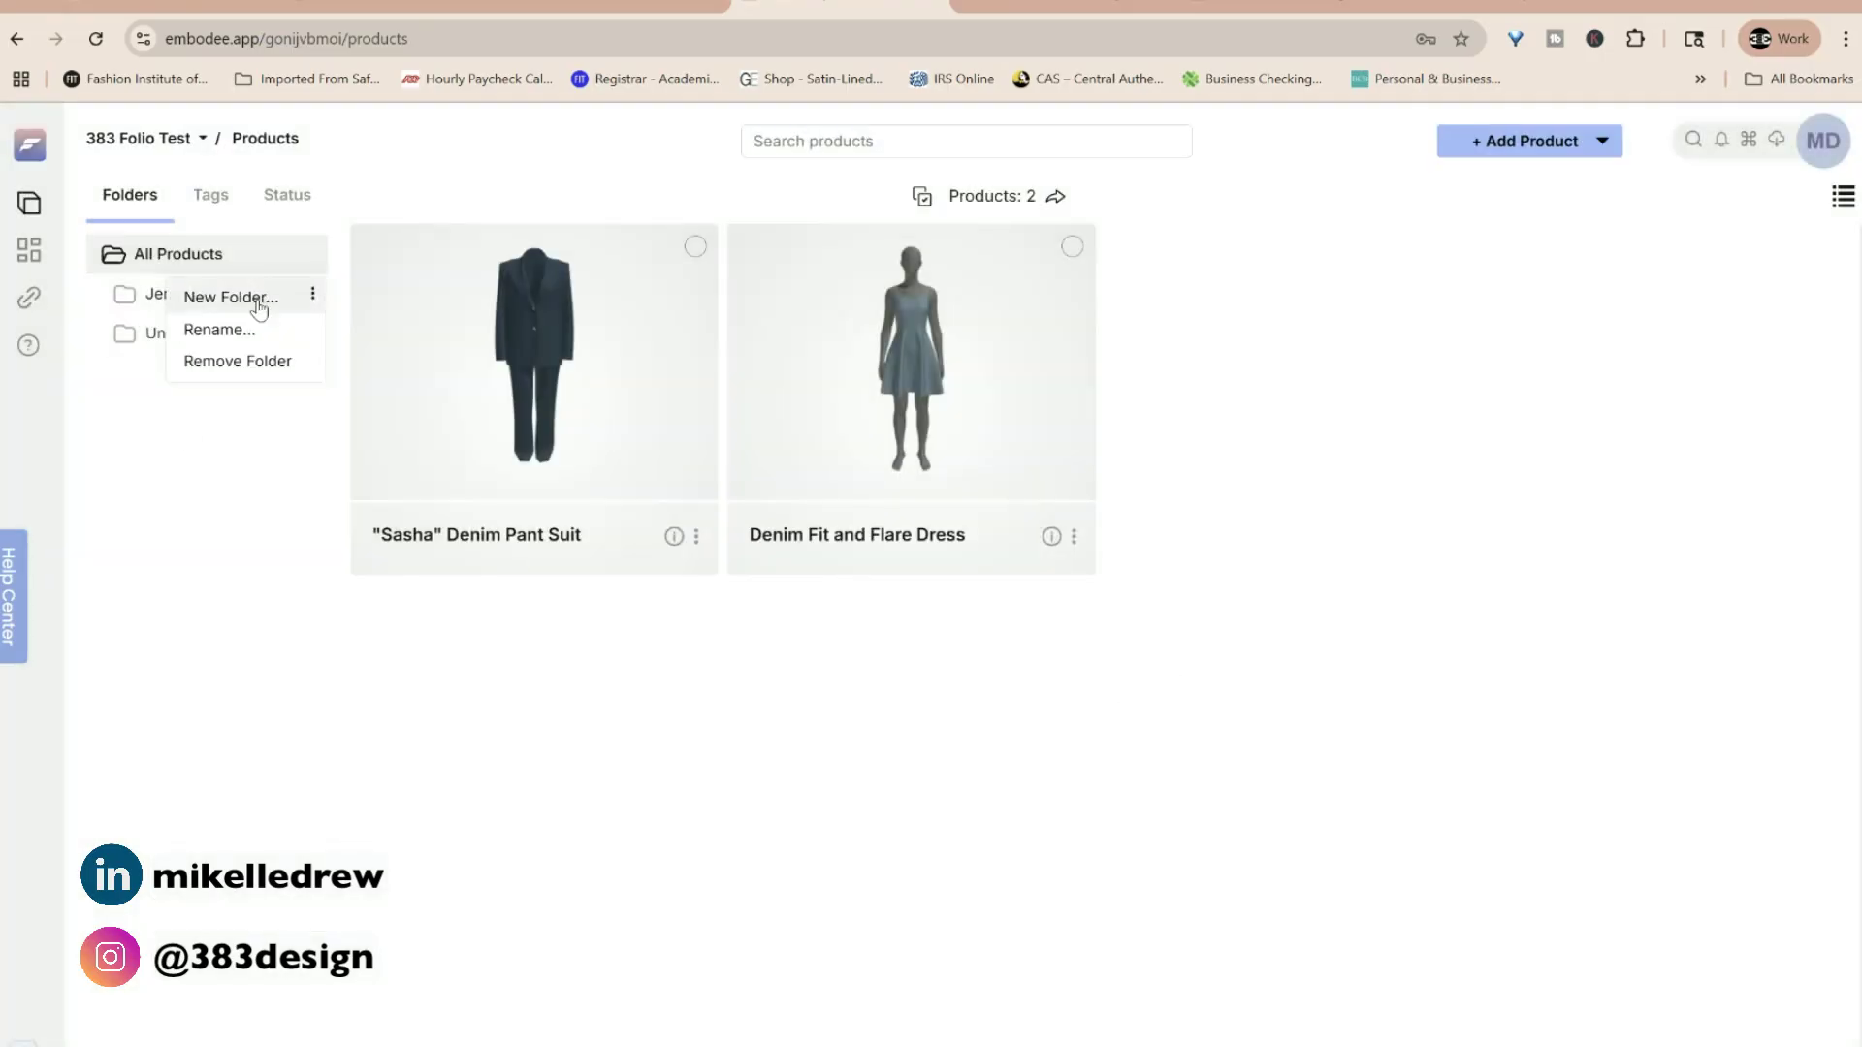
pyautogui.click(258, 303)
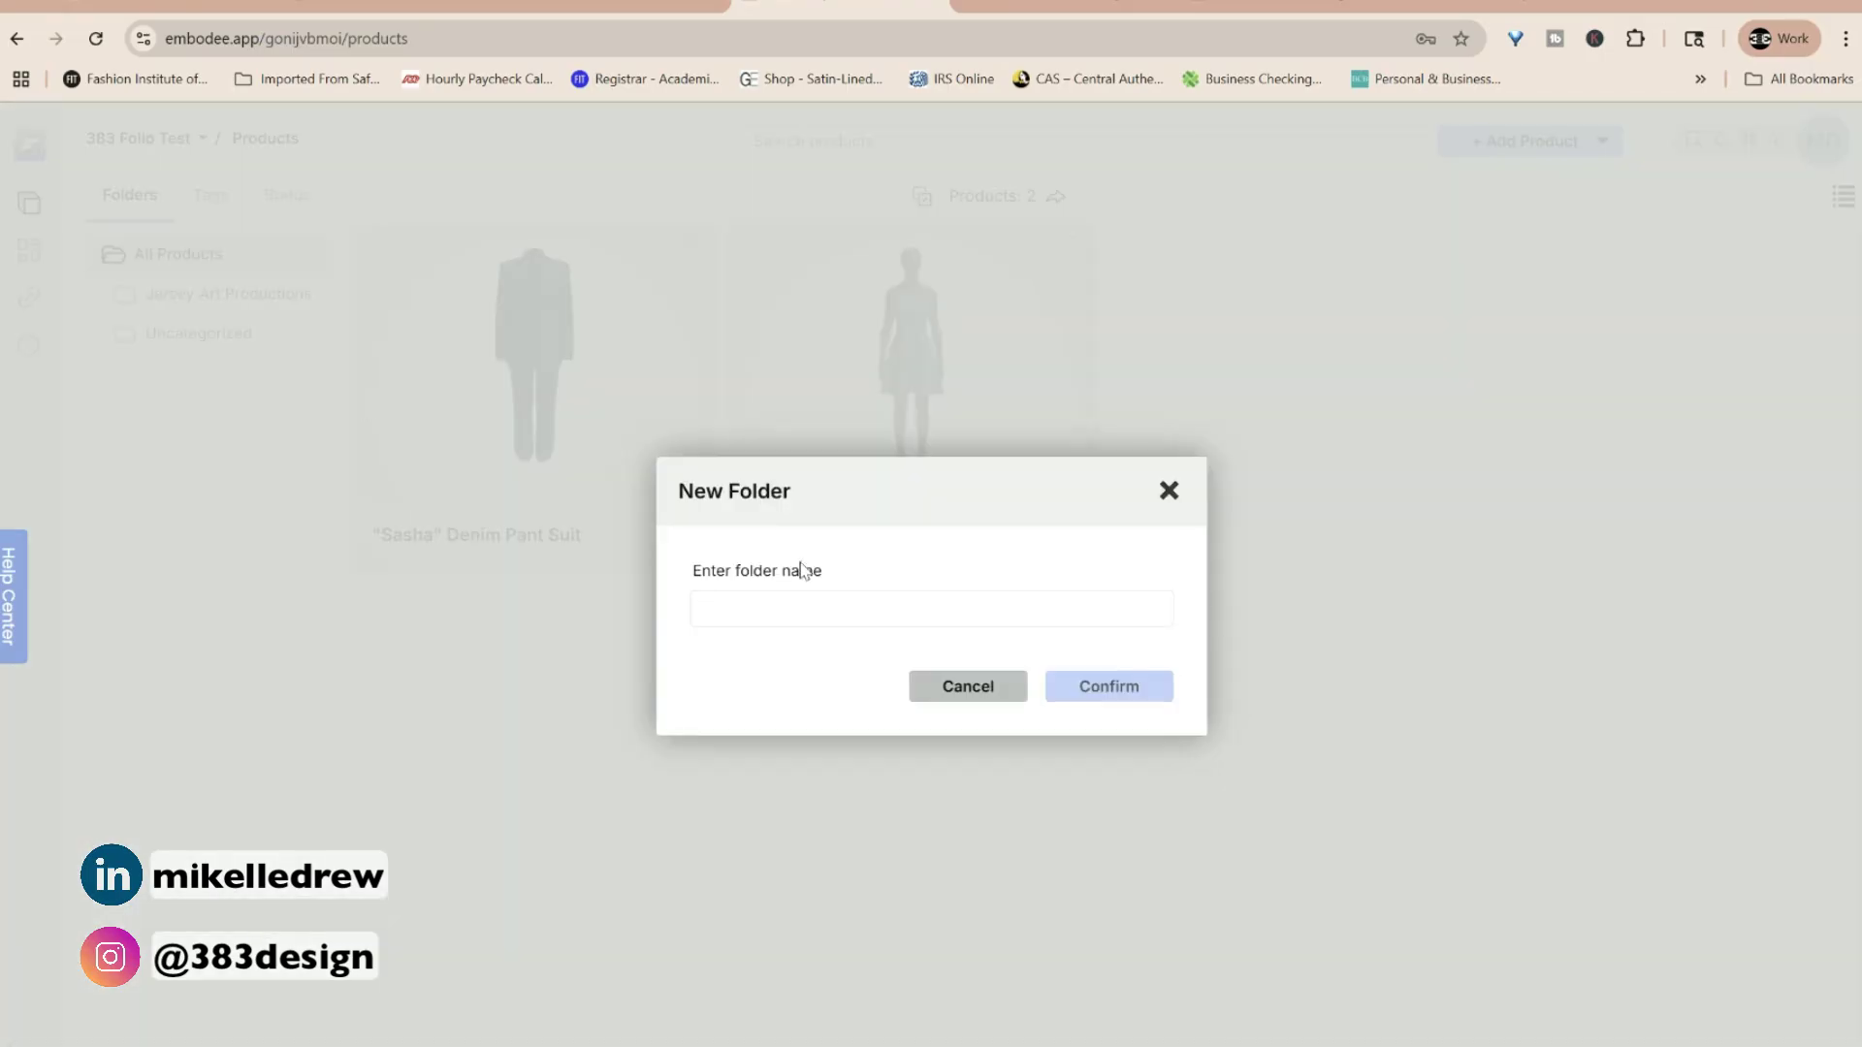
pyautogui.write('2026')
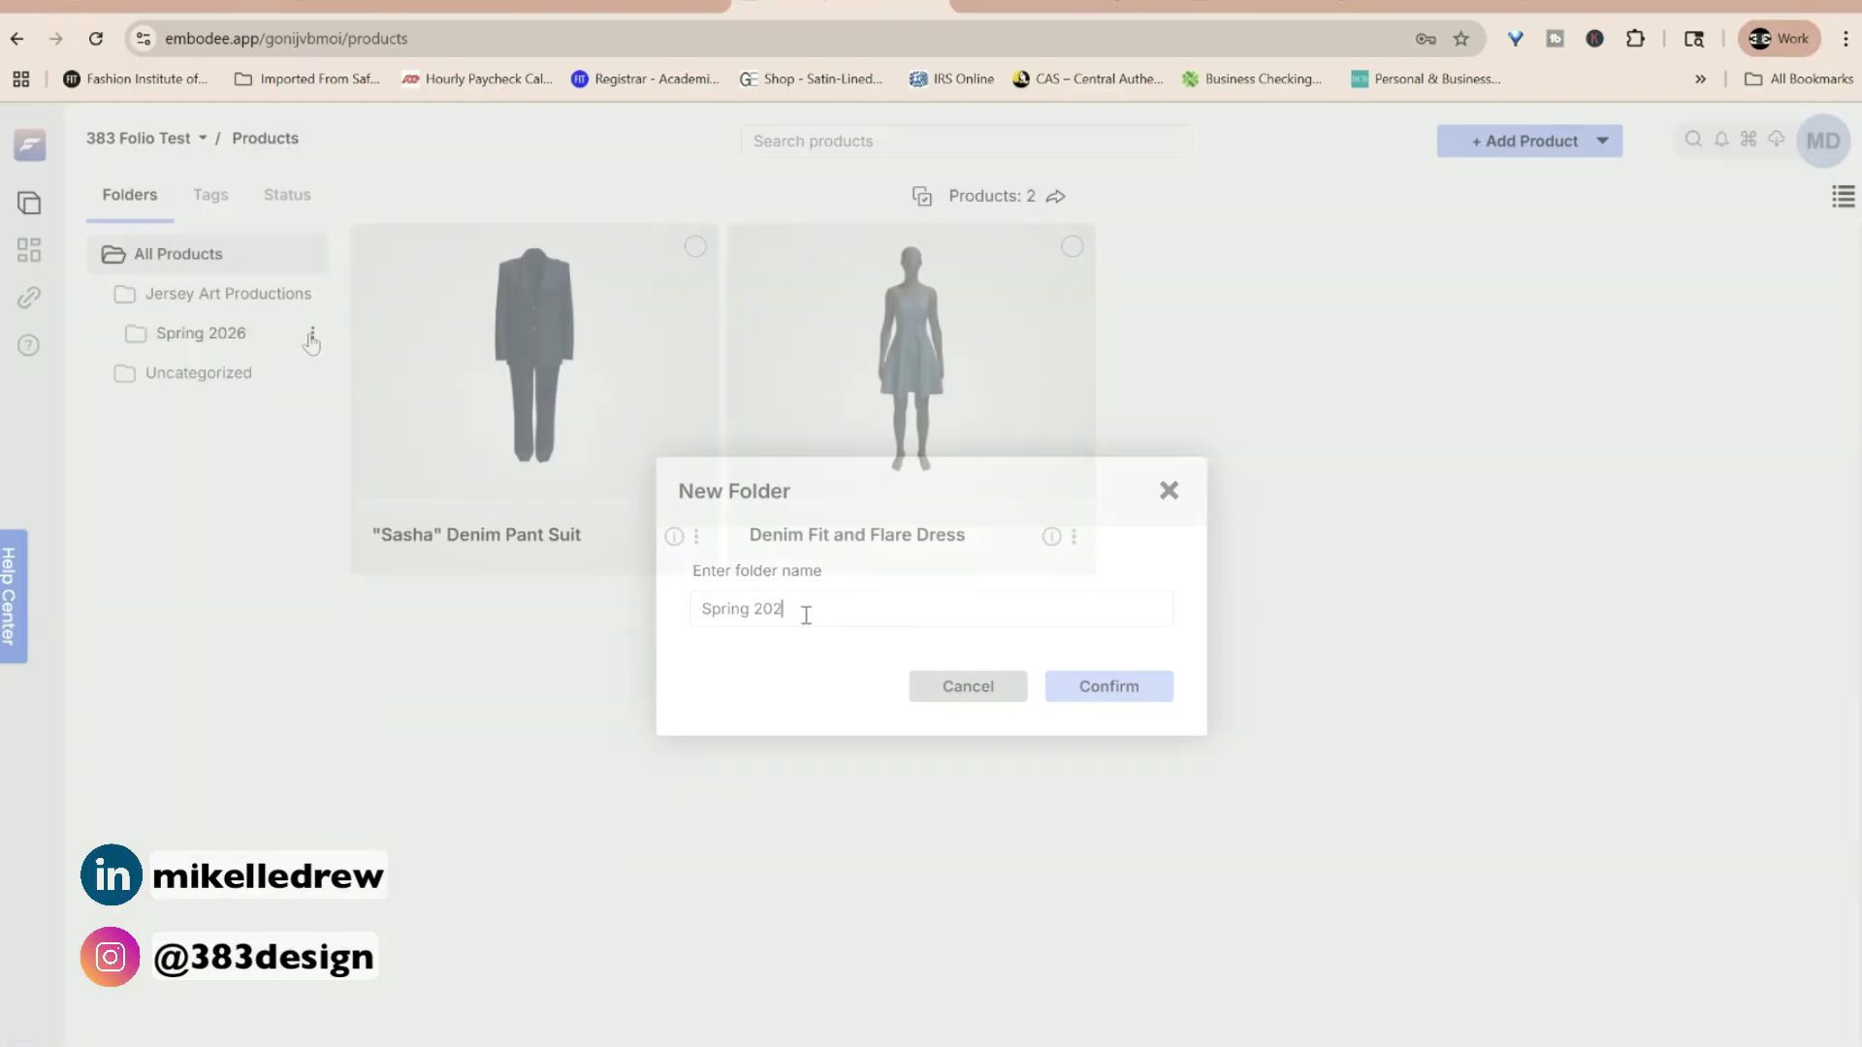
pyautogui.click(313, 333)
pyautogui.click(254, 340)
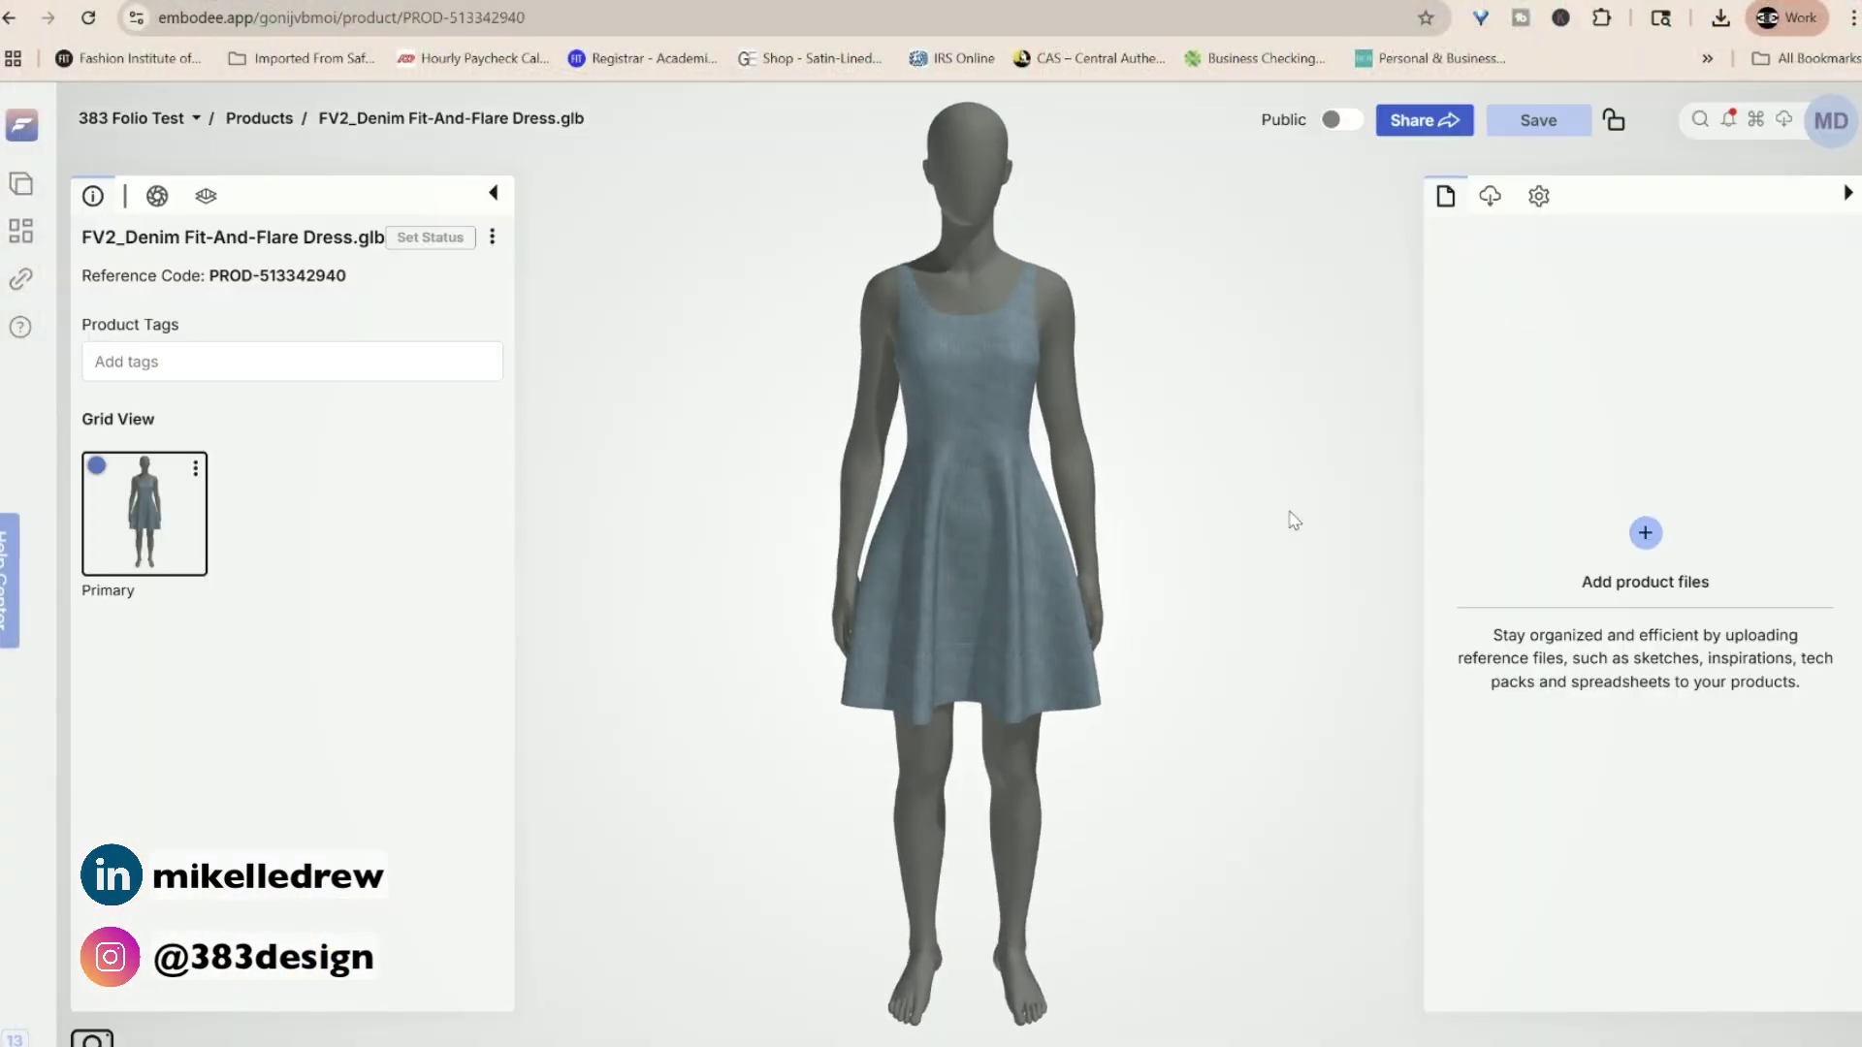
# Attach the four front denim dress renders to the dress product's Files.
pyautogui.click(1646, 535)
pyautogui.click(1059, 665)
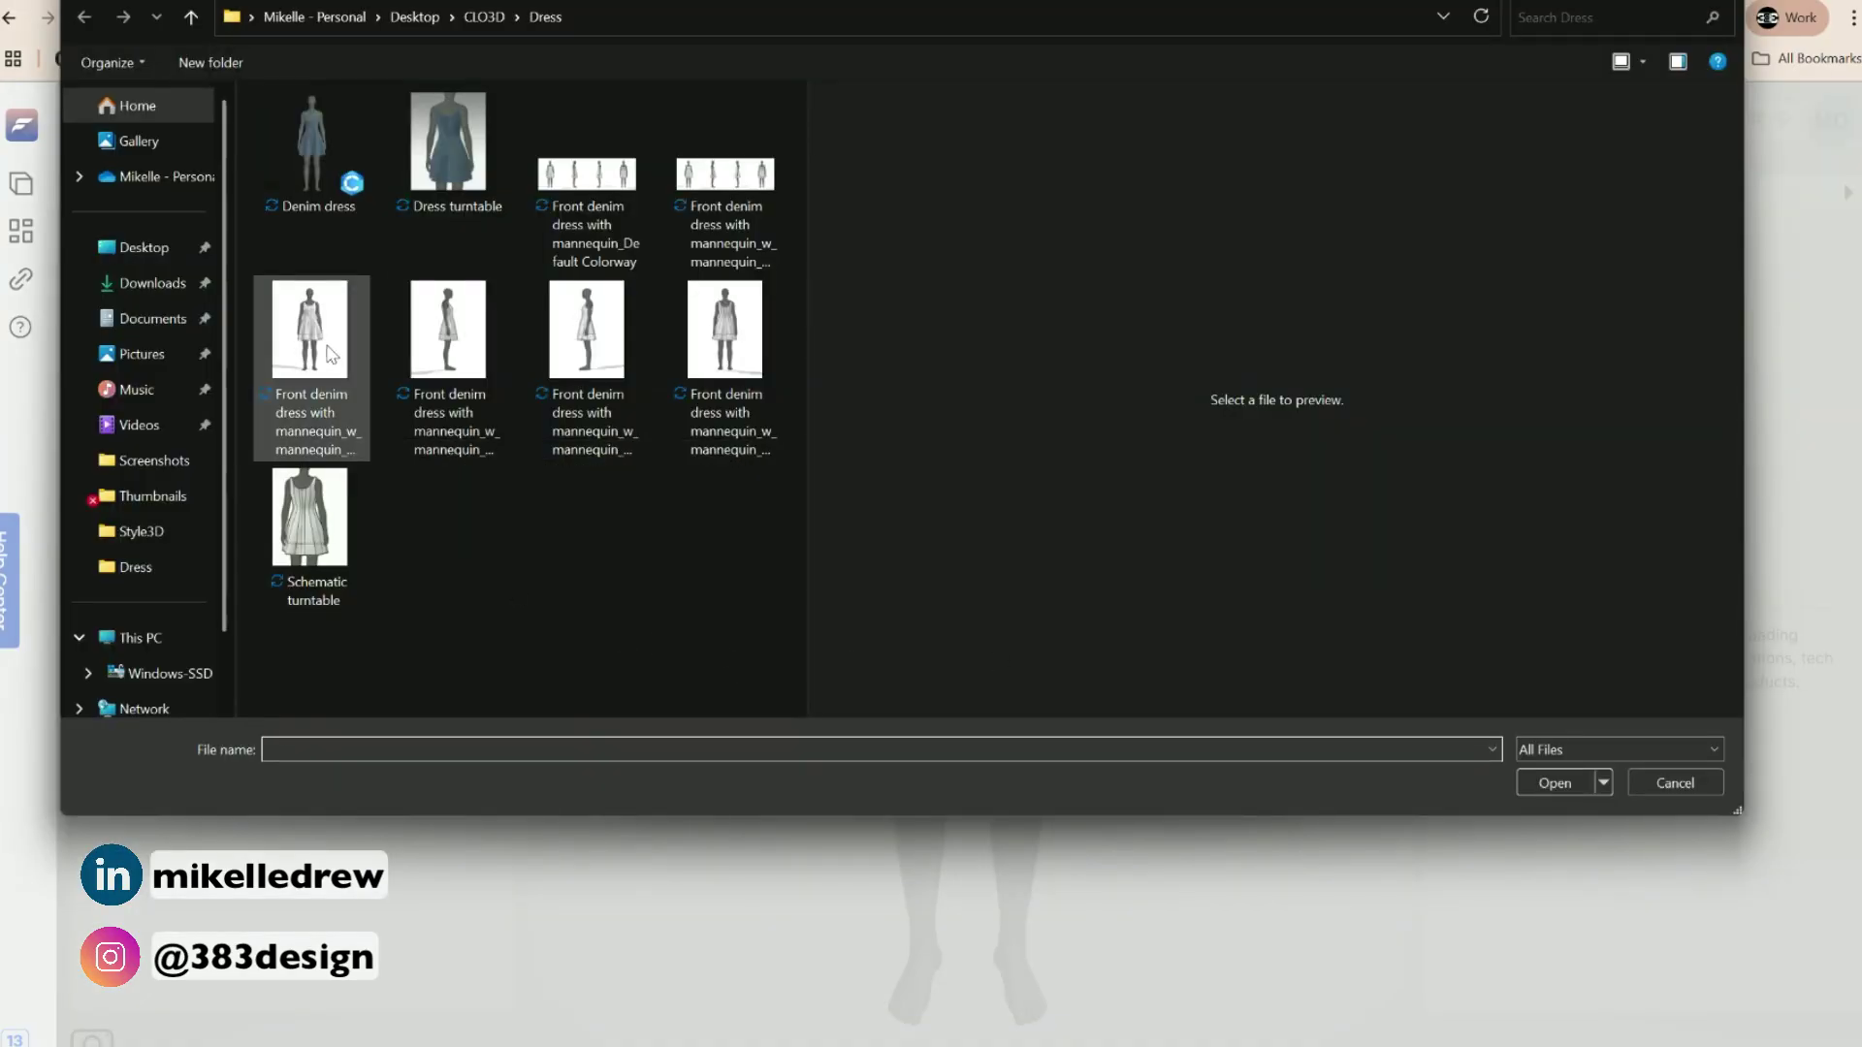
pyautogui.click(351, 380)
pyautogui.keyDown('shift'); pyautogui.click(734, 347); pyautogui.keyUp('shift')
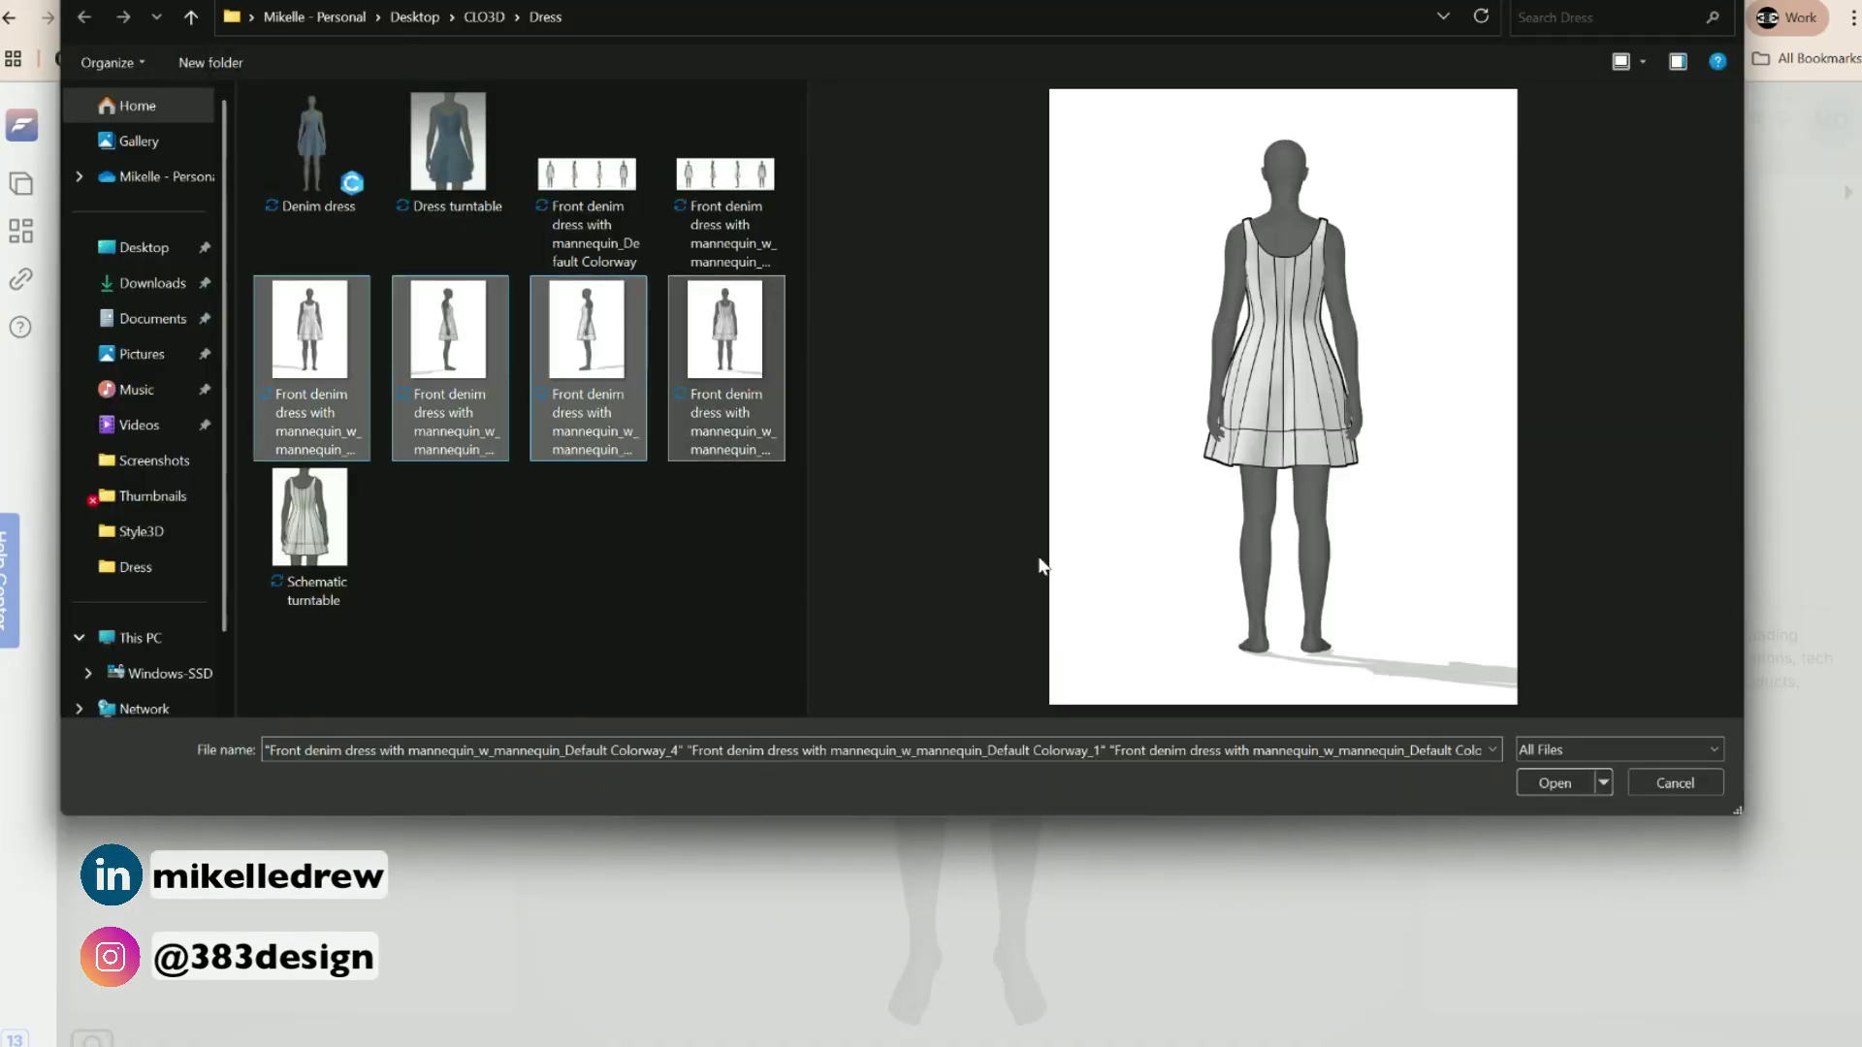
pyautogui.click(1557, 783)
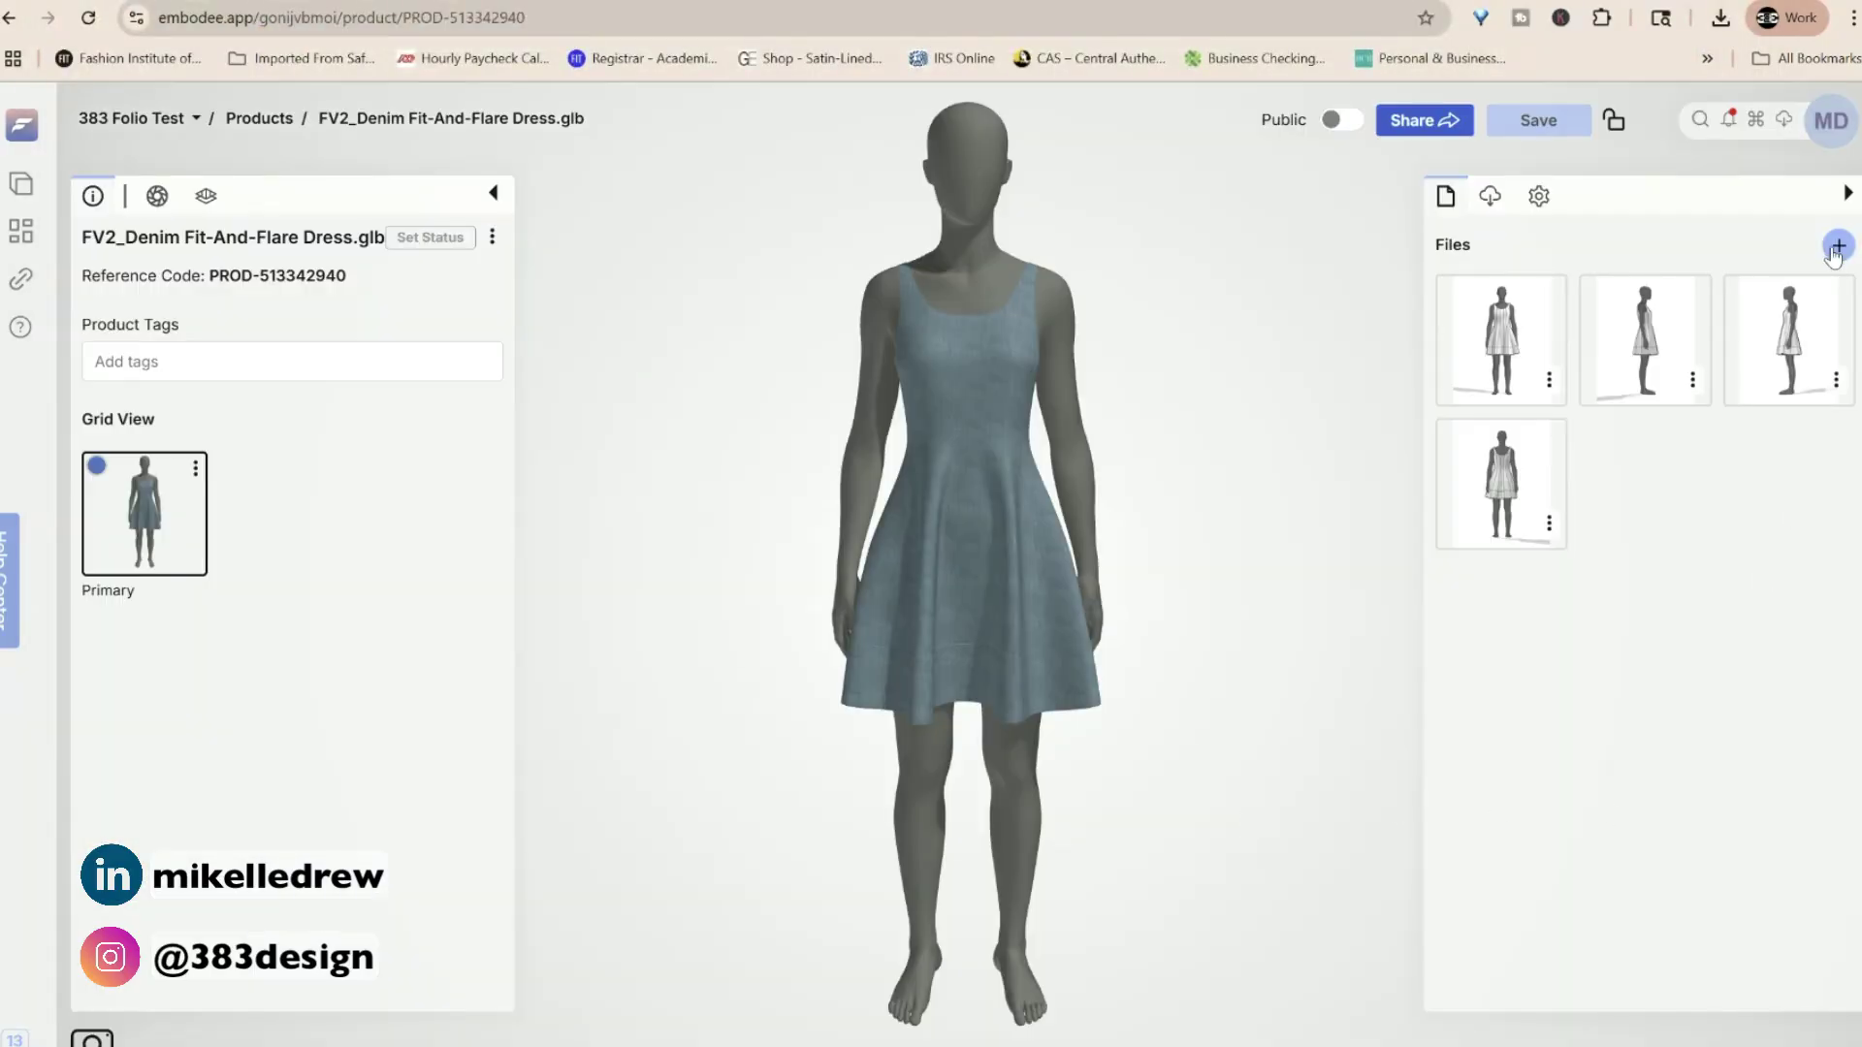
# Attach the dress flat sketch and the Dress turntable video as additional files.
pyautogui.click(1836, 249)
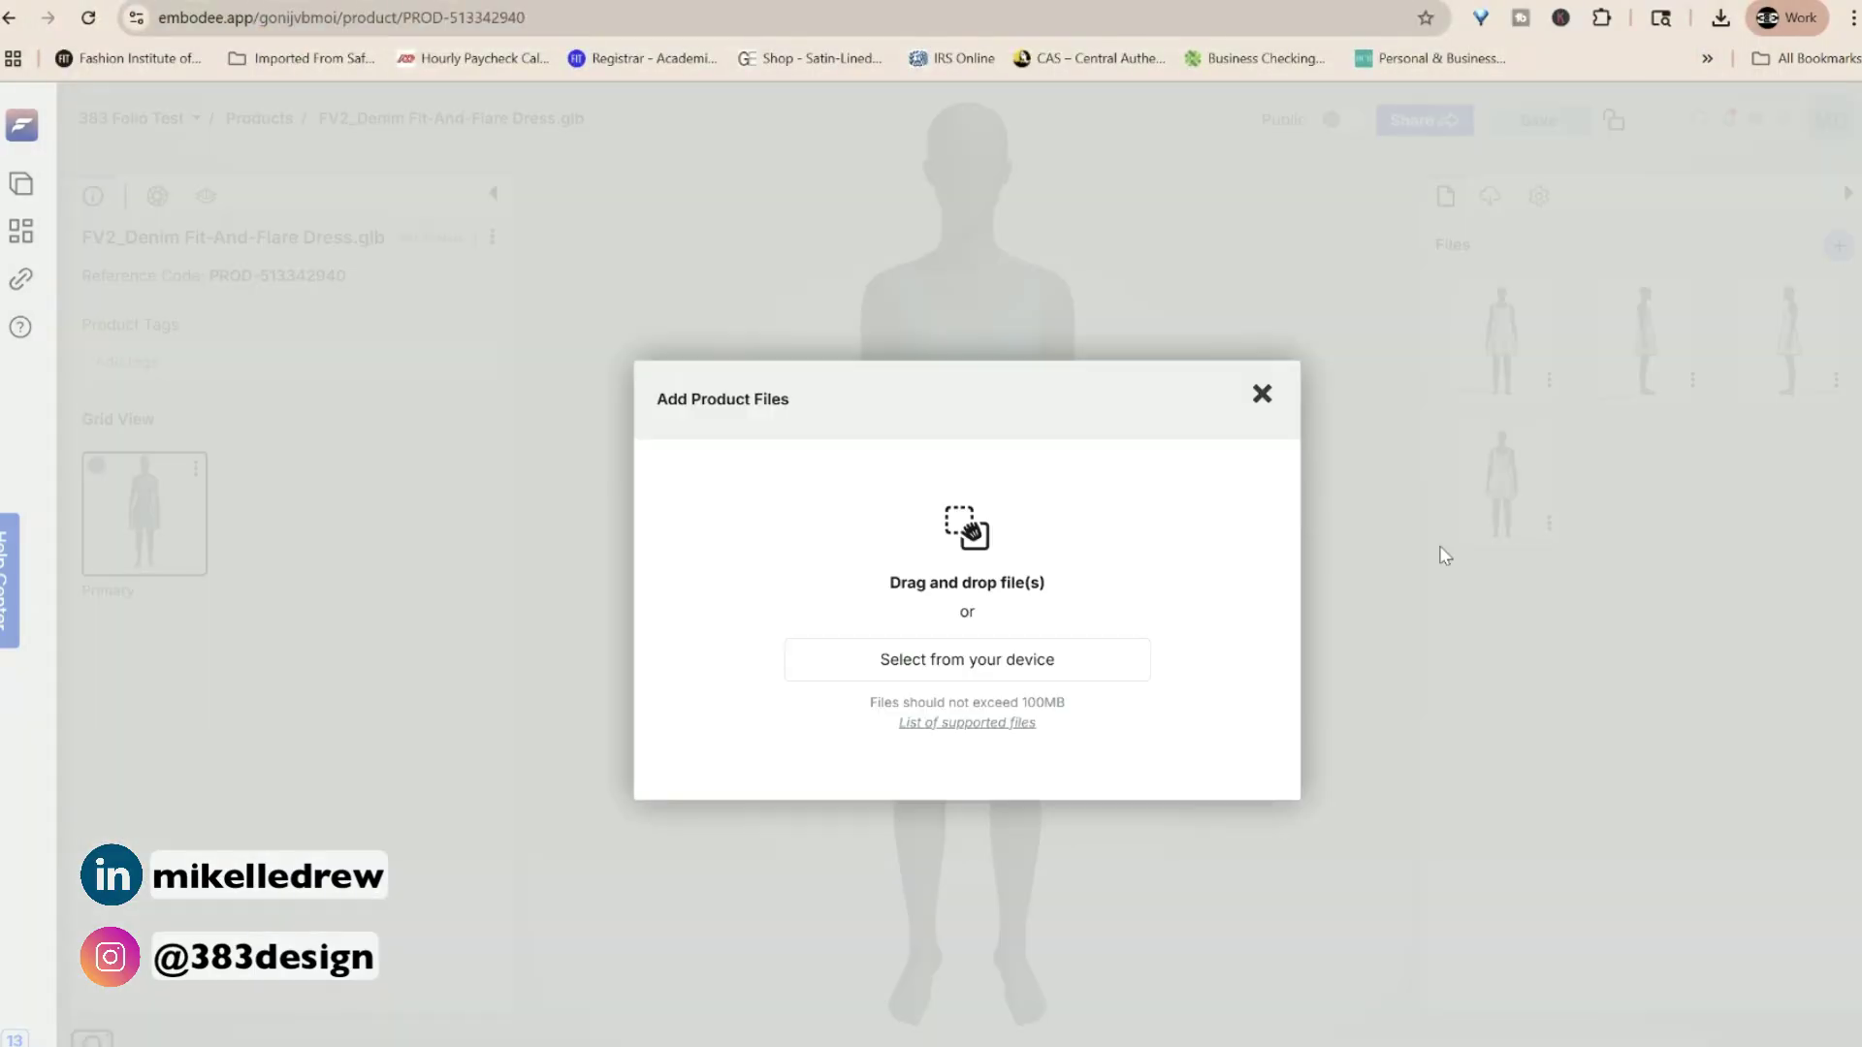
pyautogui.click(968, 659)
pyautogui.click(449, 155)
pyautogui.click(1539, 790)
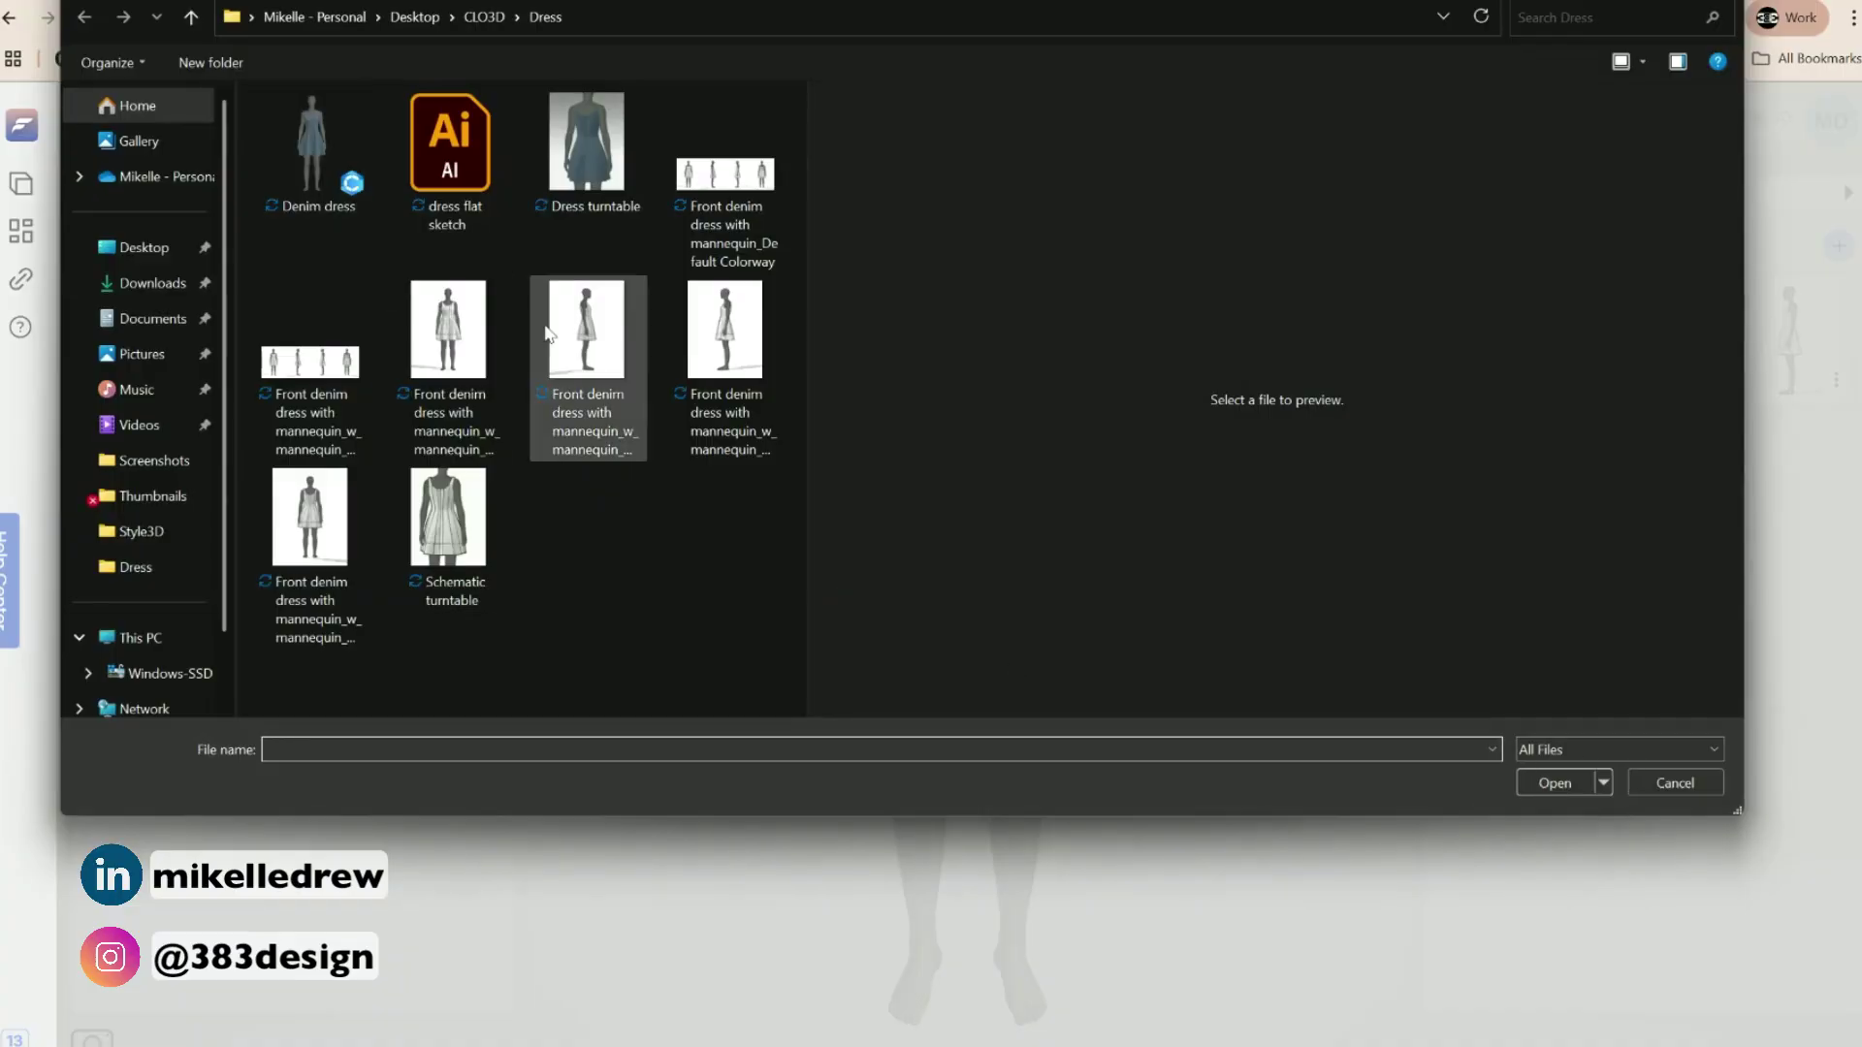
pyautogui.click(584, 144)
pyautogui.click(1554, 782)
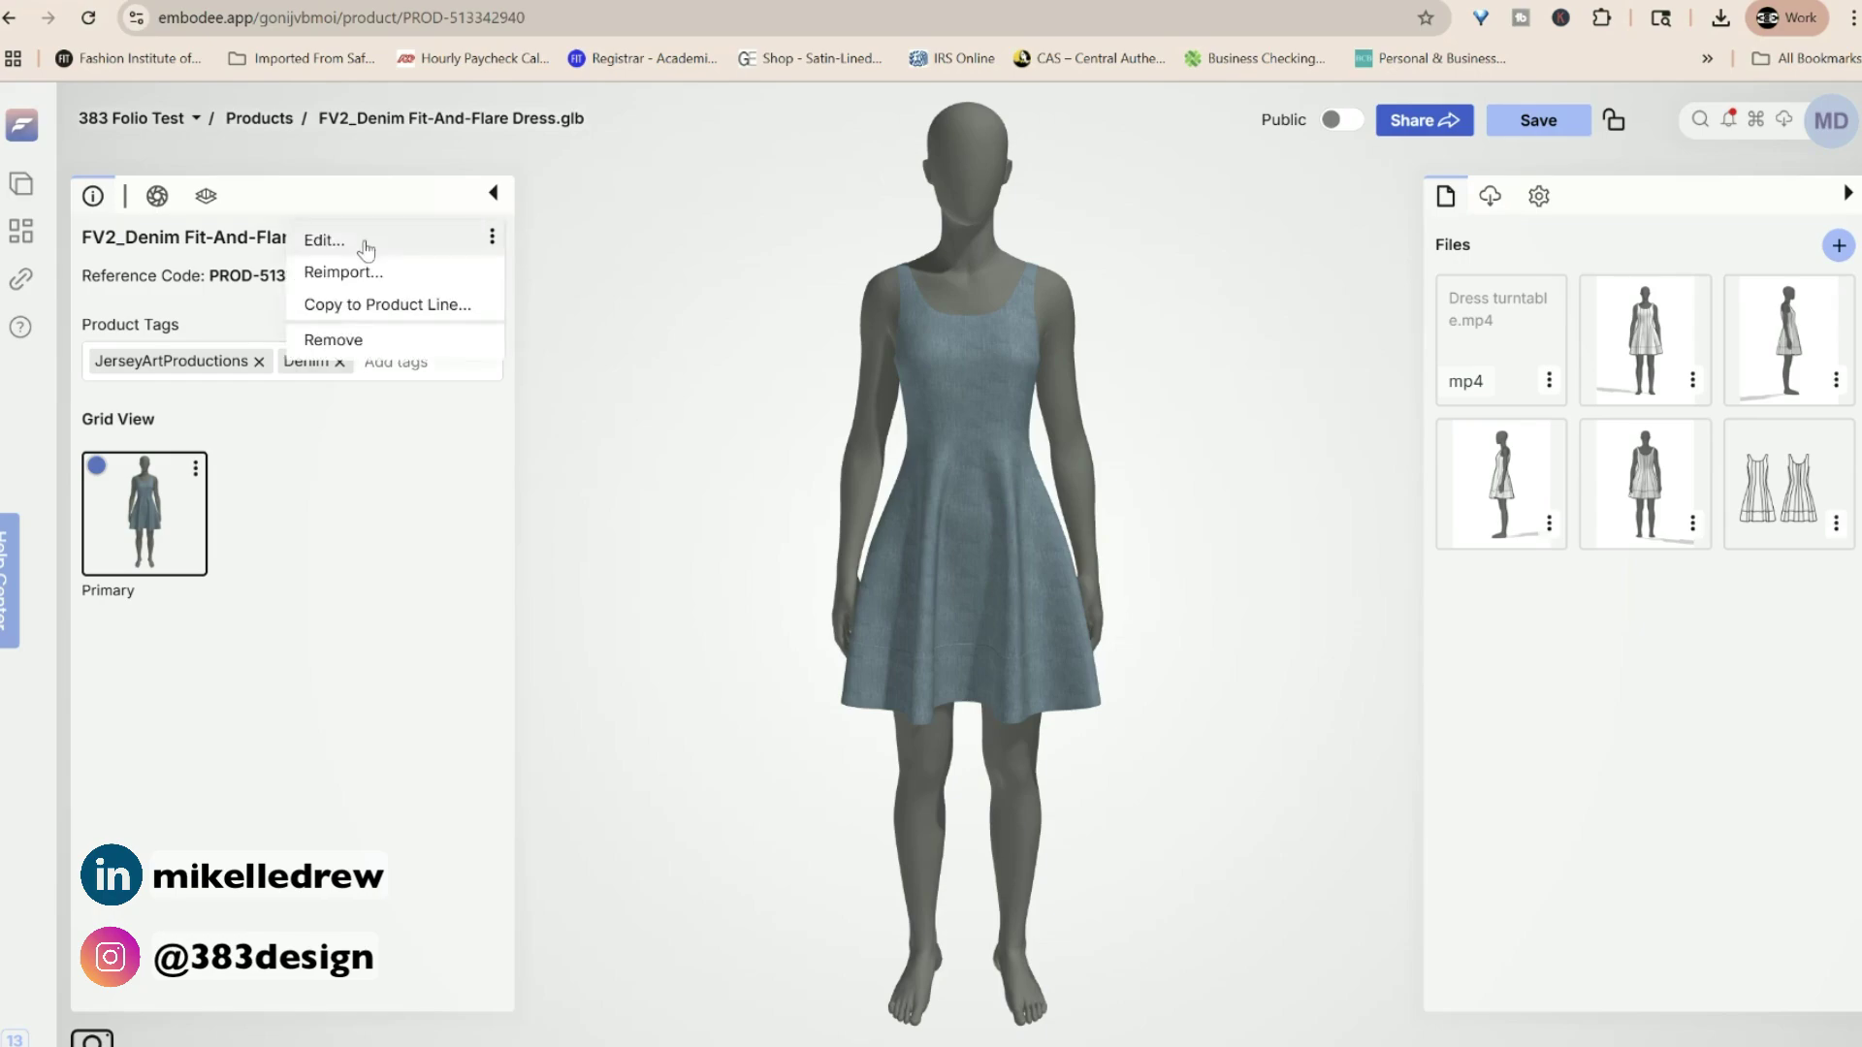
# Rename the product Denim Fit and Flare Dress, with reference code JAP-101 and platform Clo.
pyautogui.click(493, 240)
pyautogui.click(312, 237)
pyautogui.tripleClick(1555, 316)
pyautogui.write('Denim Fit and Flat')
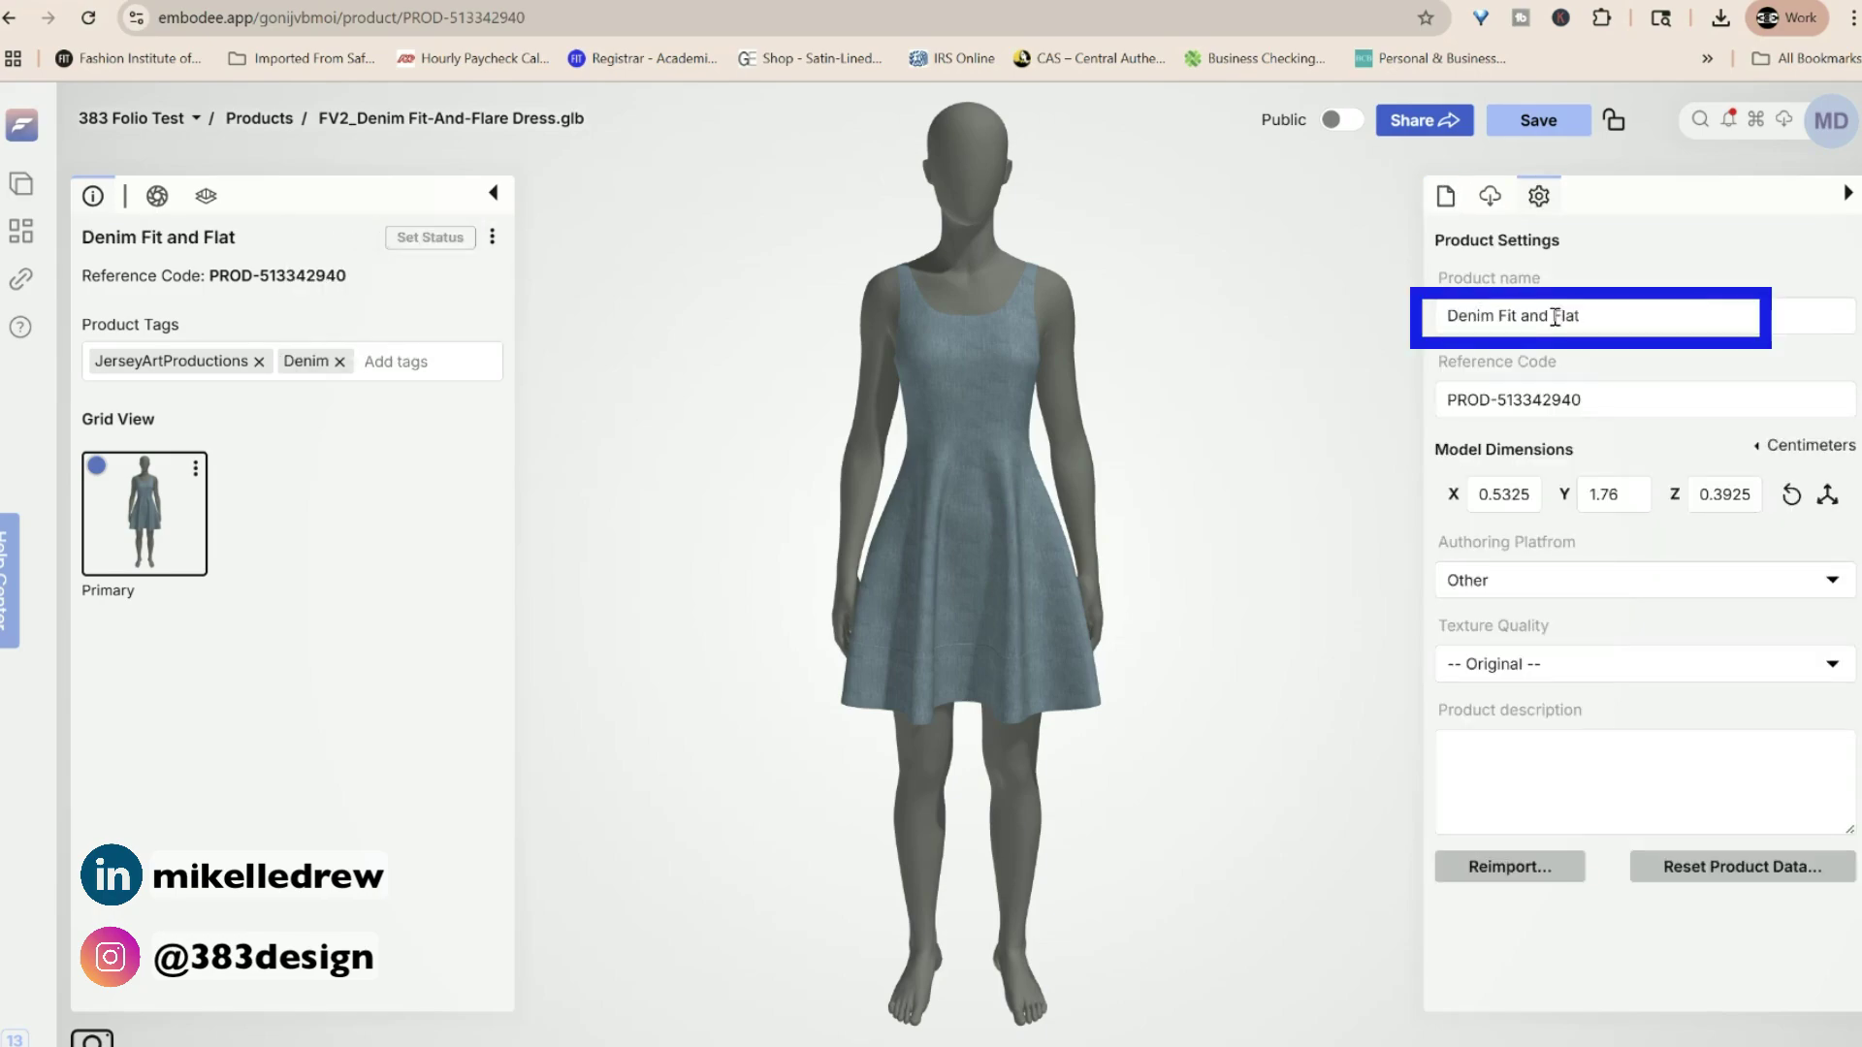
pyautogui.press('BackSpace')
pyautogui.write('re Dress')
pyautogui.press('Tab')
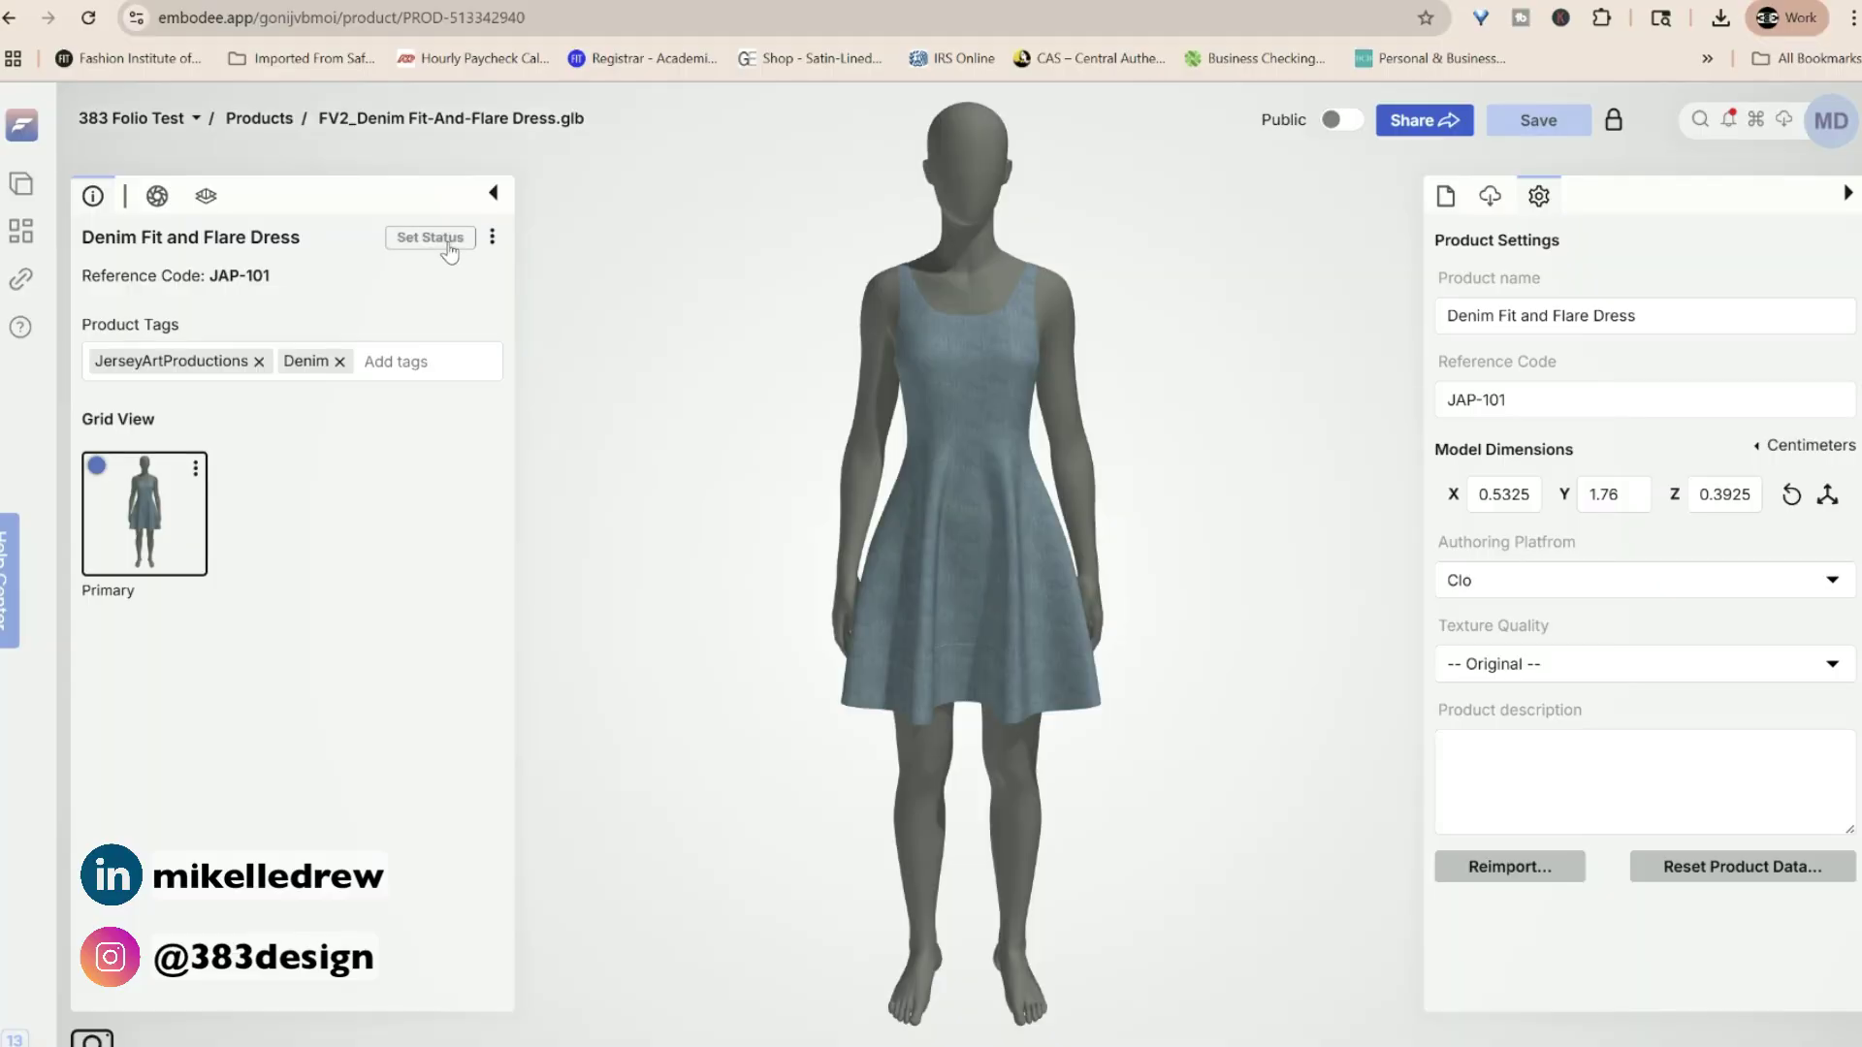
pyautogui.click(449, 247)
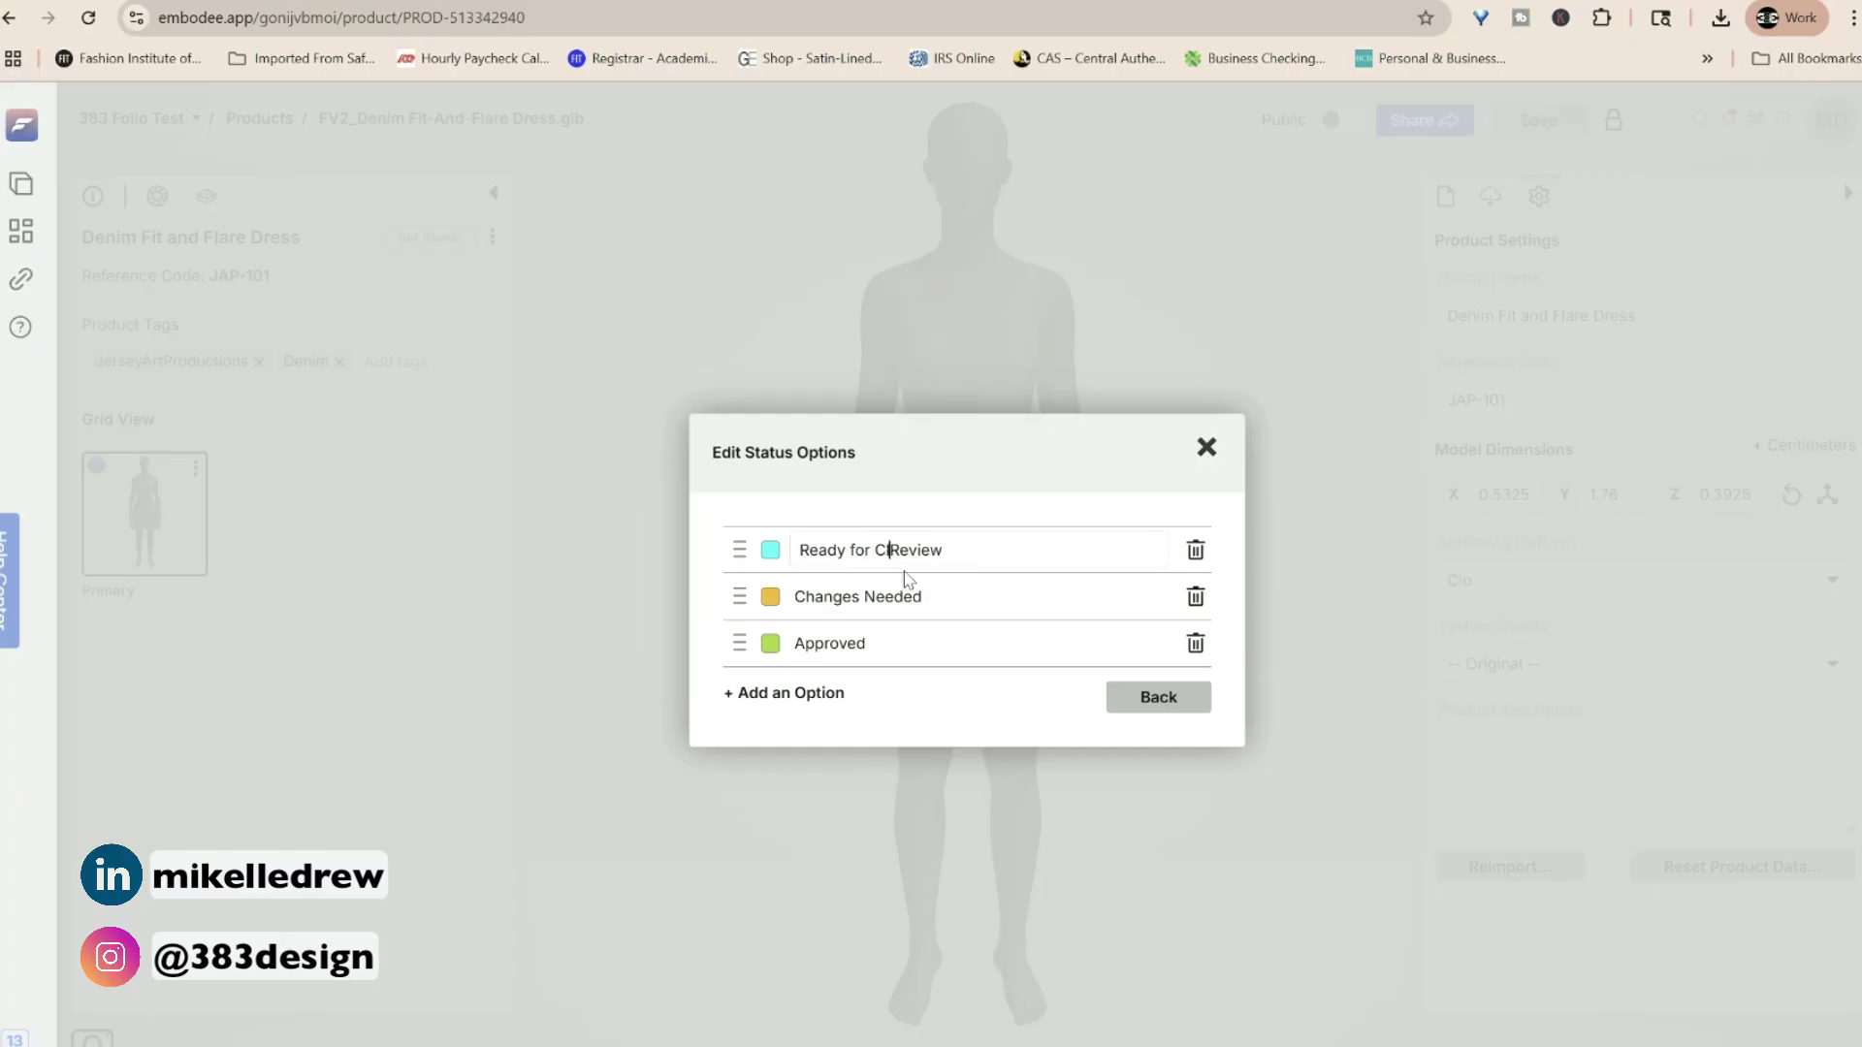
# Change the Ready for Client Review status colour to magenta FF26FB.
pyautogui.click(770, 551)
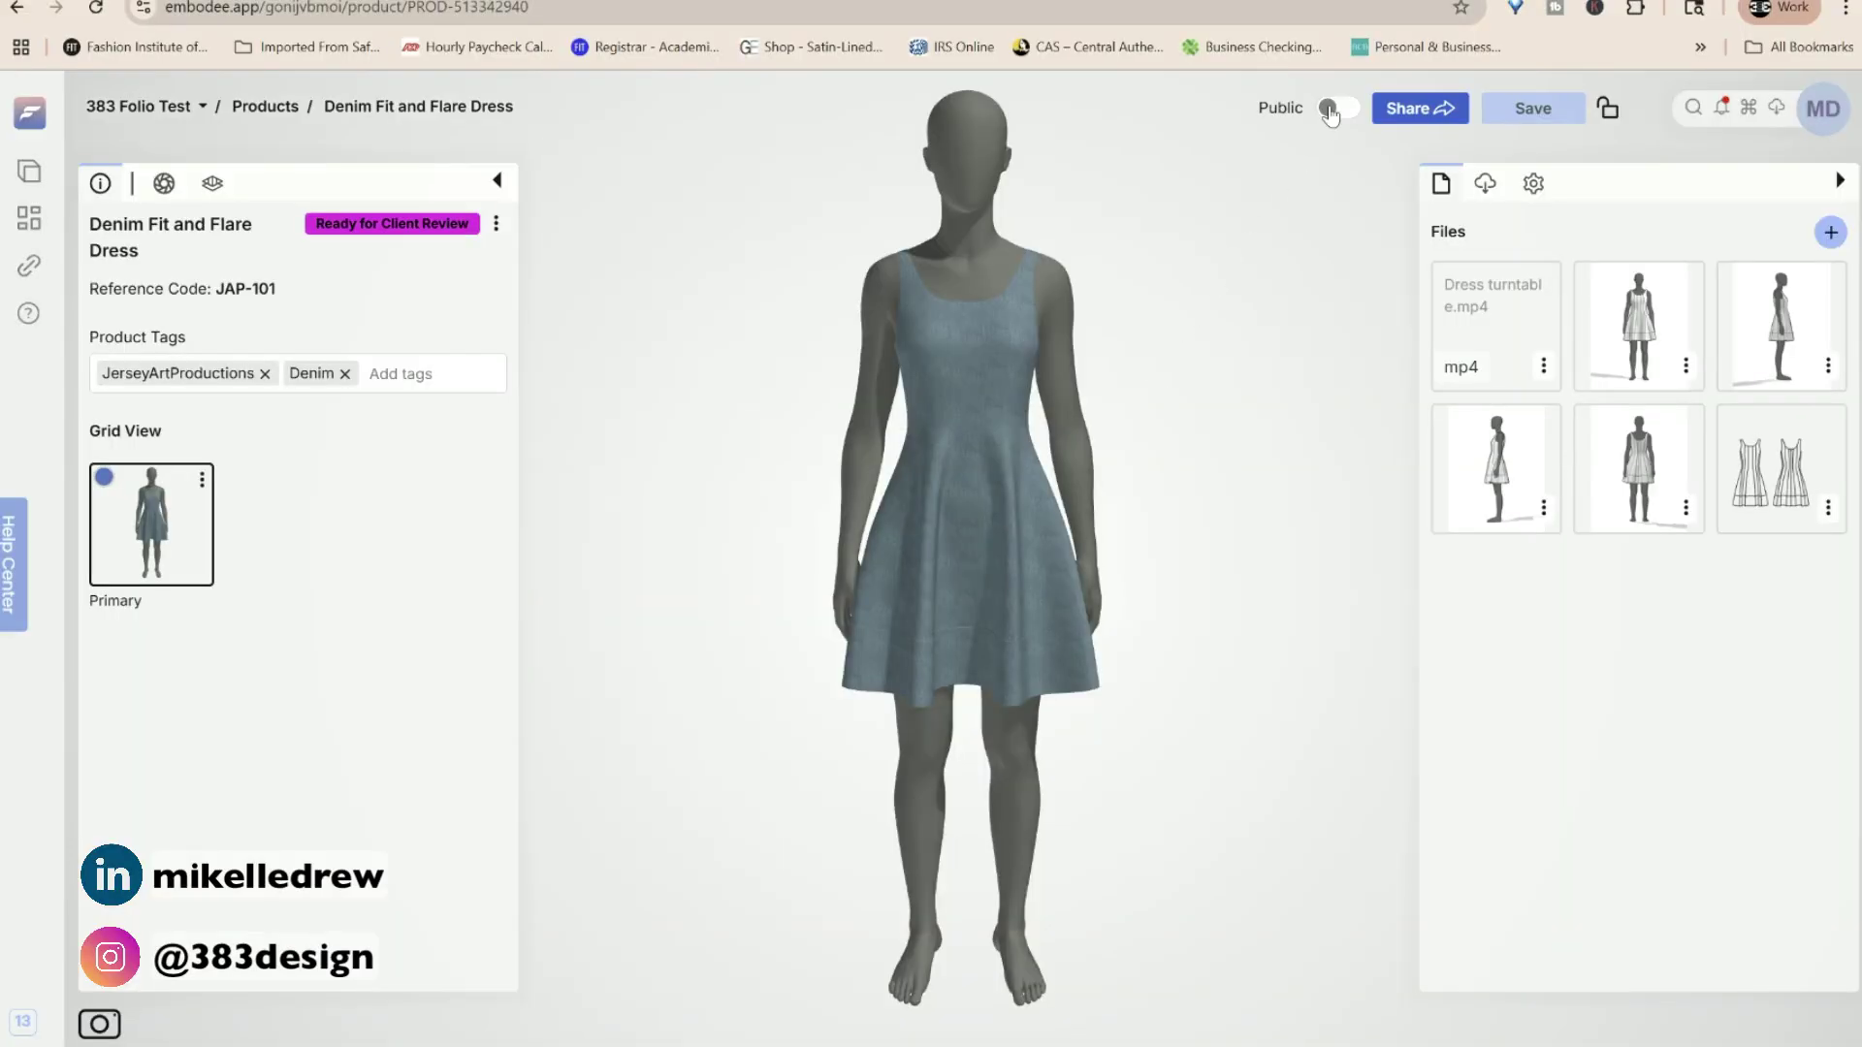
# Make the dress public and generate a one-week '1st submit' share link.
pyautogui.click(1330, 109)
pyautogui.click(1106, 654)
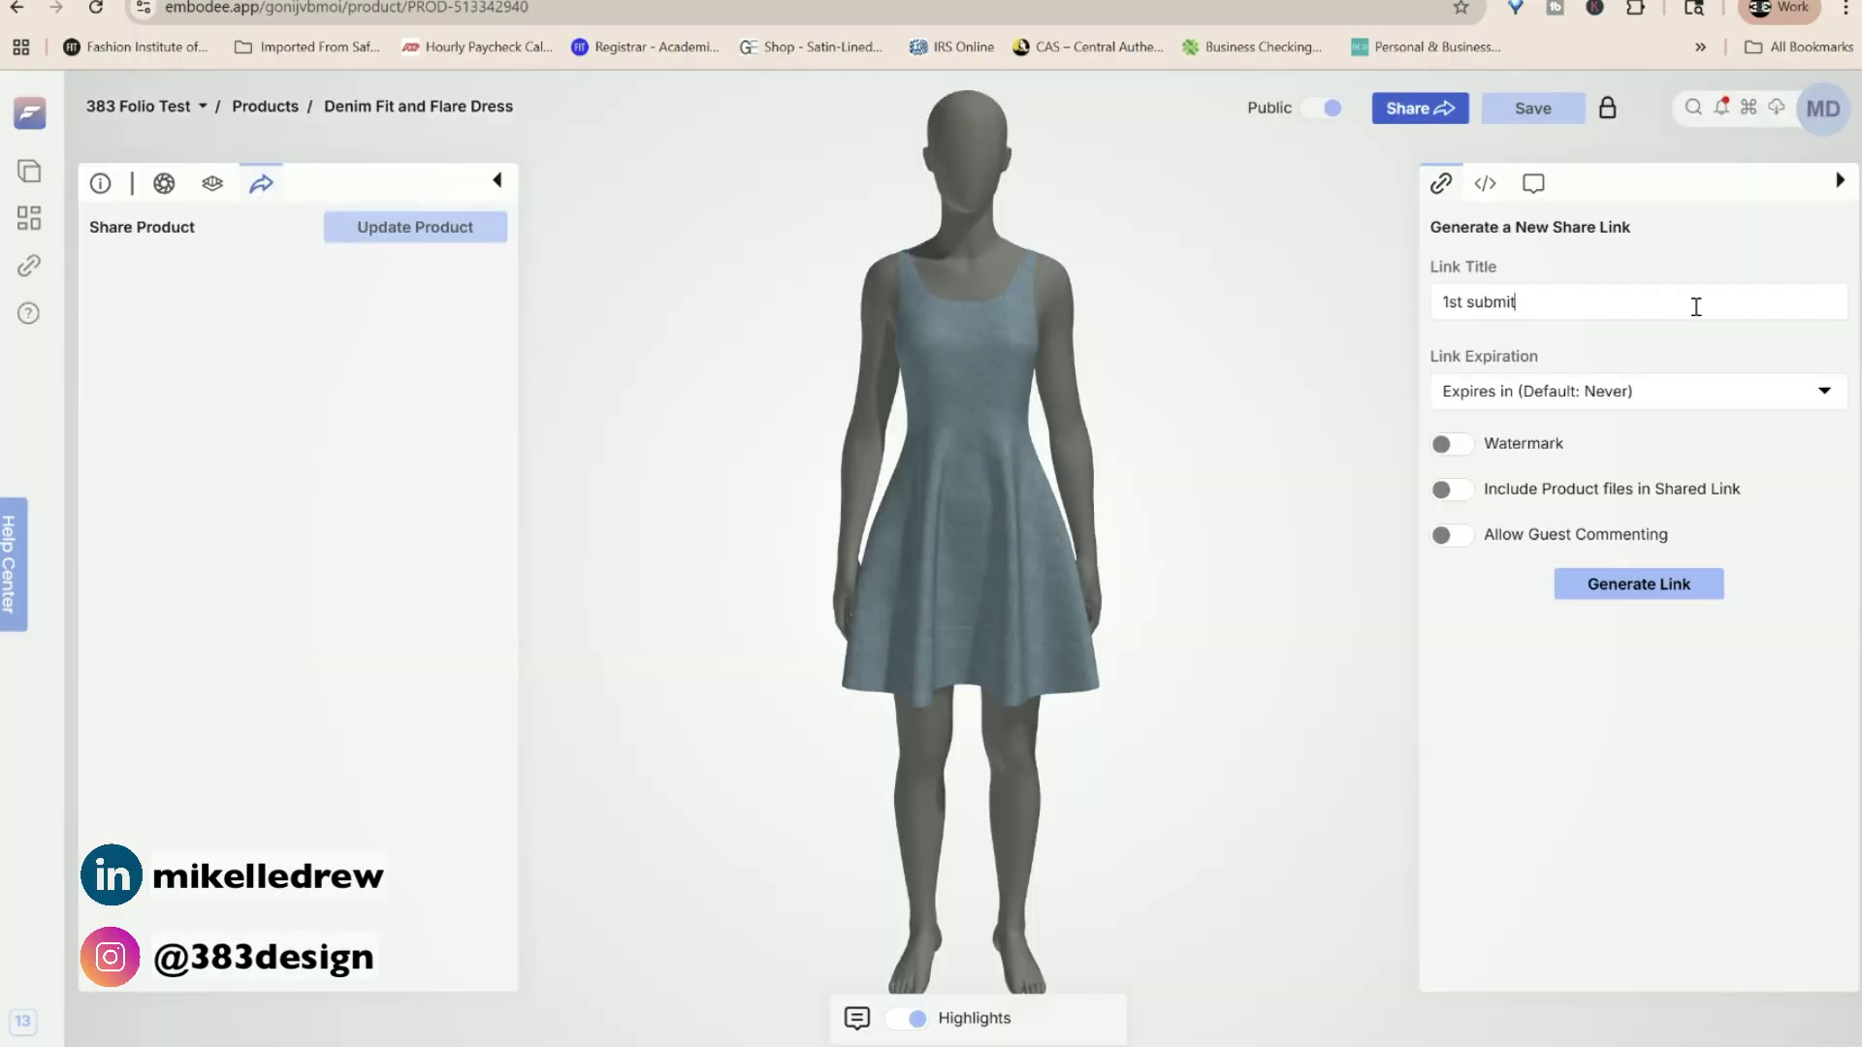
pyautogui.click(1483, 396)
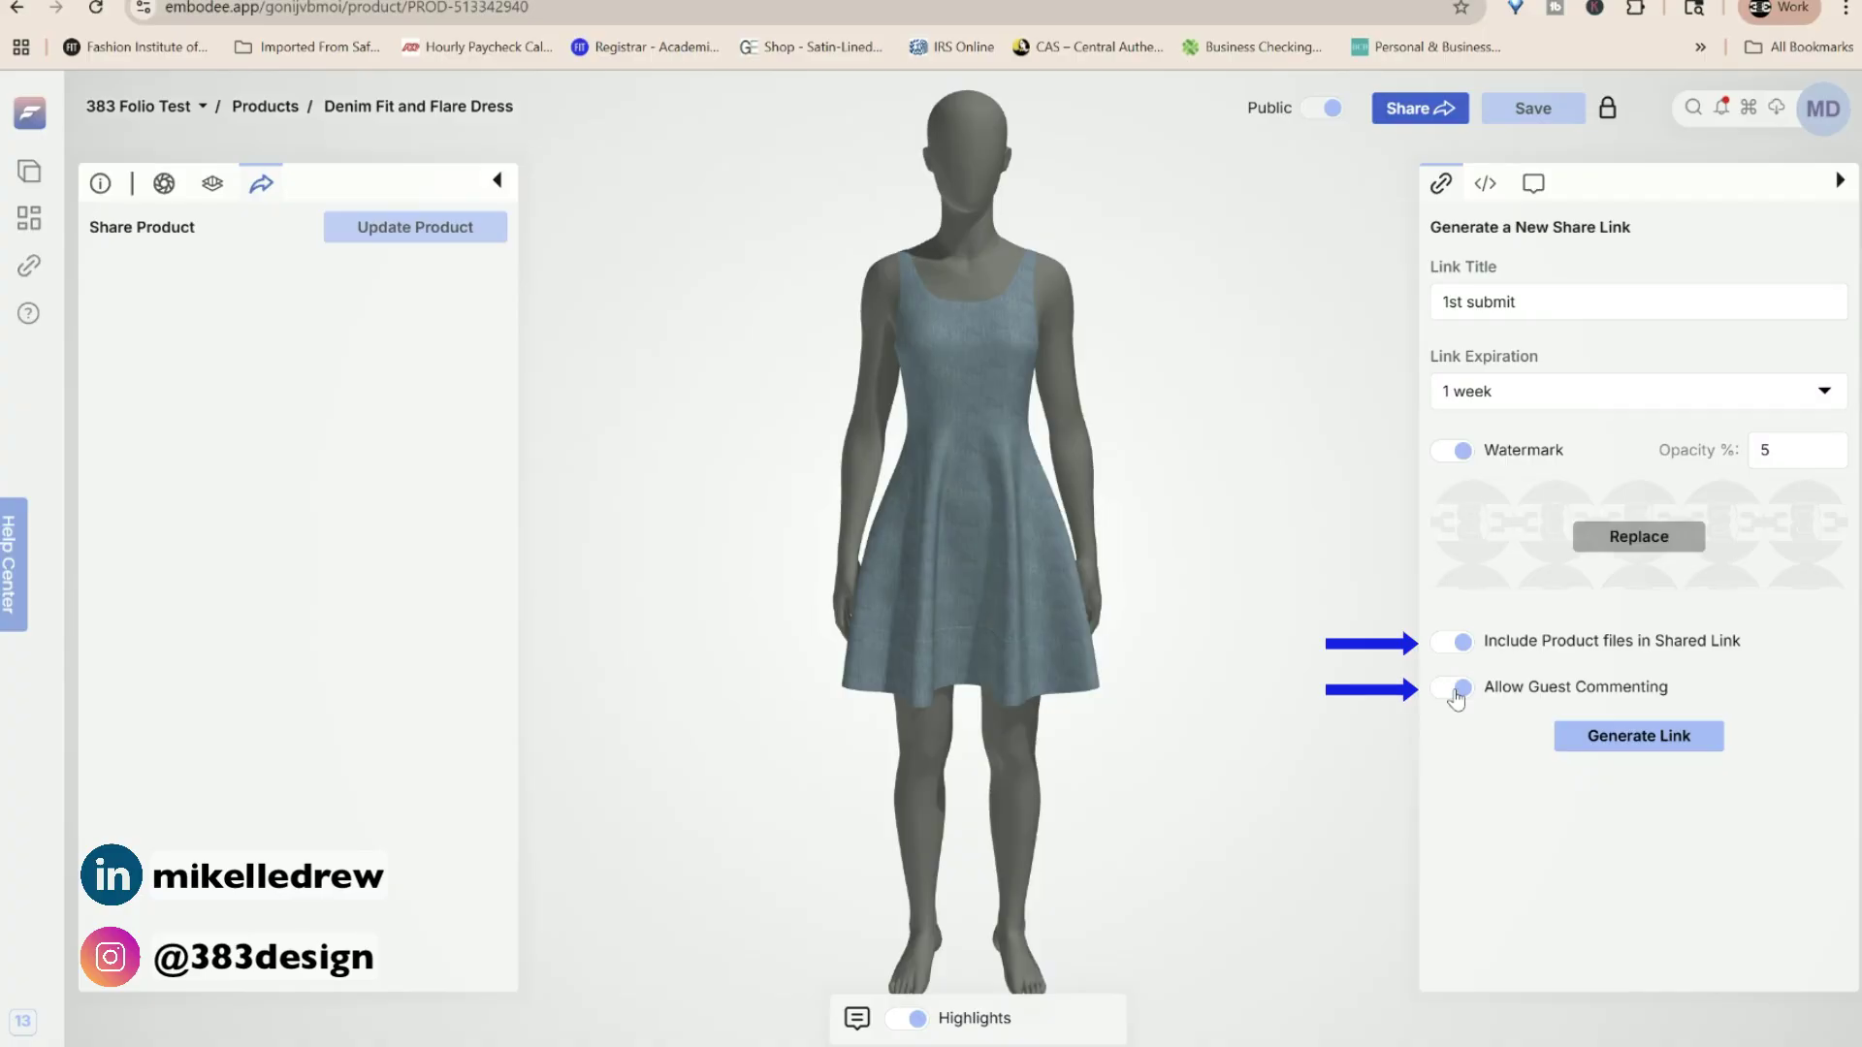
pyautogui.click(1670, 745)
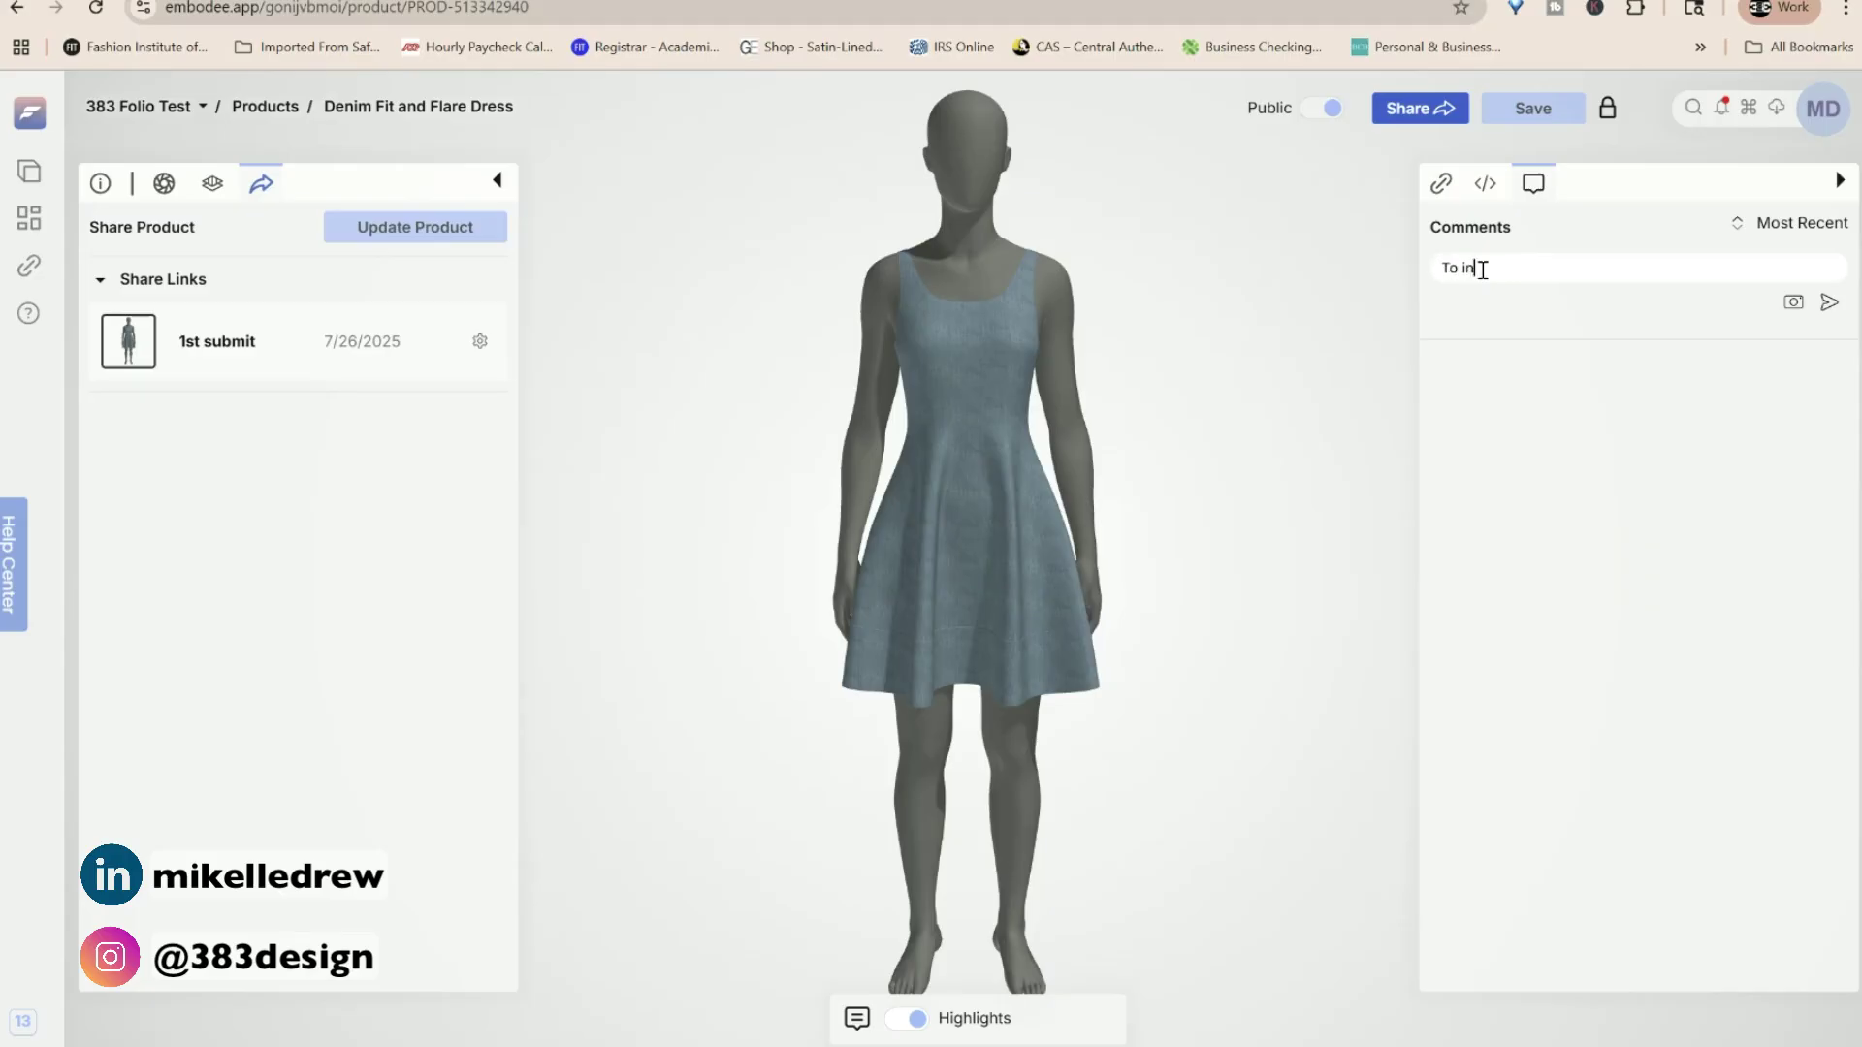
# Write the navigation comment lines ('...vigate with the product:', 'Left Mouse click: rotate') and highlight the skirt.
pyautogui.write('vigate with the product:')
pyautogui.hotkey('shift', 'Return')
pyautogui.write('Left Mouse click')
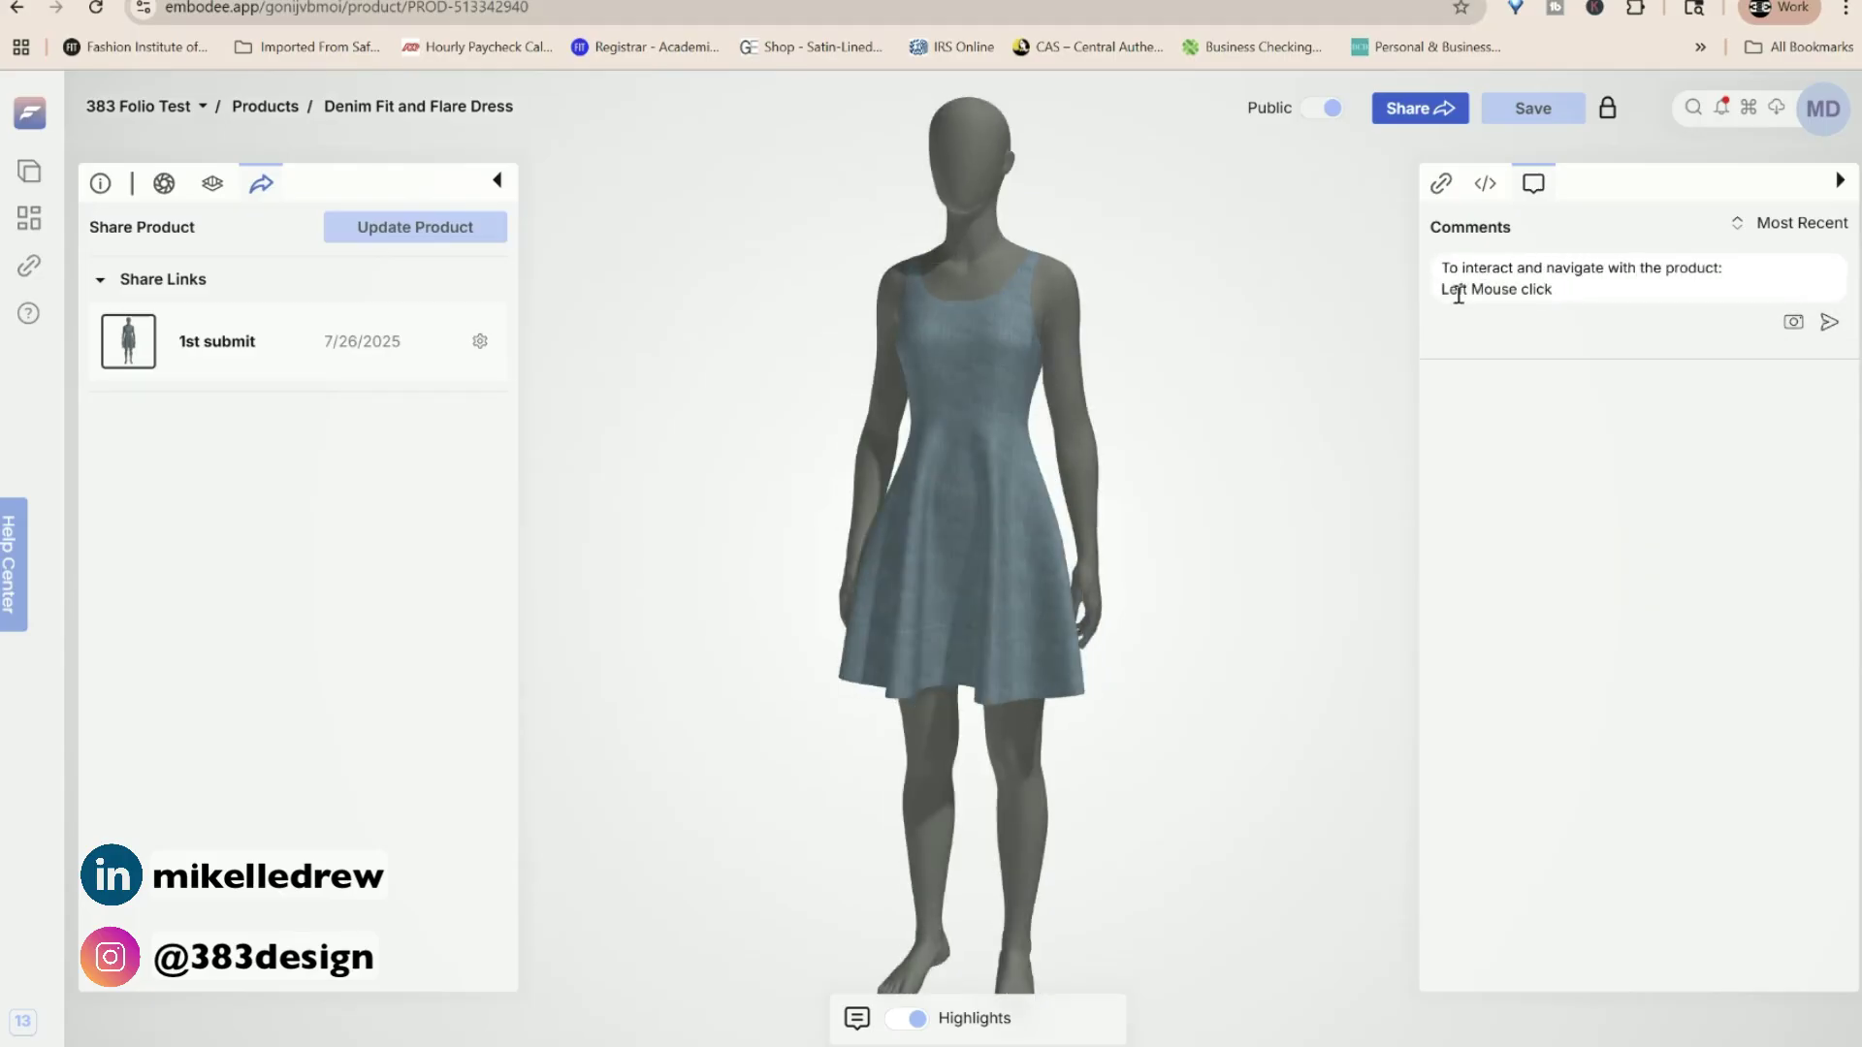
pyautogui.write(': rotate')
pyautogui.hotkey('shift', 'Return')
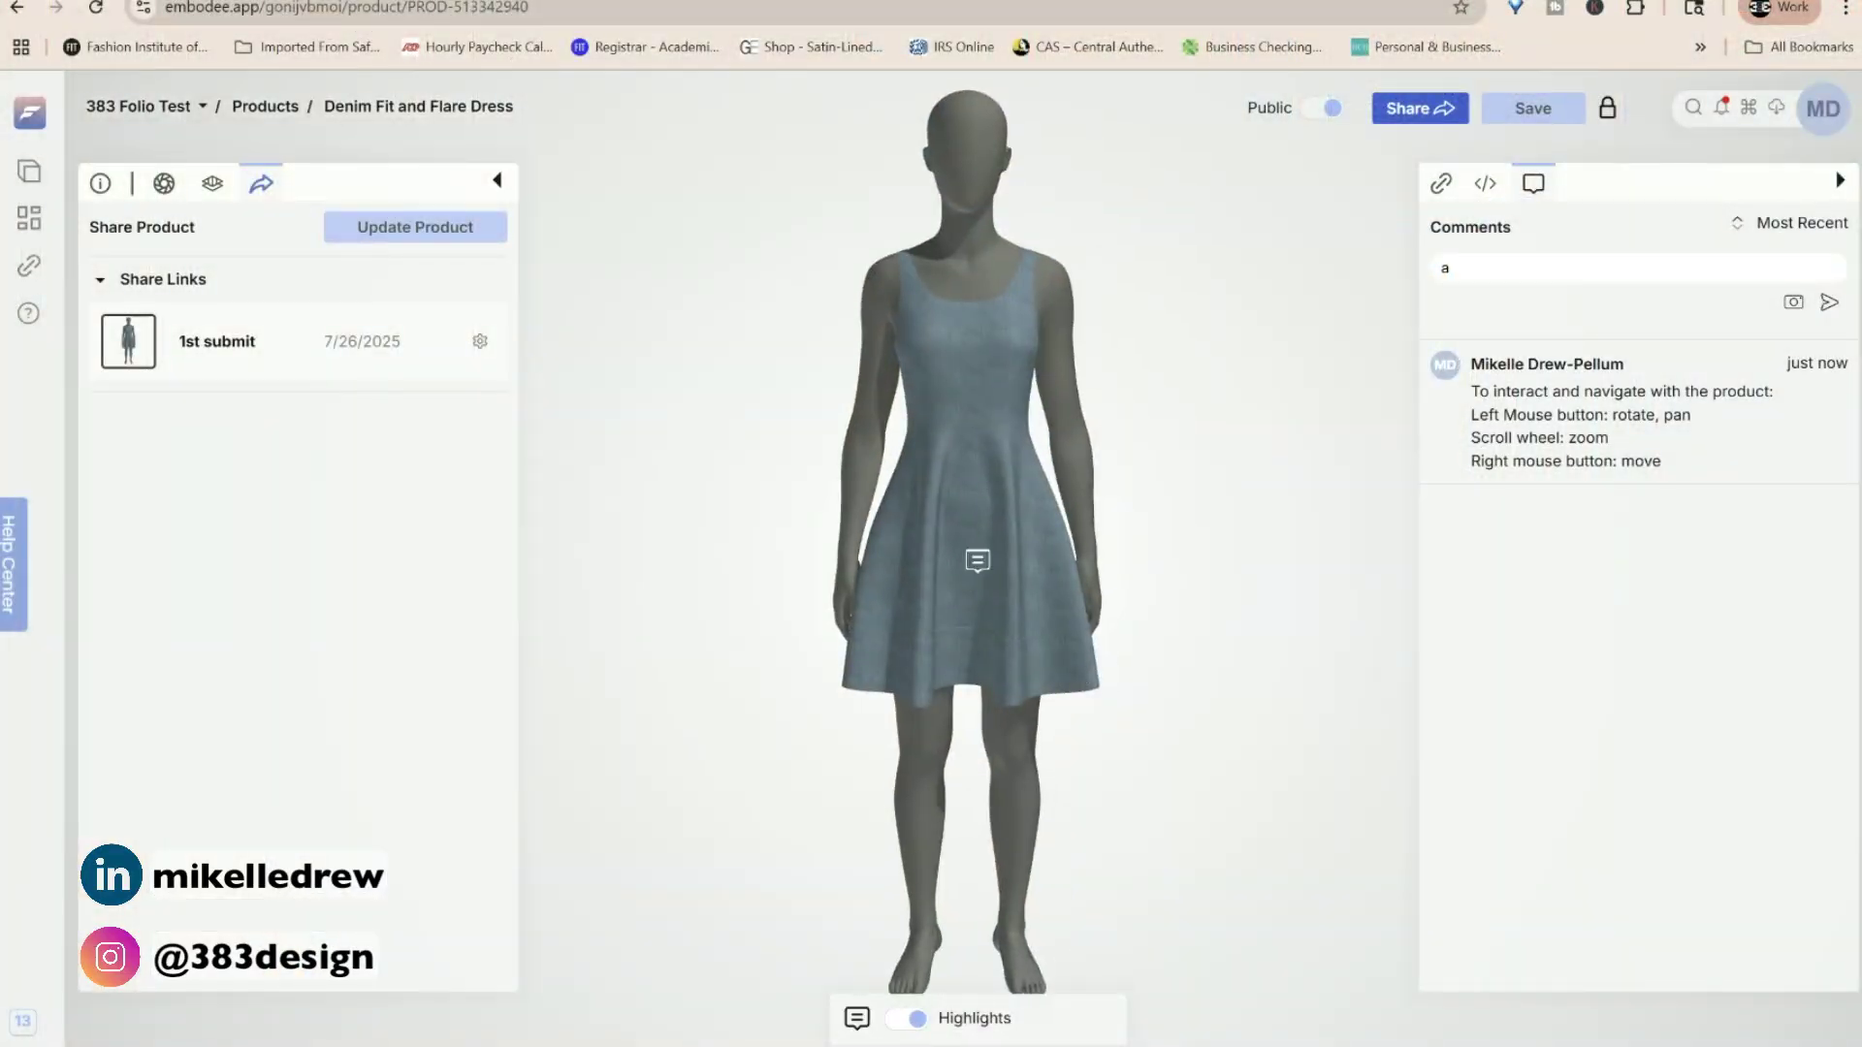
pyautogui.click(1033, 617)
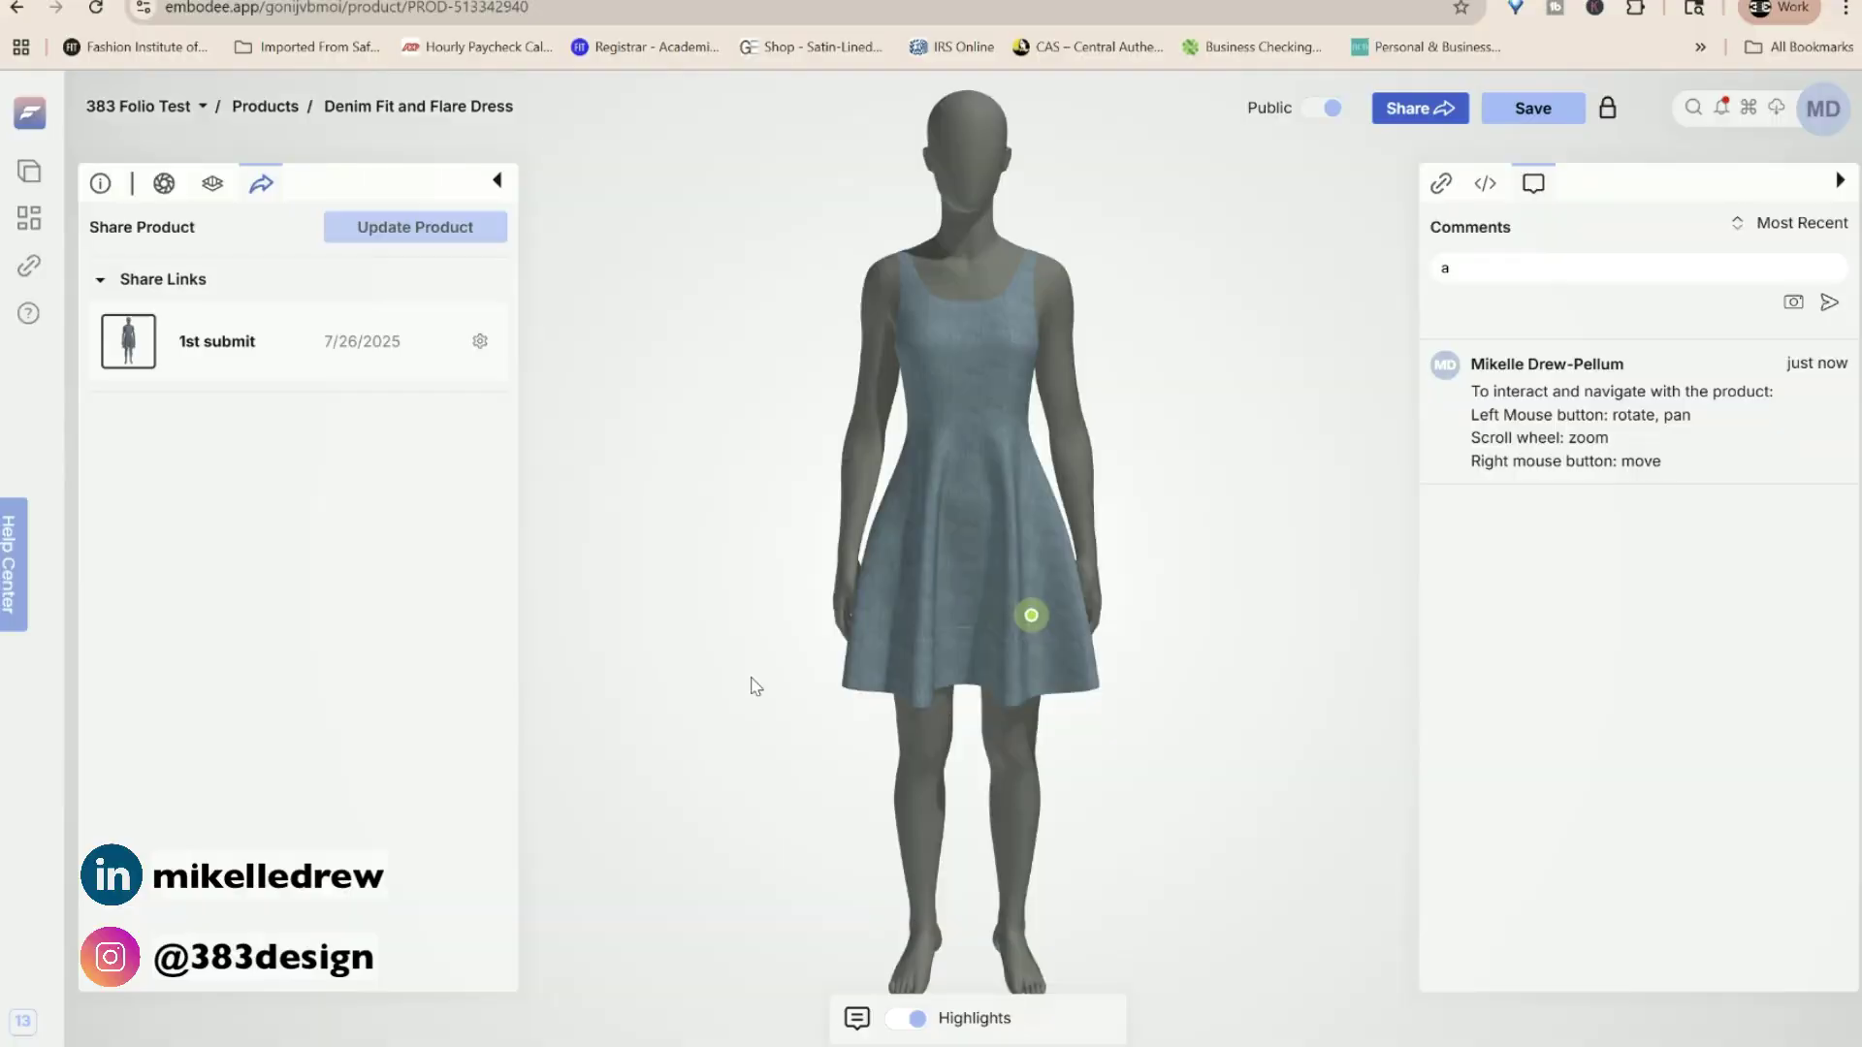
# Open the V2_Woven_Denim_3_2707 fabric in Material Setup and expand its Material Base Color.
pyautogui.click(212, 184)
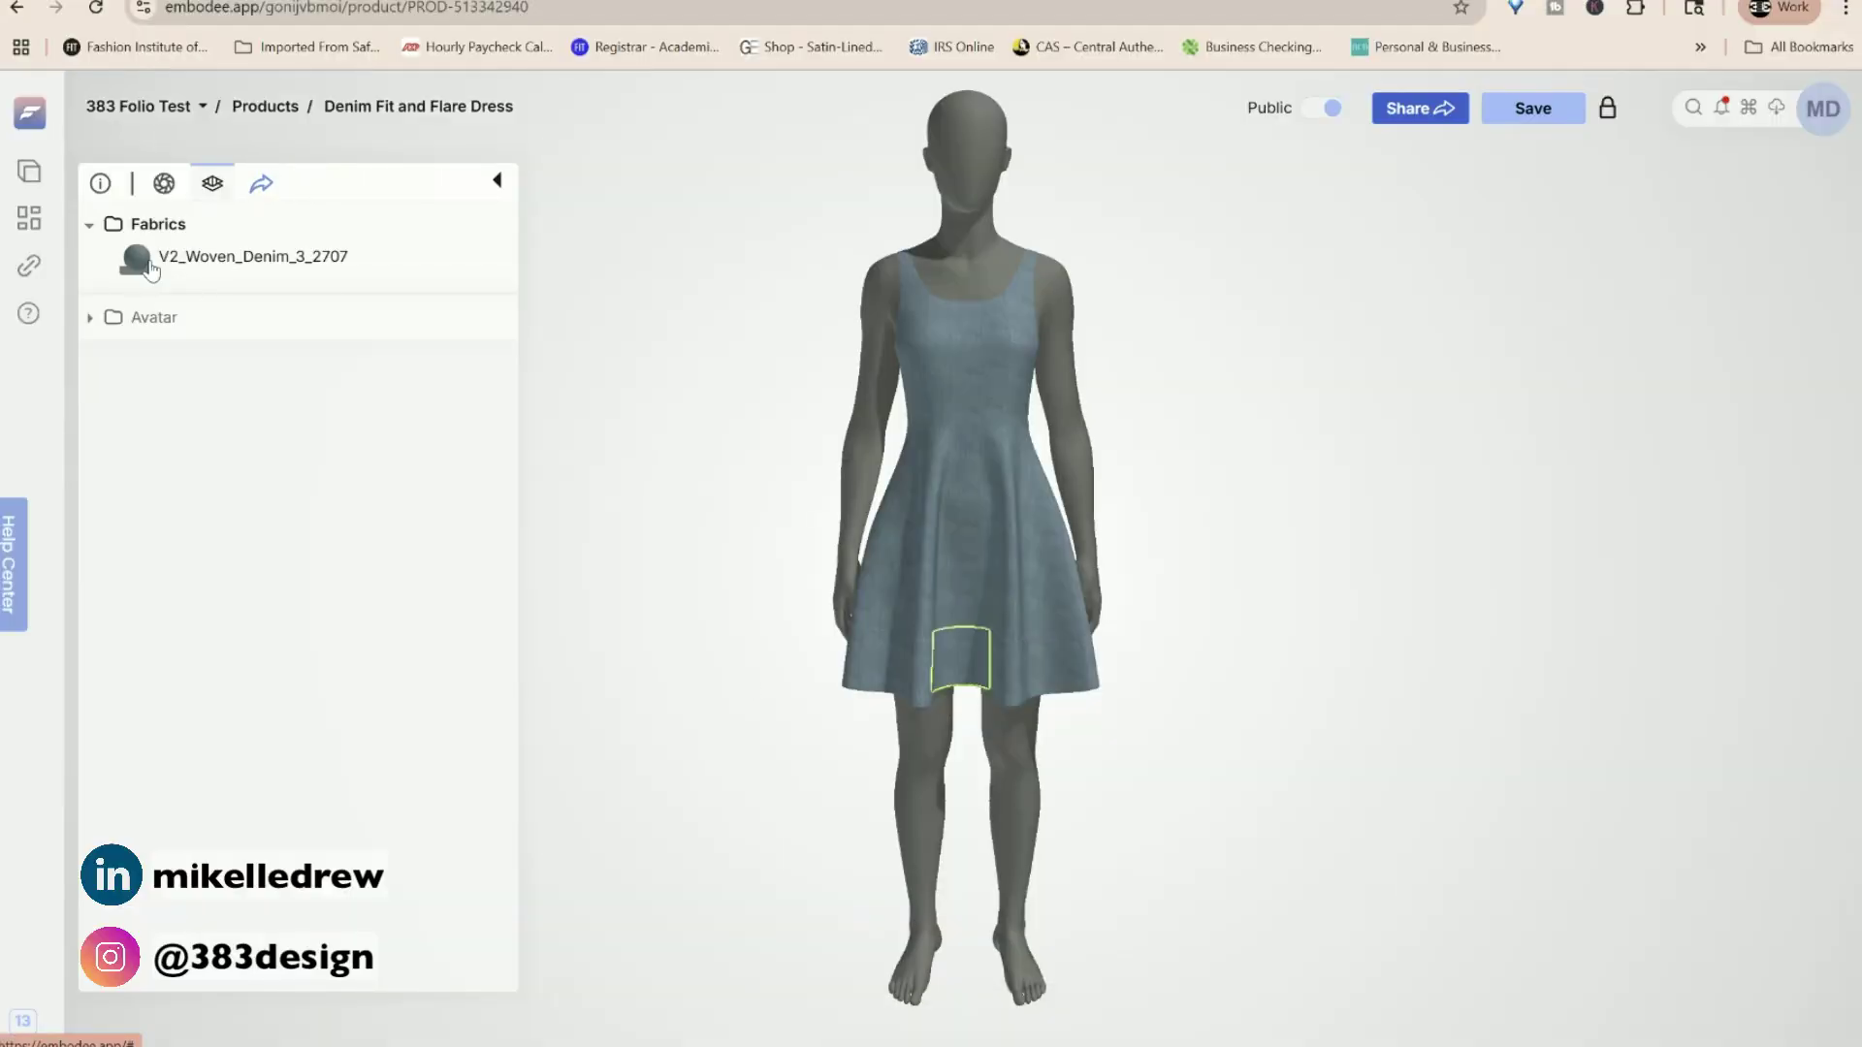
pyautogui.click(182, 266)
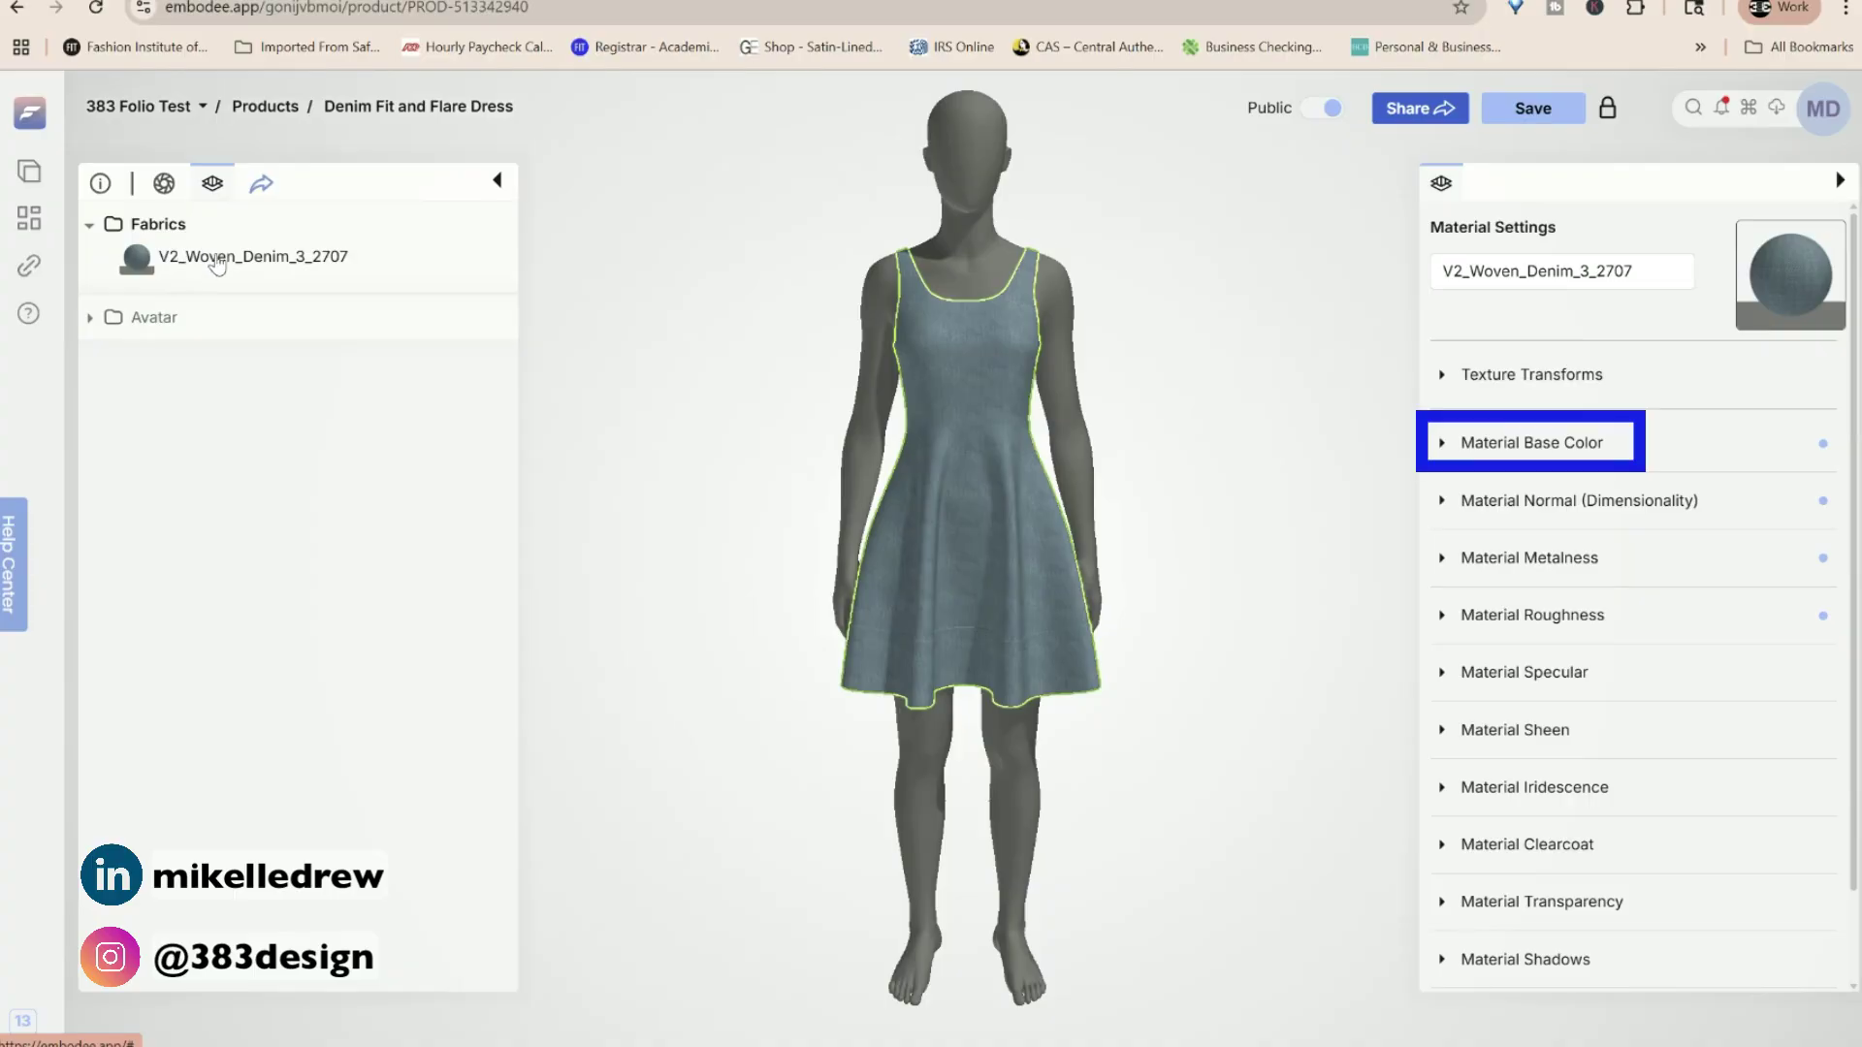
pyautogui.click(1442, 445)
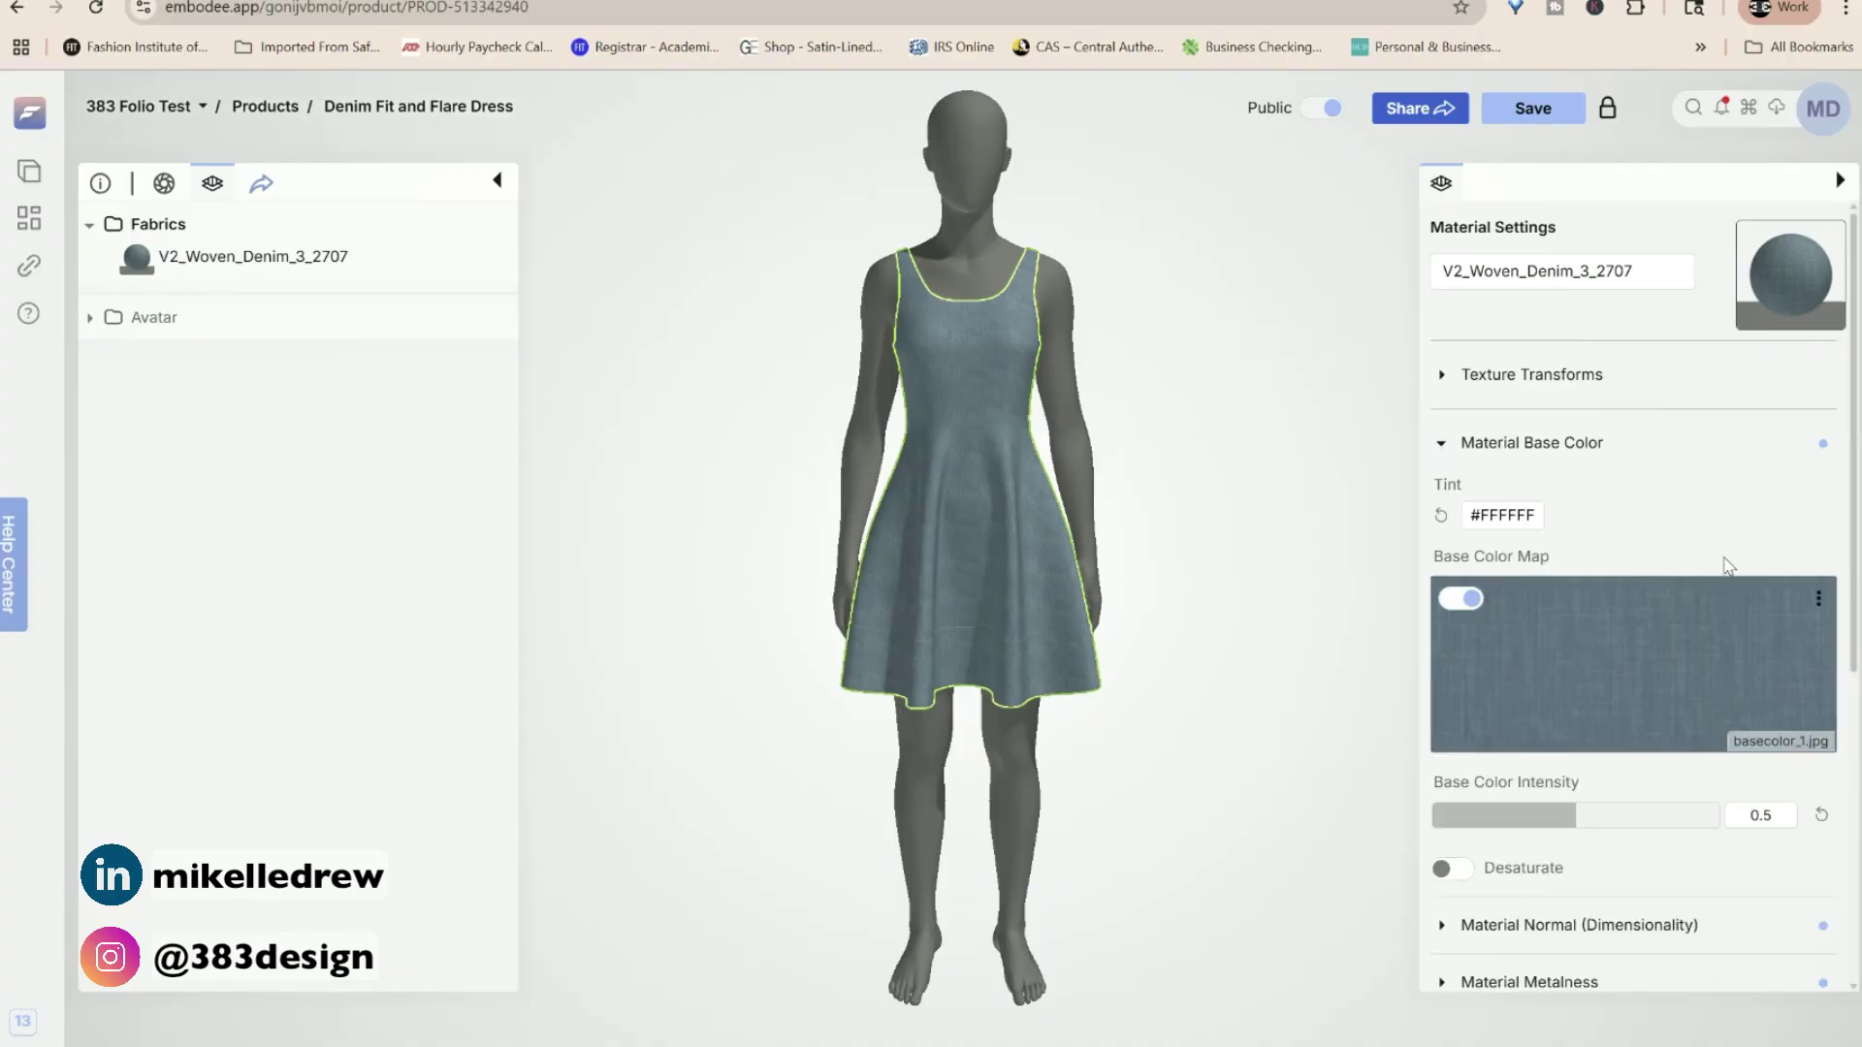
pyautogui.scroll(-1, 1726, 566)
# Try base colour intensity 0.55, a dark green tint, and Desaturate on the fabric.
pyautogui.moveTo(1561, 703)
pyautogui.mouseDown()
pyautogui.moveTo(1610, 705)
pyautogui.moveTo(1570, 707)
pyautogui.mouseUp()
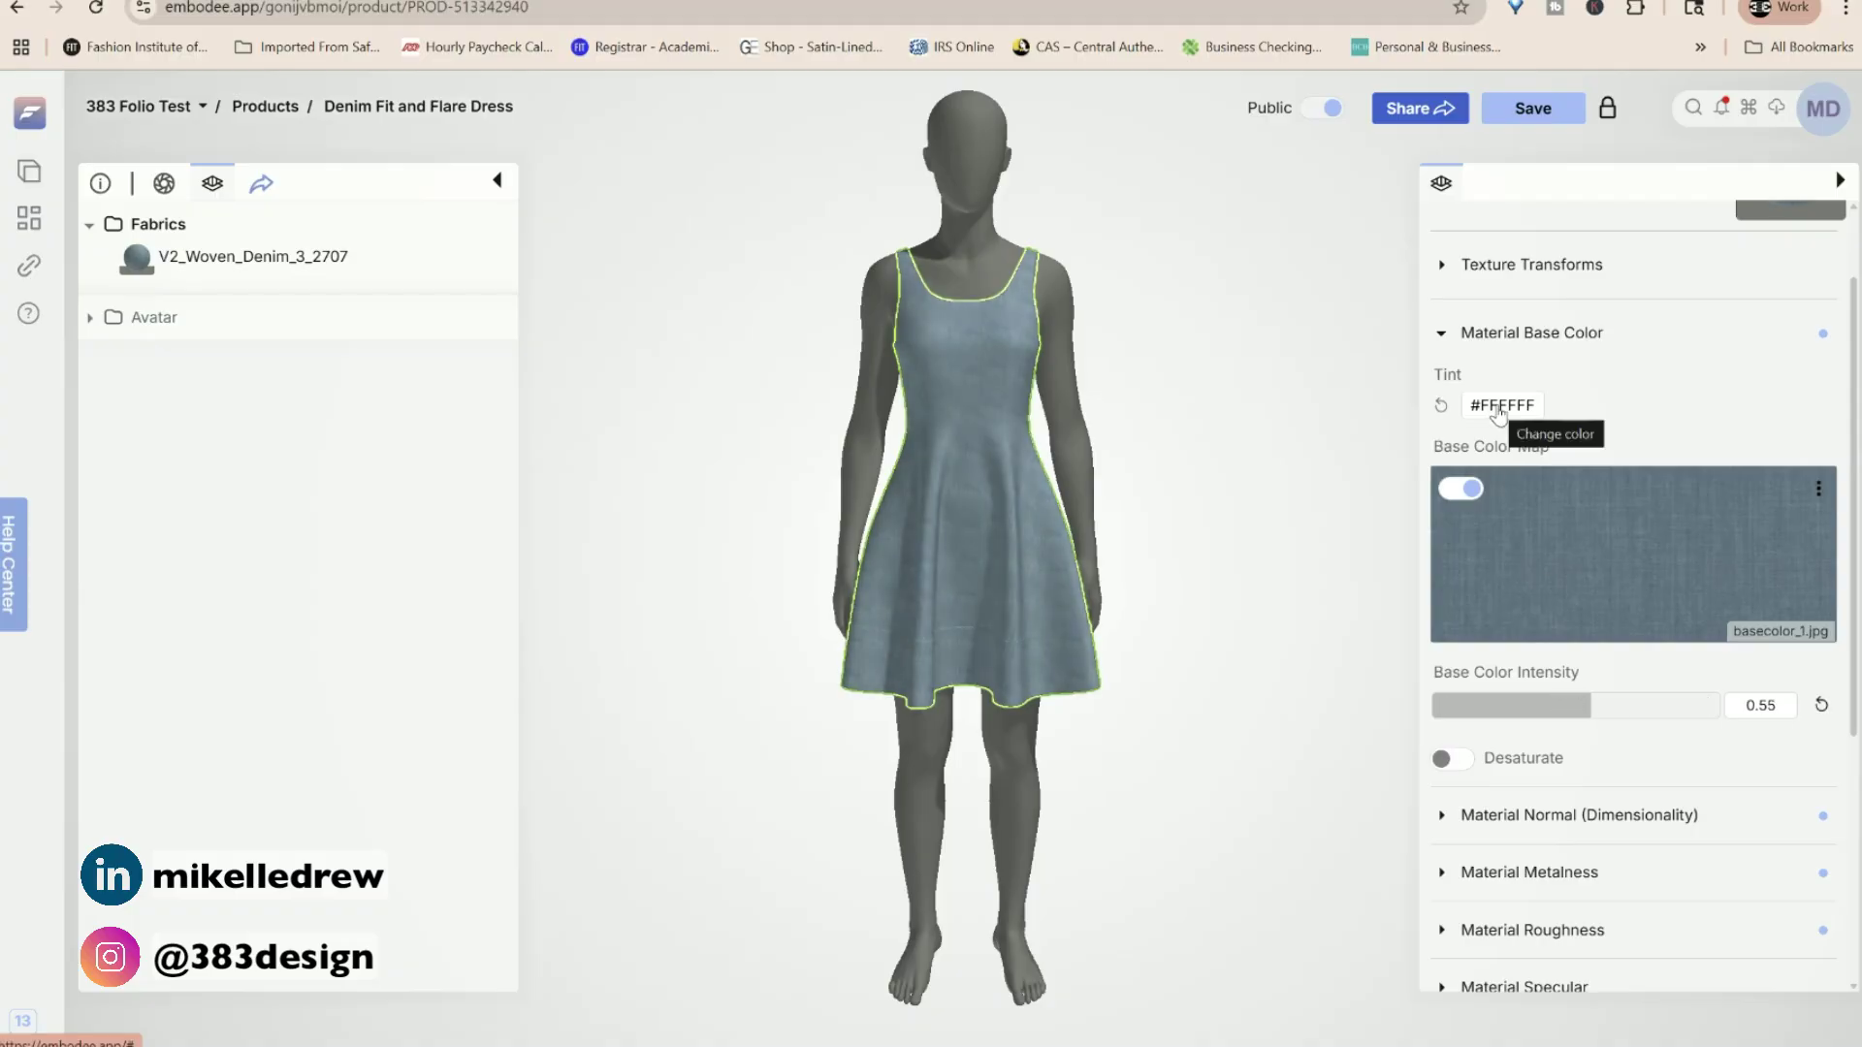
pyautogui.click(1502, 406)
pyautogui.click(1584, 528)
pyautogui.moveTo(1584, 528); pyautogui.dragTo(1639, 504)
pyautogui.click(1810, 538)
pyautogui.scroll(-5, 1552, 679)
pyautogui.click(1452, 724)
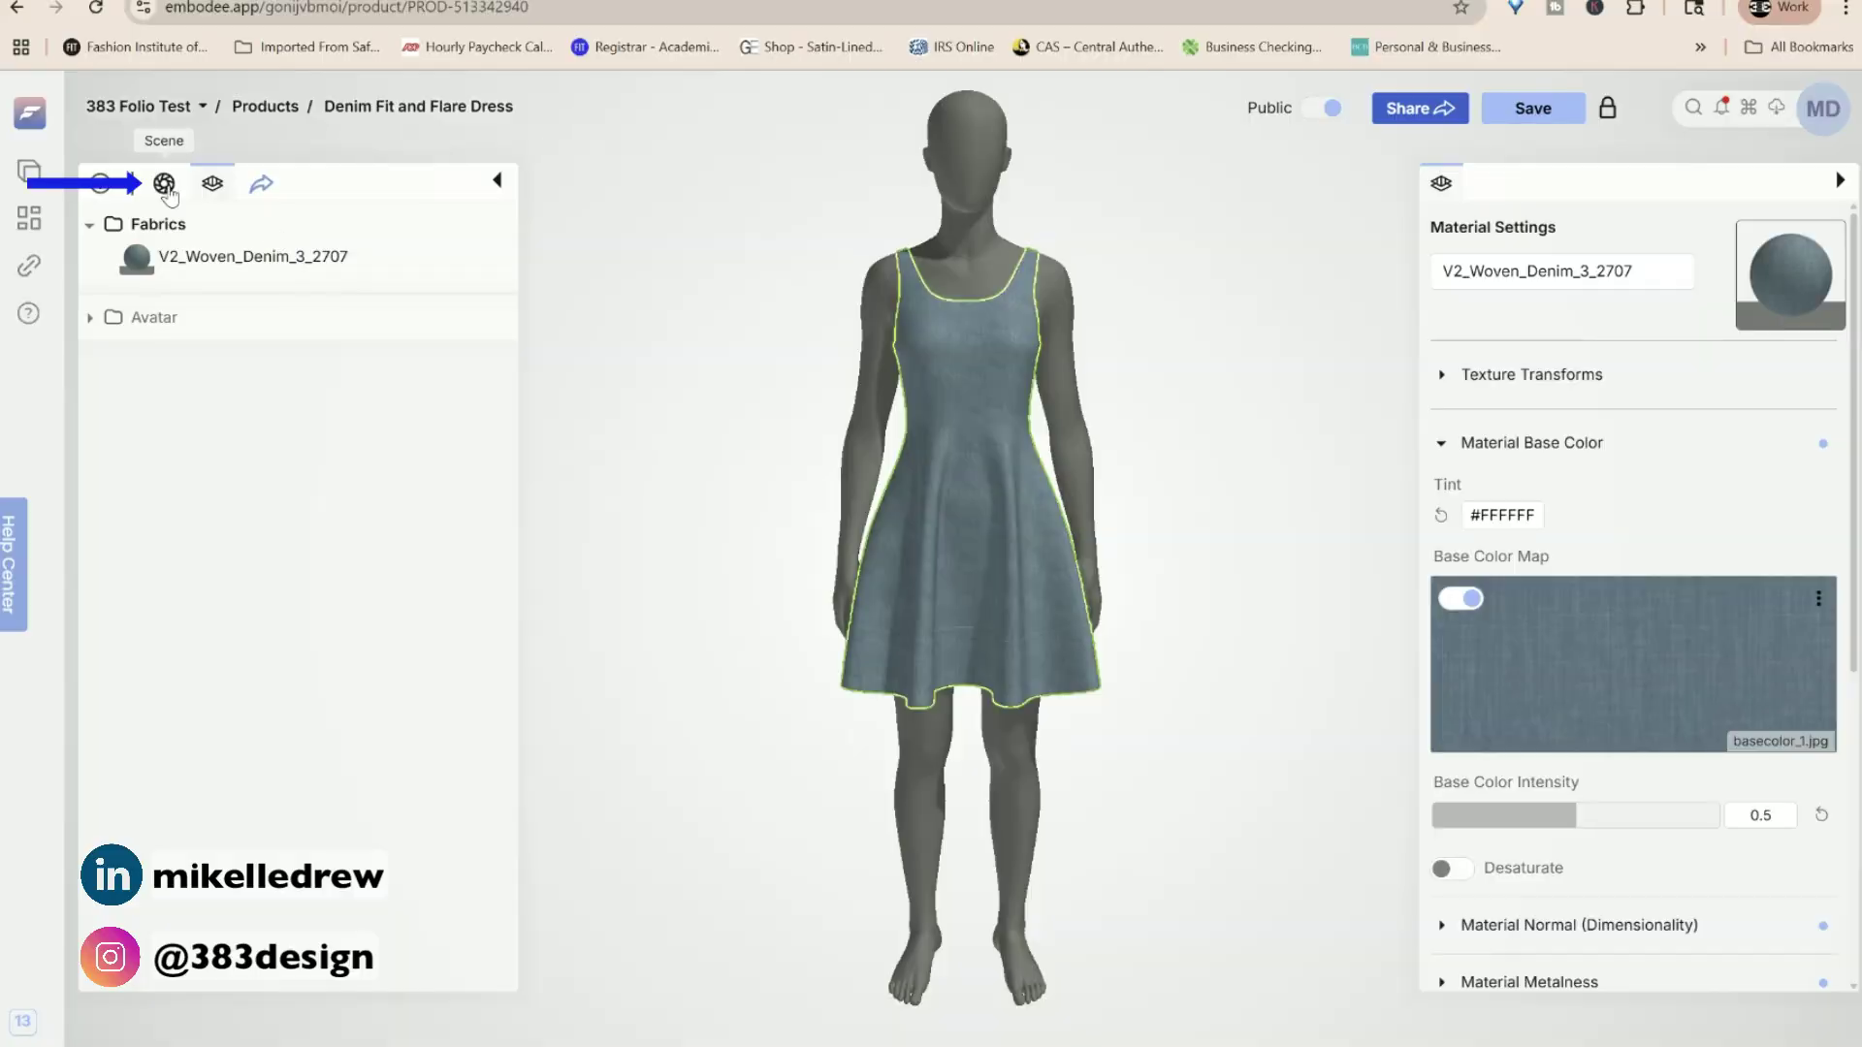
# Try Three Point, then Vivid Overhead scene lights with light rotation 3.6.
pyautogui.click(164, 183)
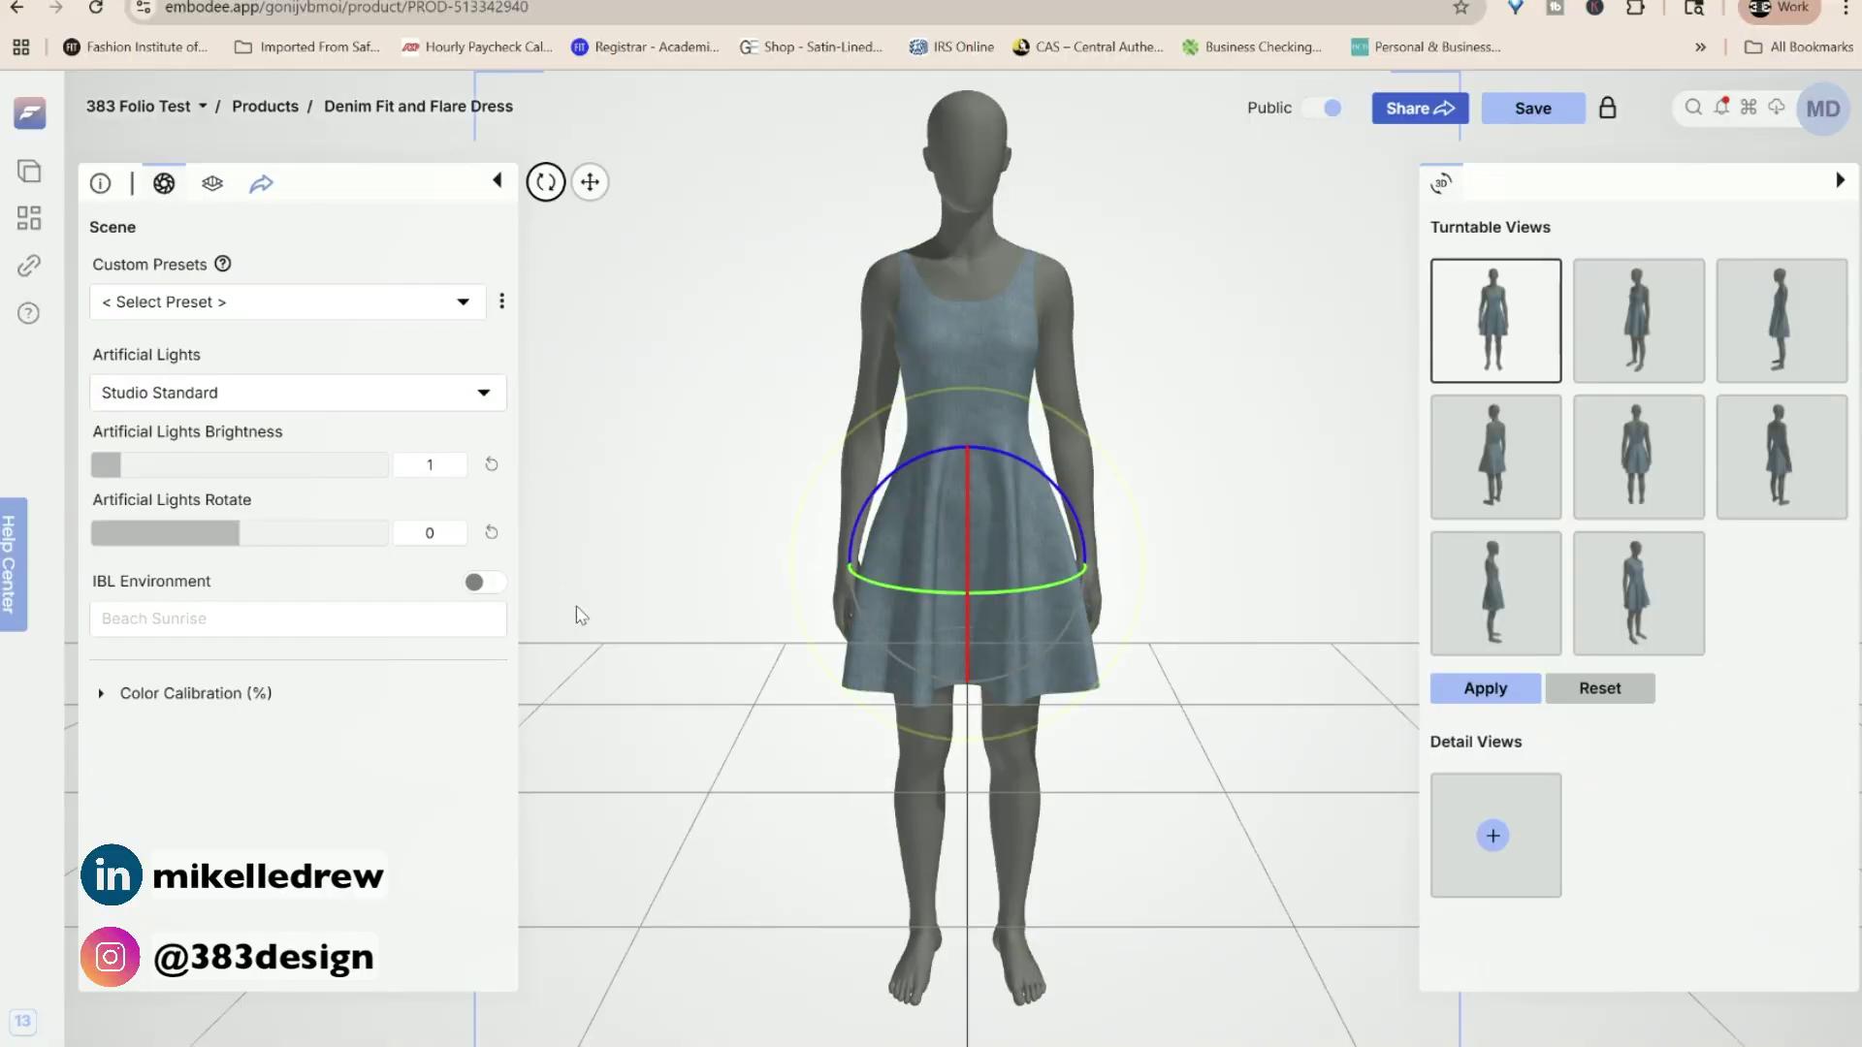
pyautogui.click(291, 392)
pyautogui.click(296, 445)
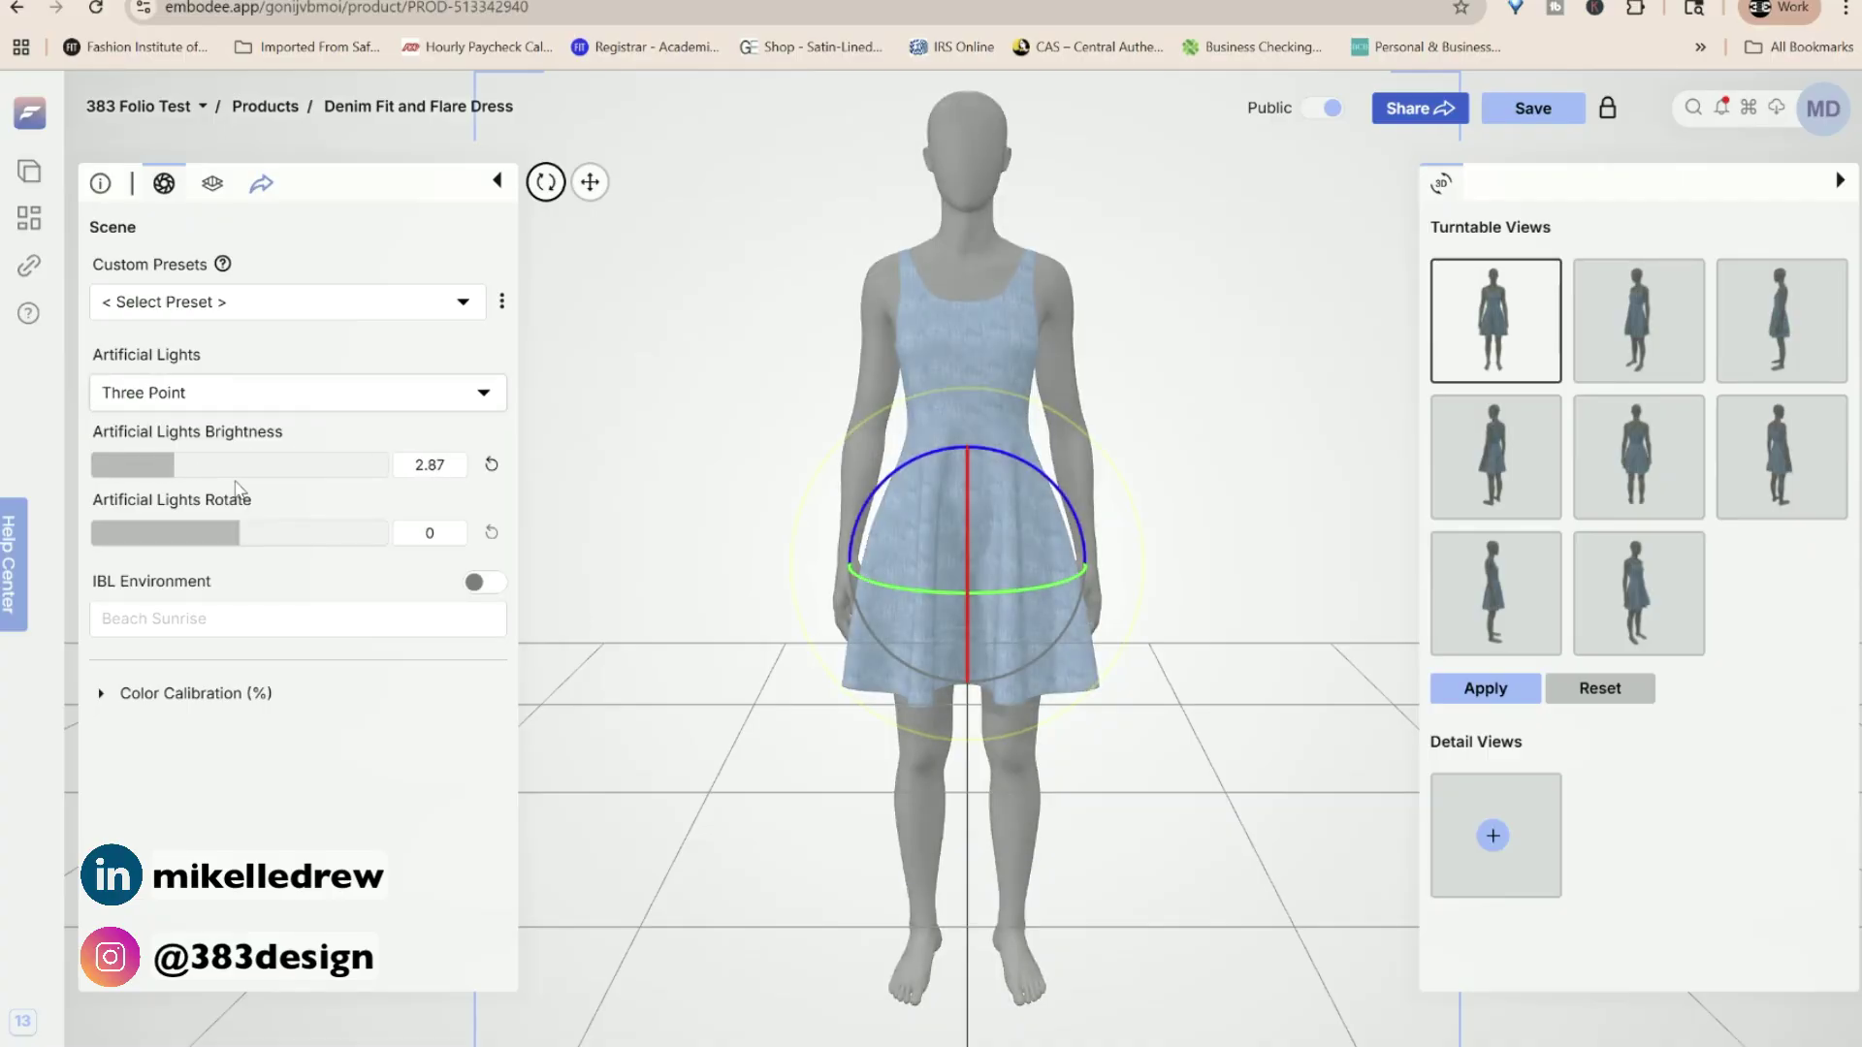
pyautogui.moveTo(238, 533); pyautogui.dragTo(306, 536)
pyautogui.click(223, 393)
pyautogui.click(215, 536)
pyautogui.moveTo(257, 465)
pyautogui.mouseDown()
pyautogui.moveTo(294, 473)
pyautogui.moveTo(244, 473)
pyautogui.mouseUp()
# Try Beach Sunrise IBL with backdrop at intensity about 4.5, then switch to Open Field.
pyautogui.click(485, 582)
pyautogui.click(470, 860)
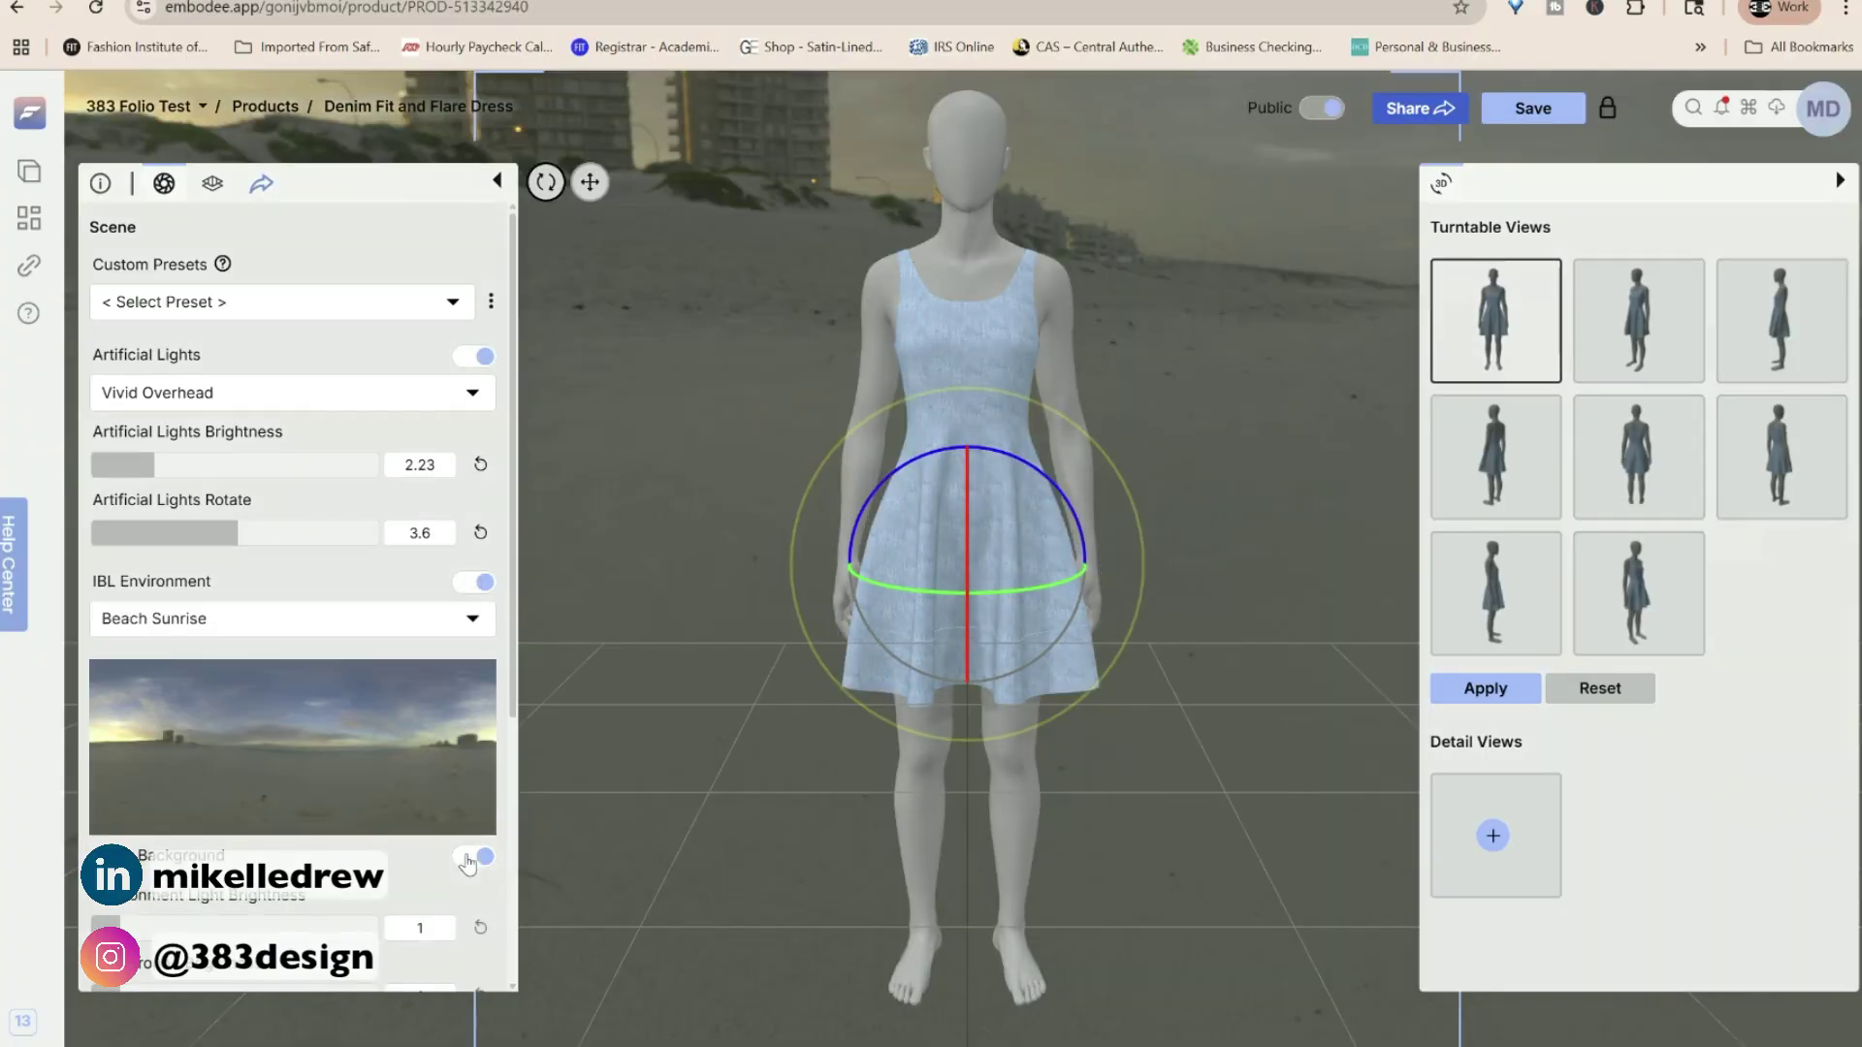
pyautogui.moveTo(127, 922); pyautogui.dragTo(220, 927)
pyautogui.scroll(-2, 230, 927)
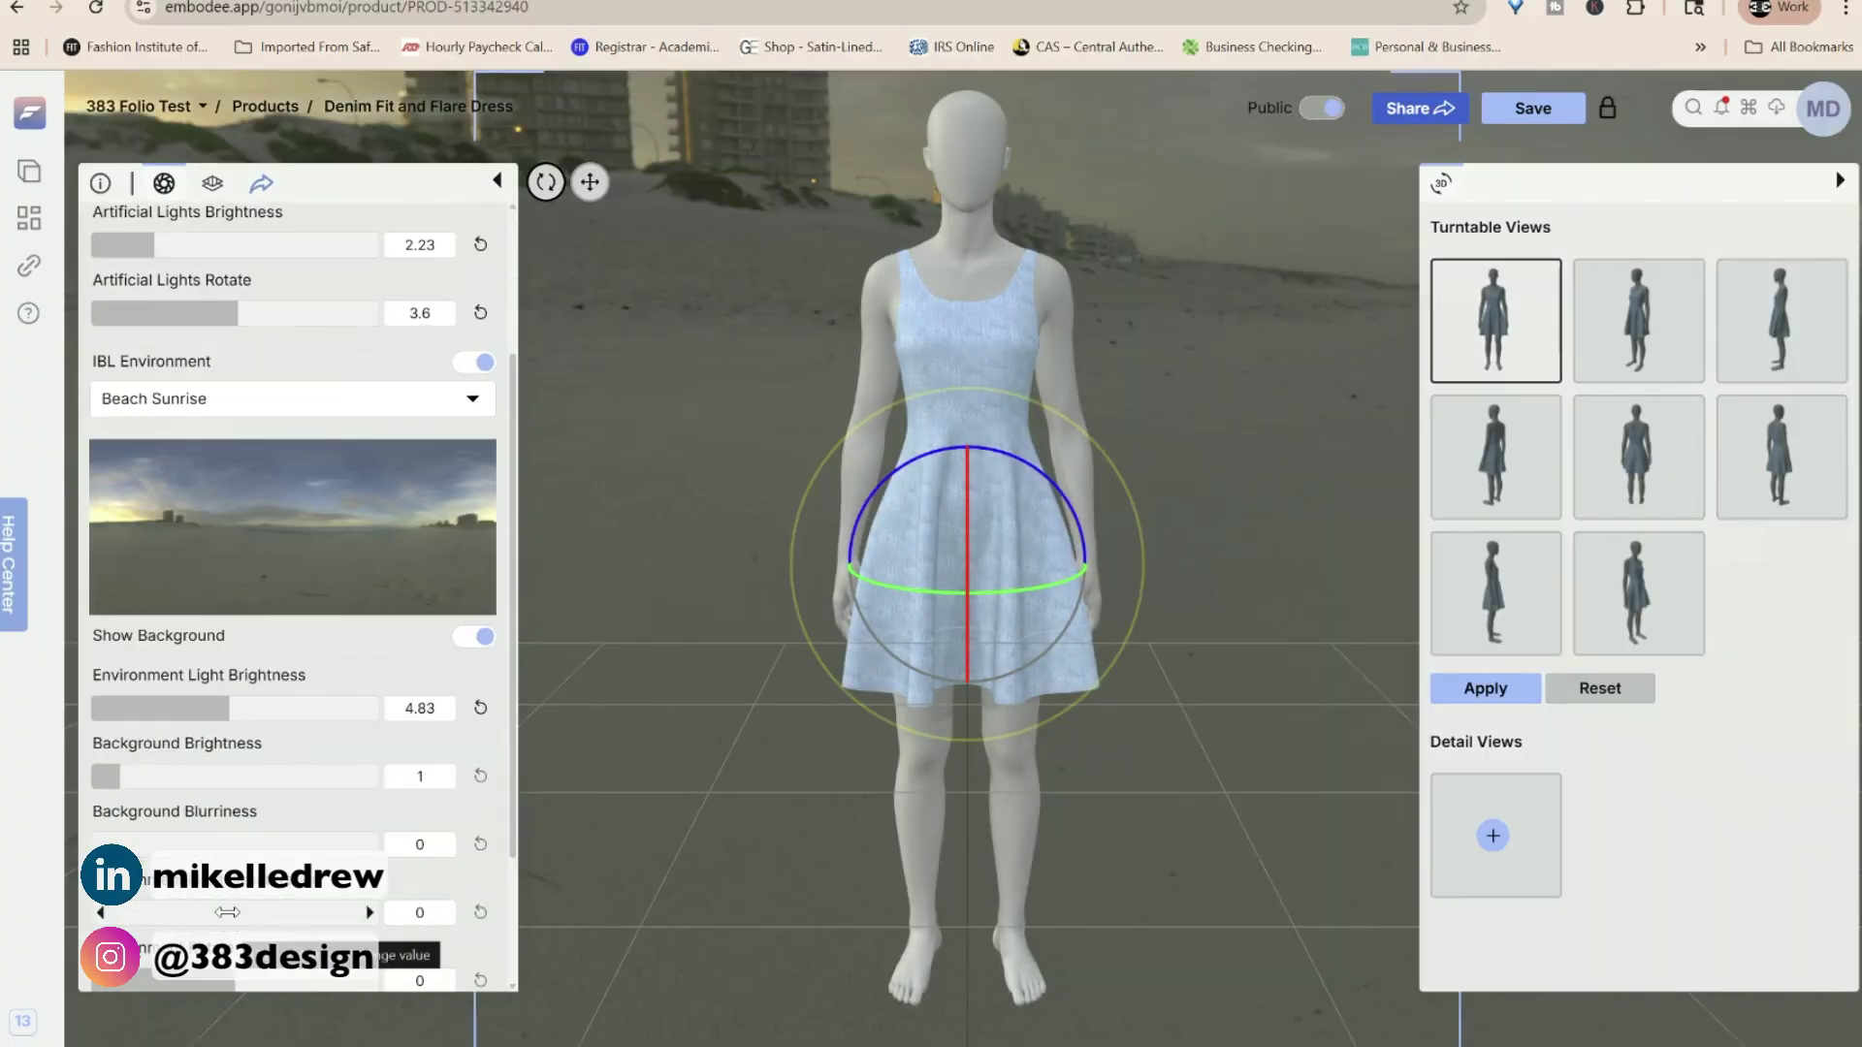
pyautogui.scroll(1, 181, 854)
pyautogui.click(193, 509)
pyautogui.click(192, 571)
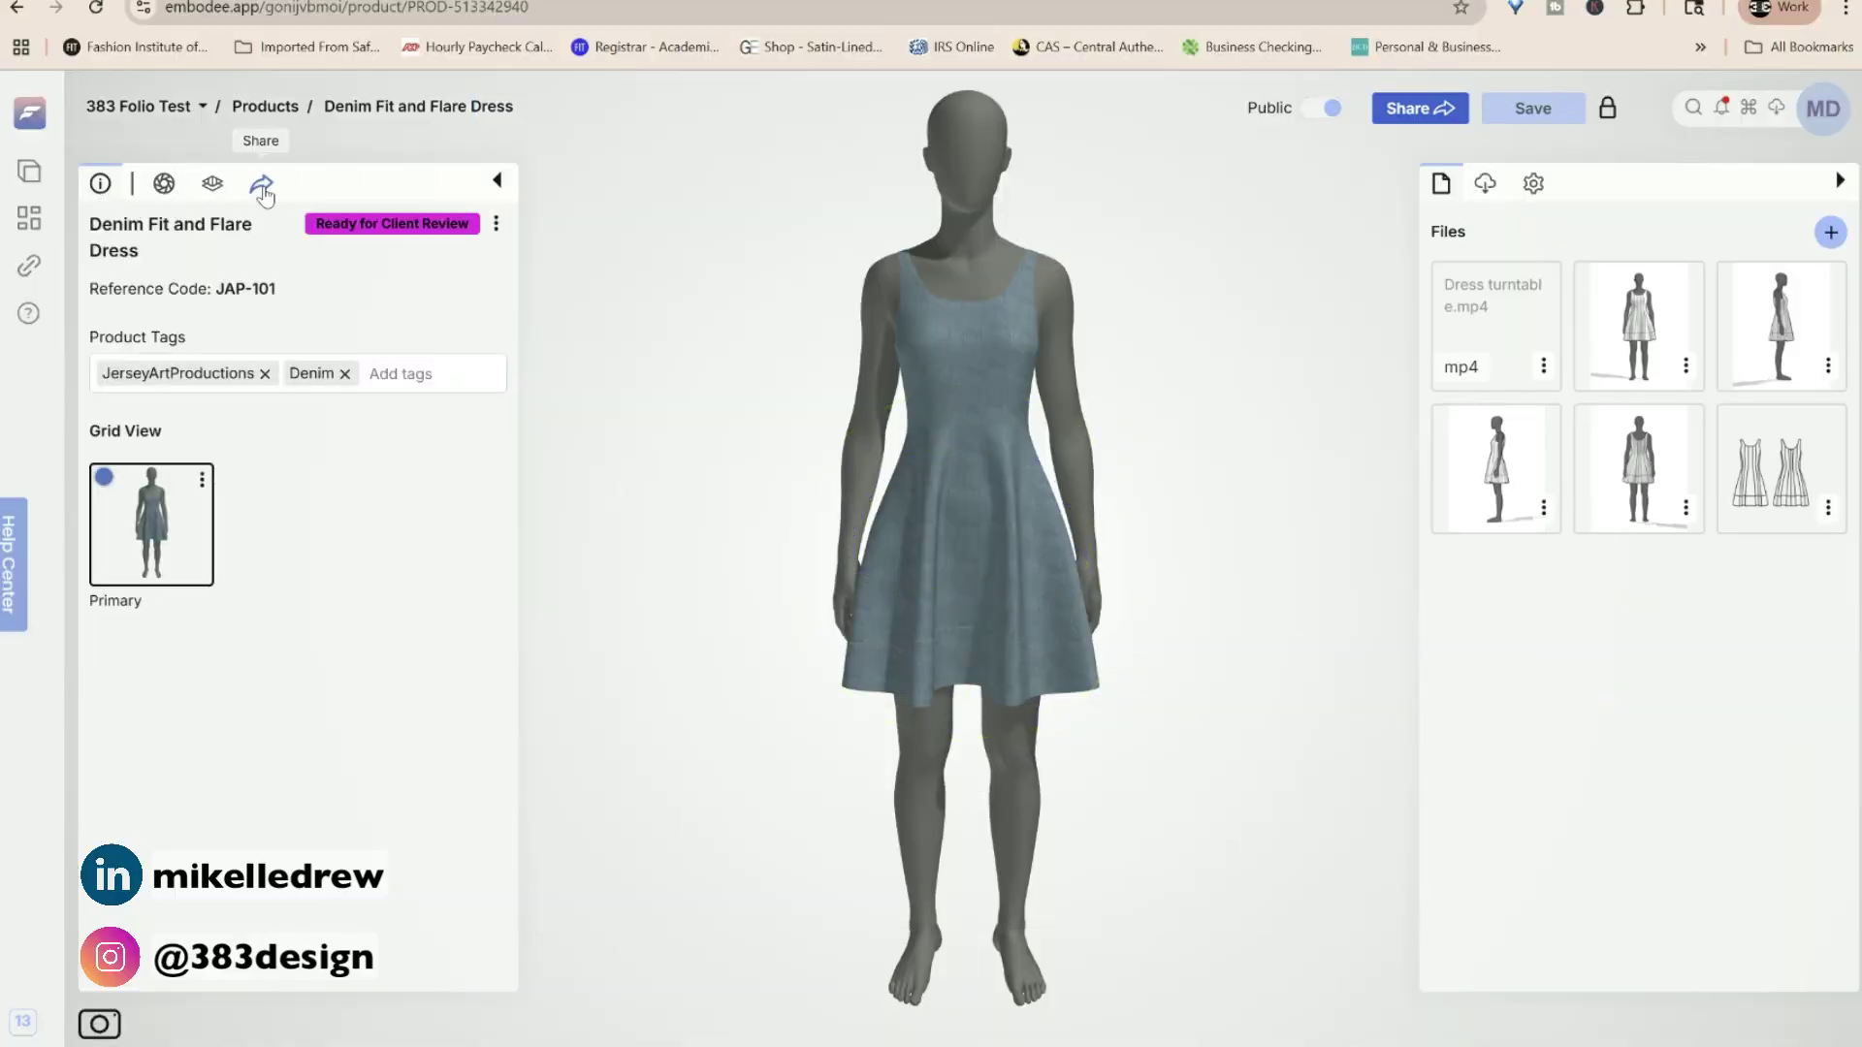
# Open the settings of the dress's 1st submit share link.
pyautogui.click(262, 187)
pyautogui.click(480, 346)
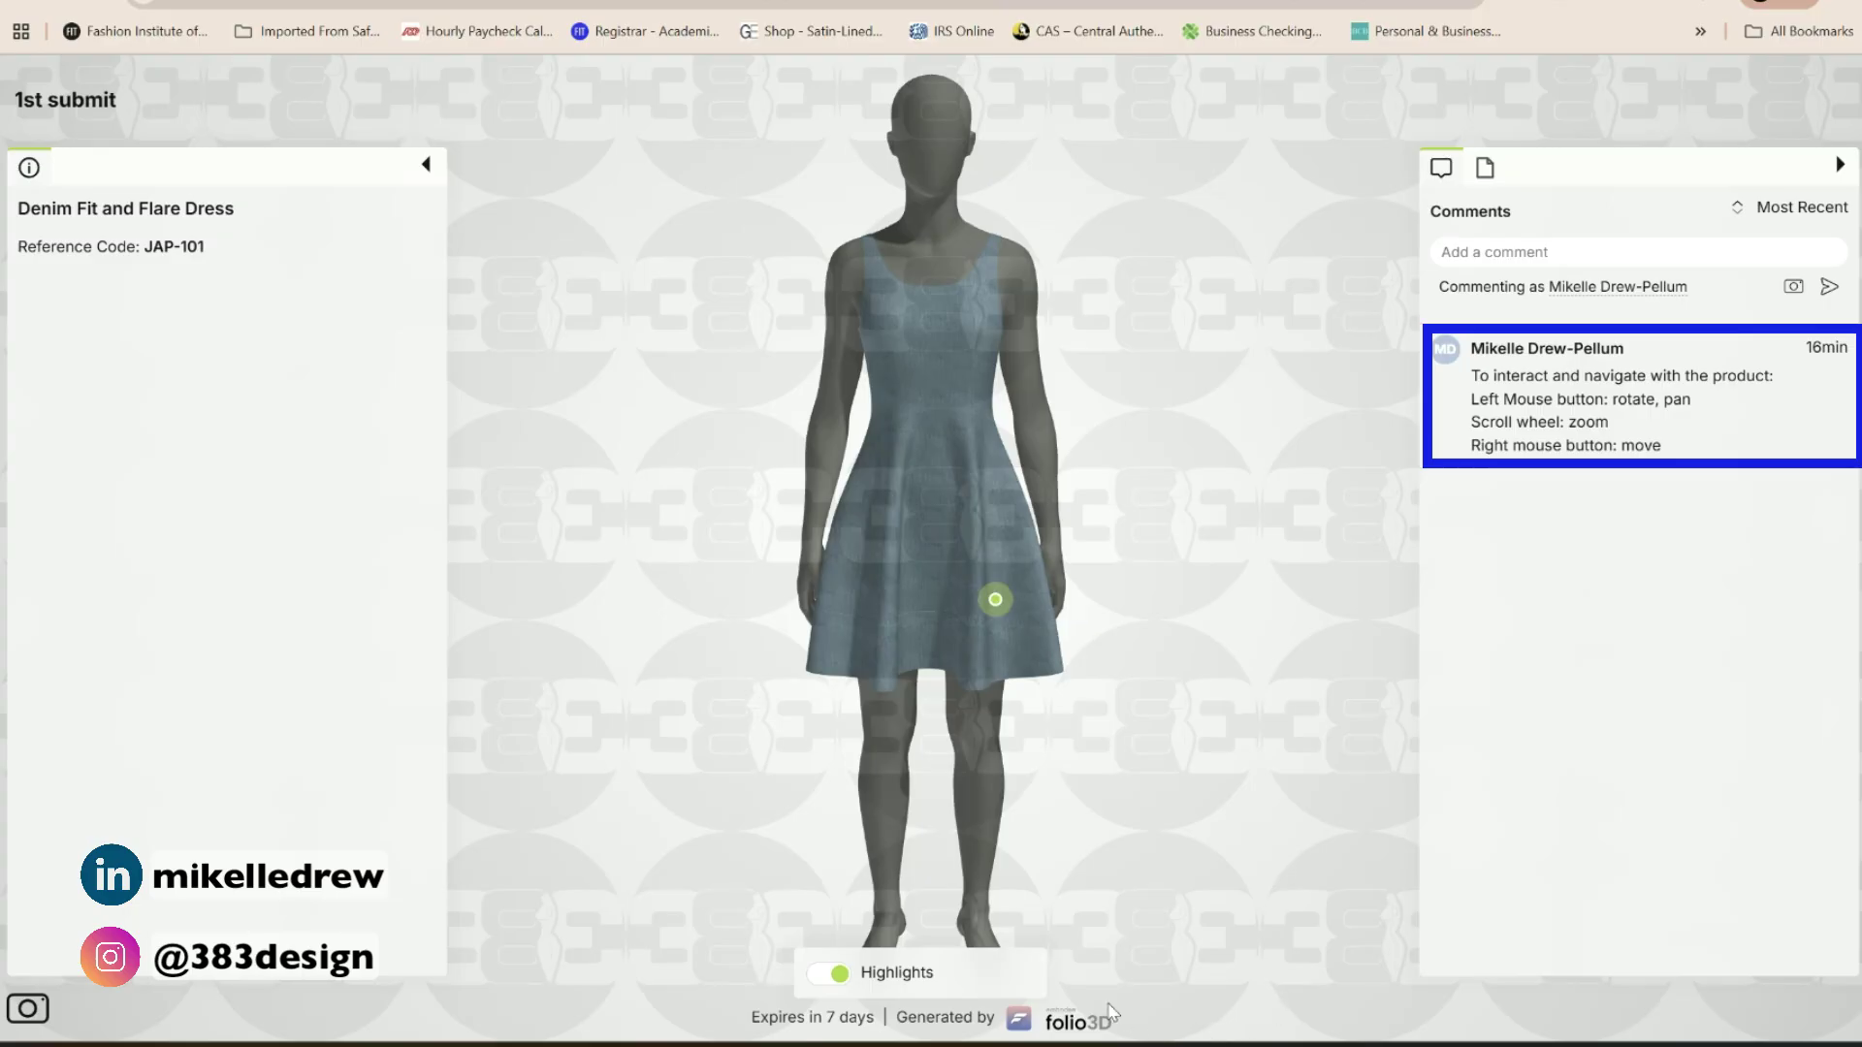
# Post a strap-width review comment with a screenshot annotated by a red line along the strap.
pyautogui.click(1520, 254)
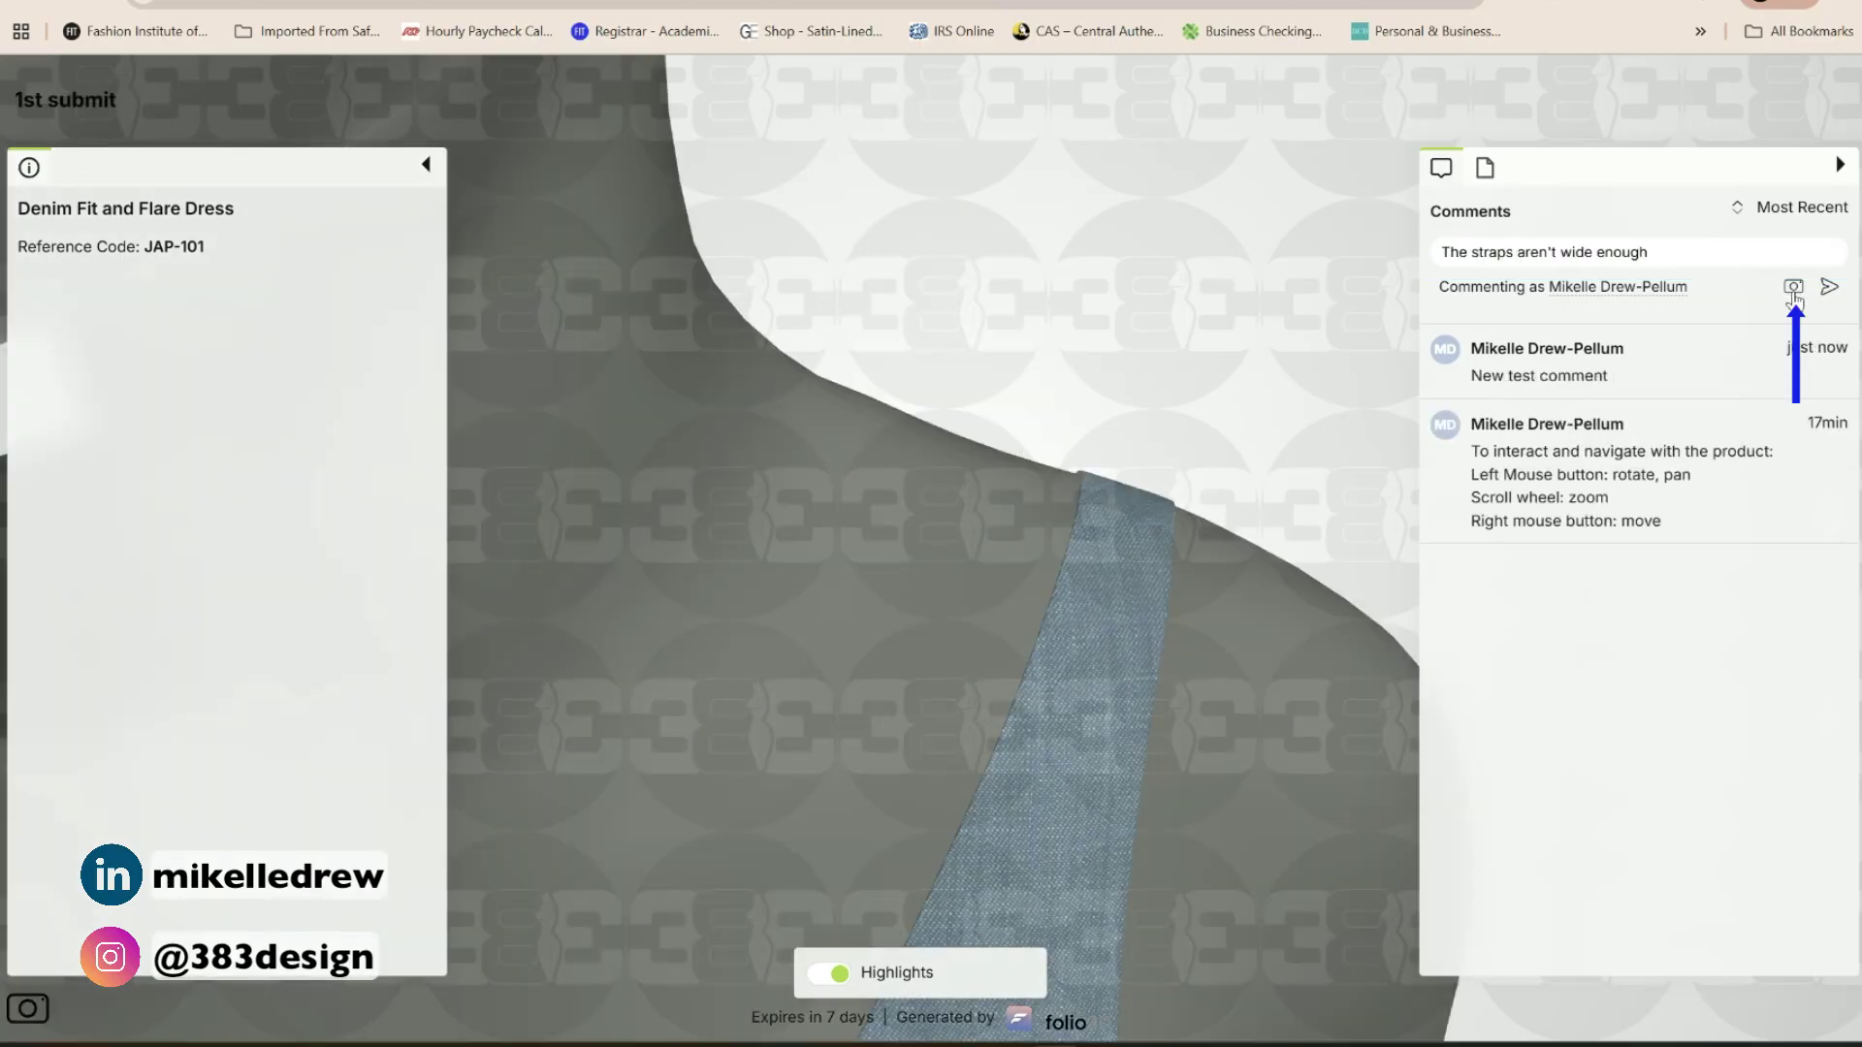
pyautogui.click(1793, 287)
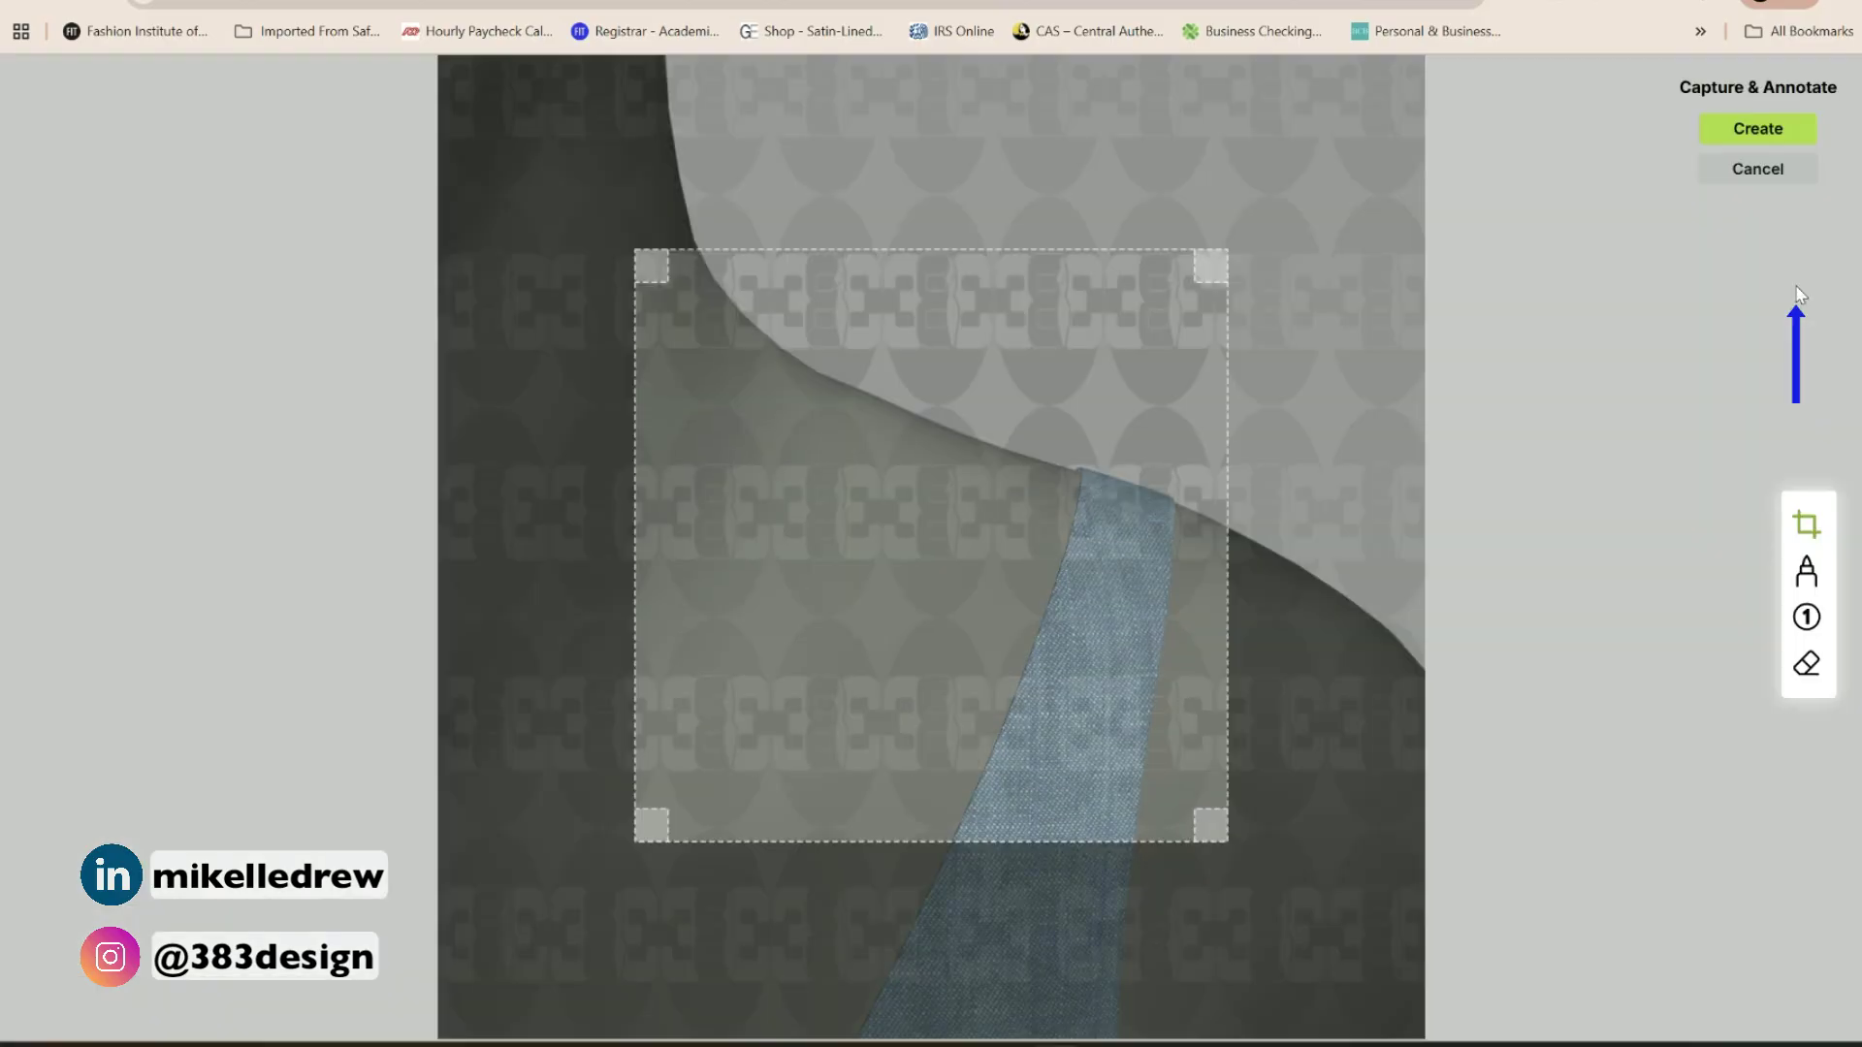
pyautogui.moveTo(1082, 470); pyautogui.dragTo(1028, 621)
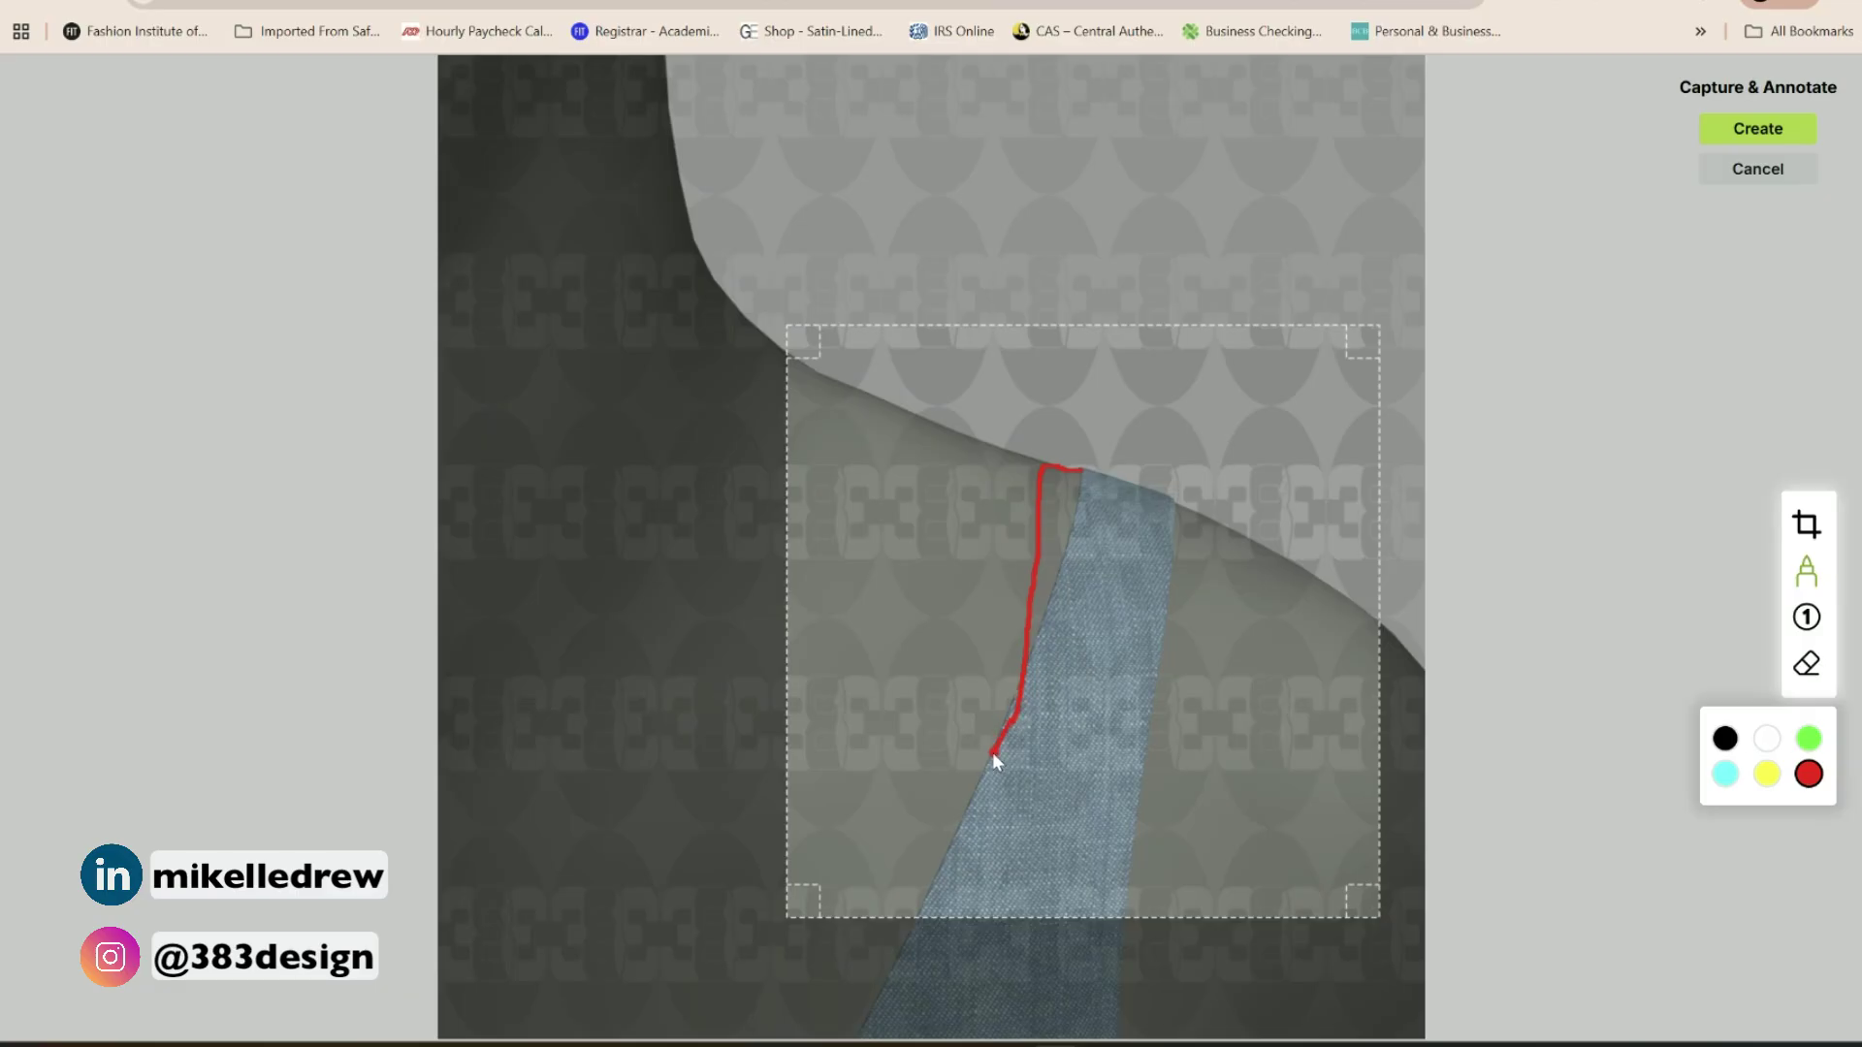
pyautogui.click(1767, 125)
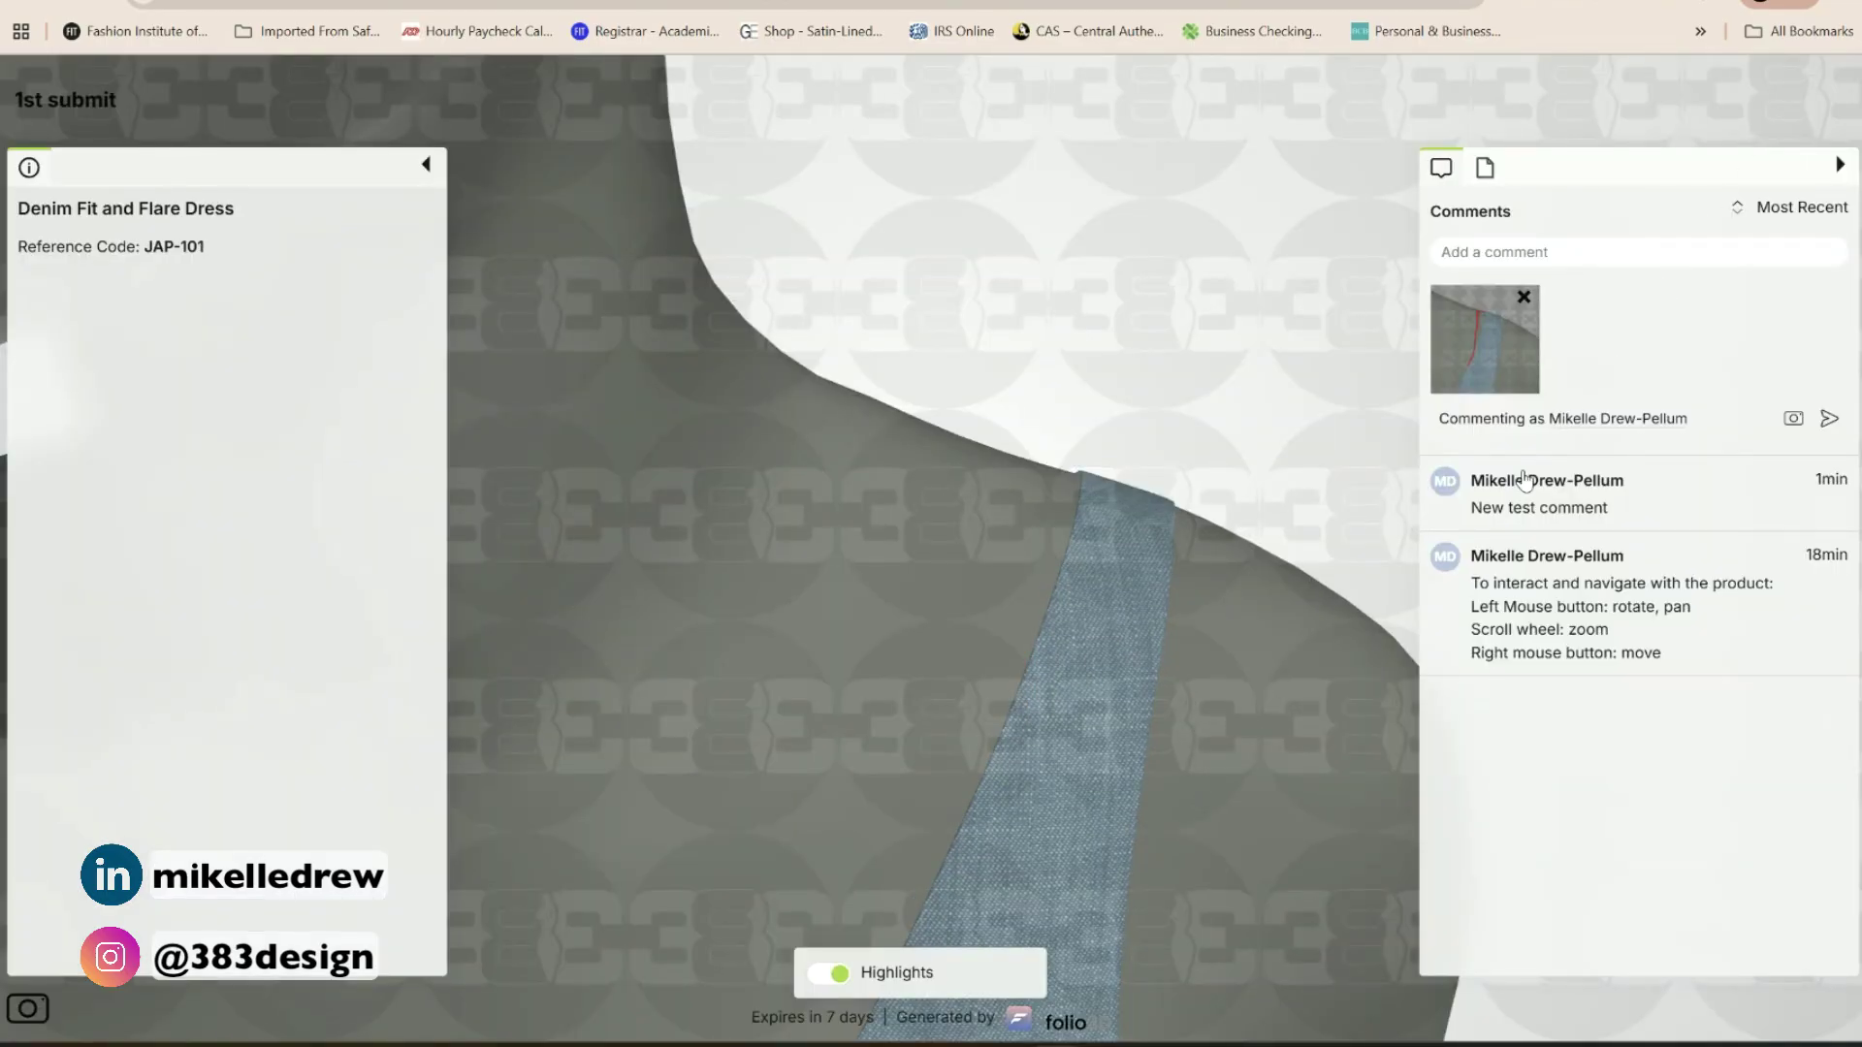
pyautogui.click(1830, 419)
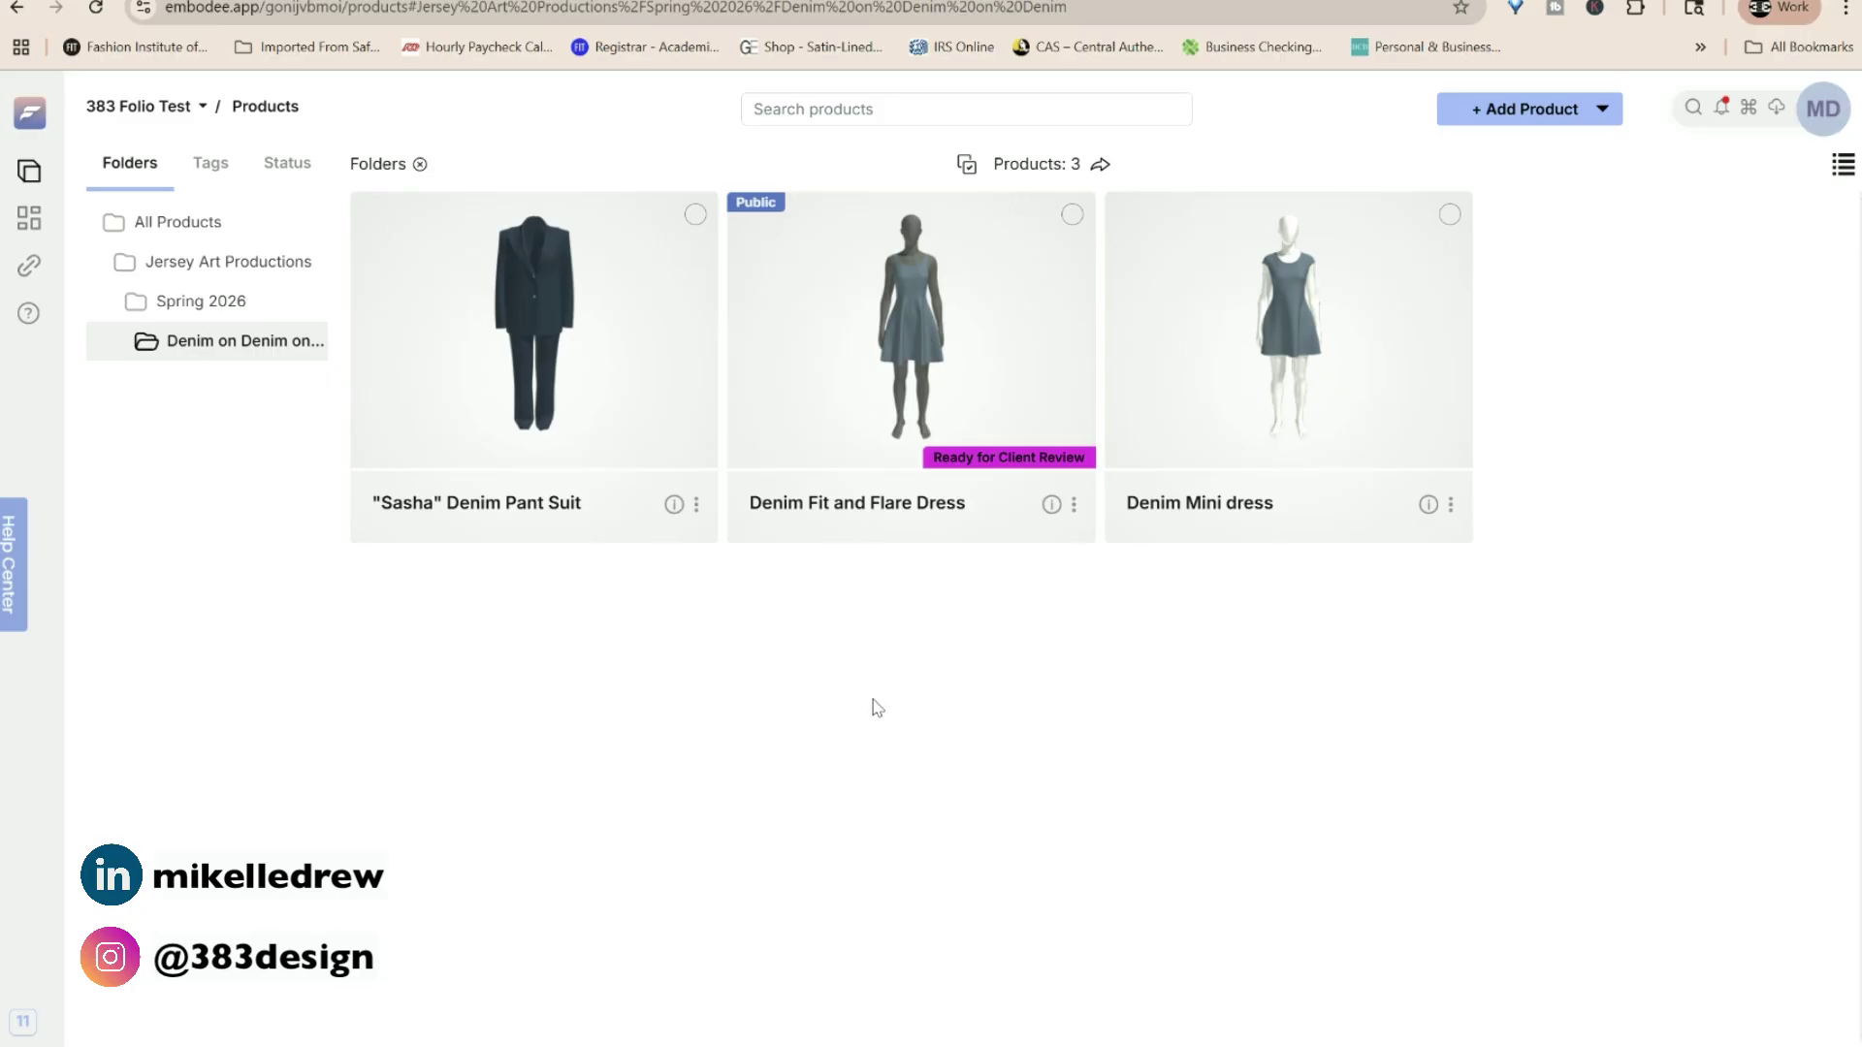
# Tag all three folder products with a new Spring 2026 tag and set them Ready for Client Review.
pyautogui.click(967, 165)
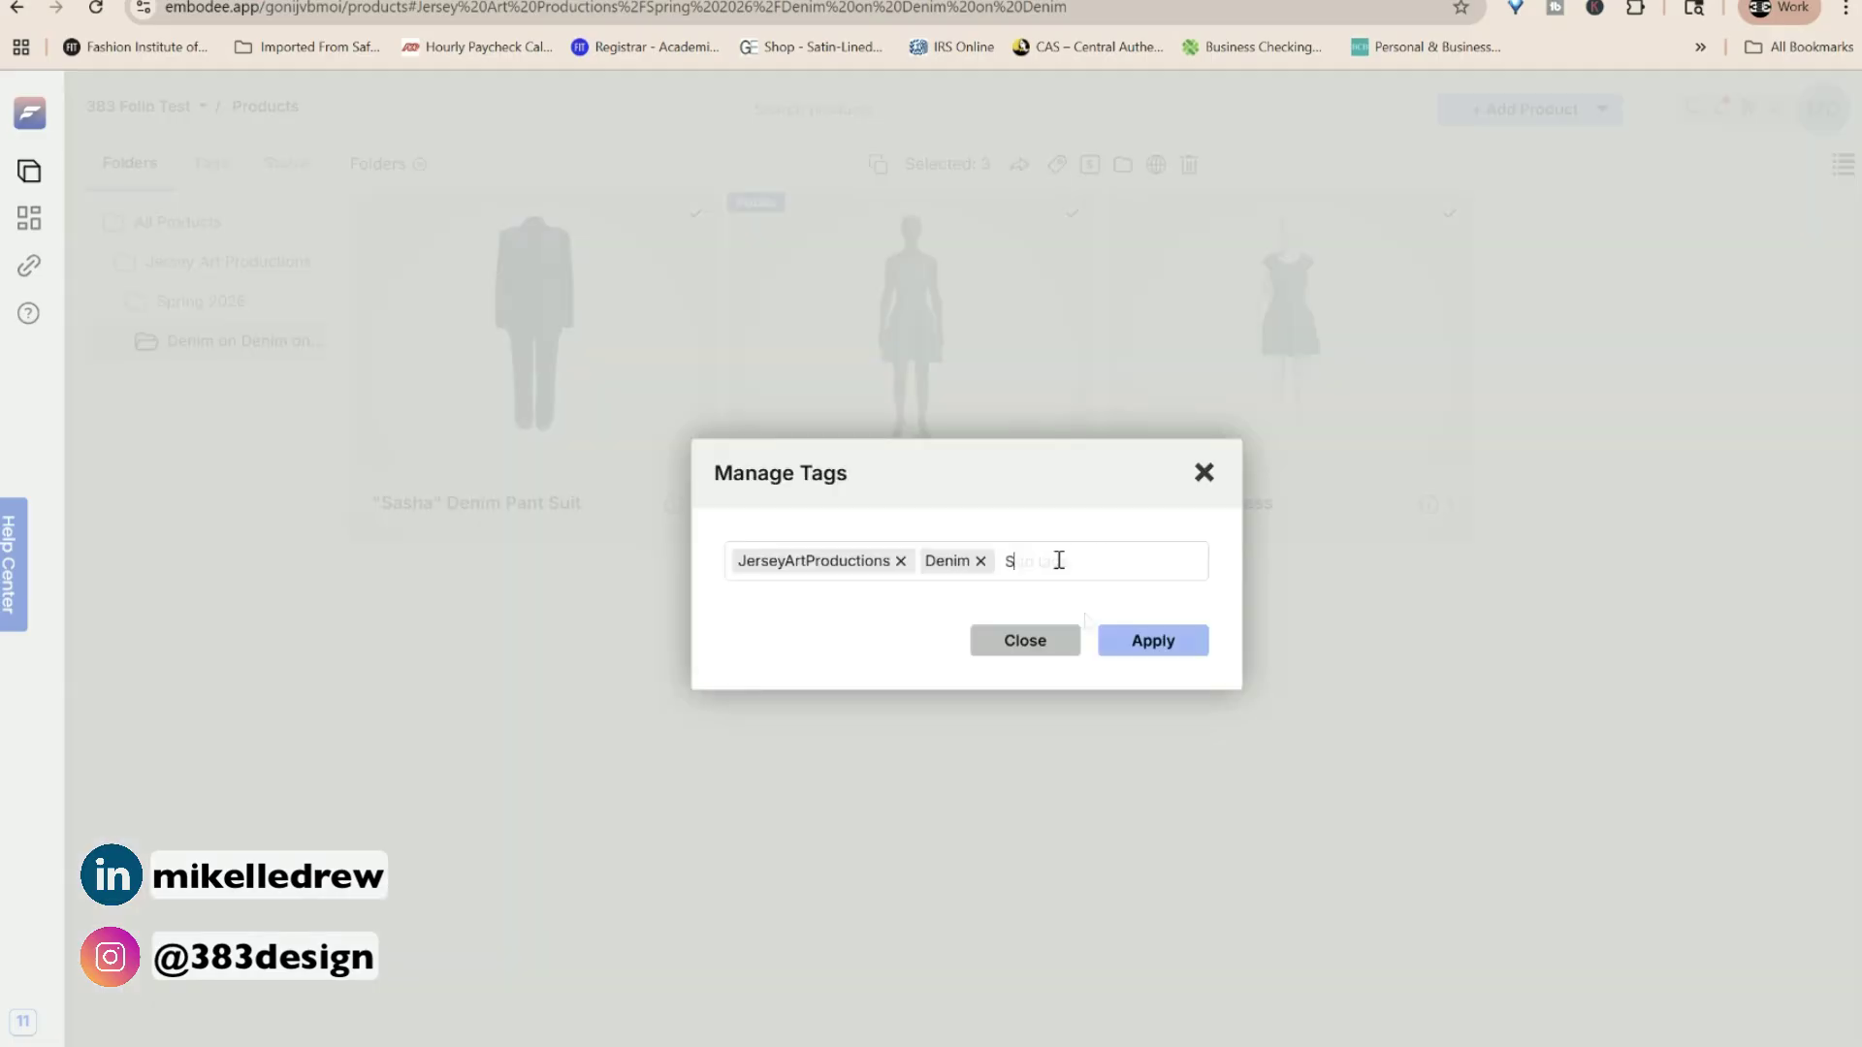
pyautogui.write('2026')
pyautogui.click(1042, 197)
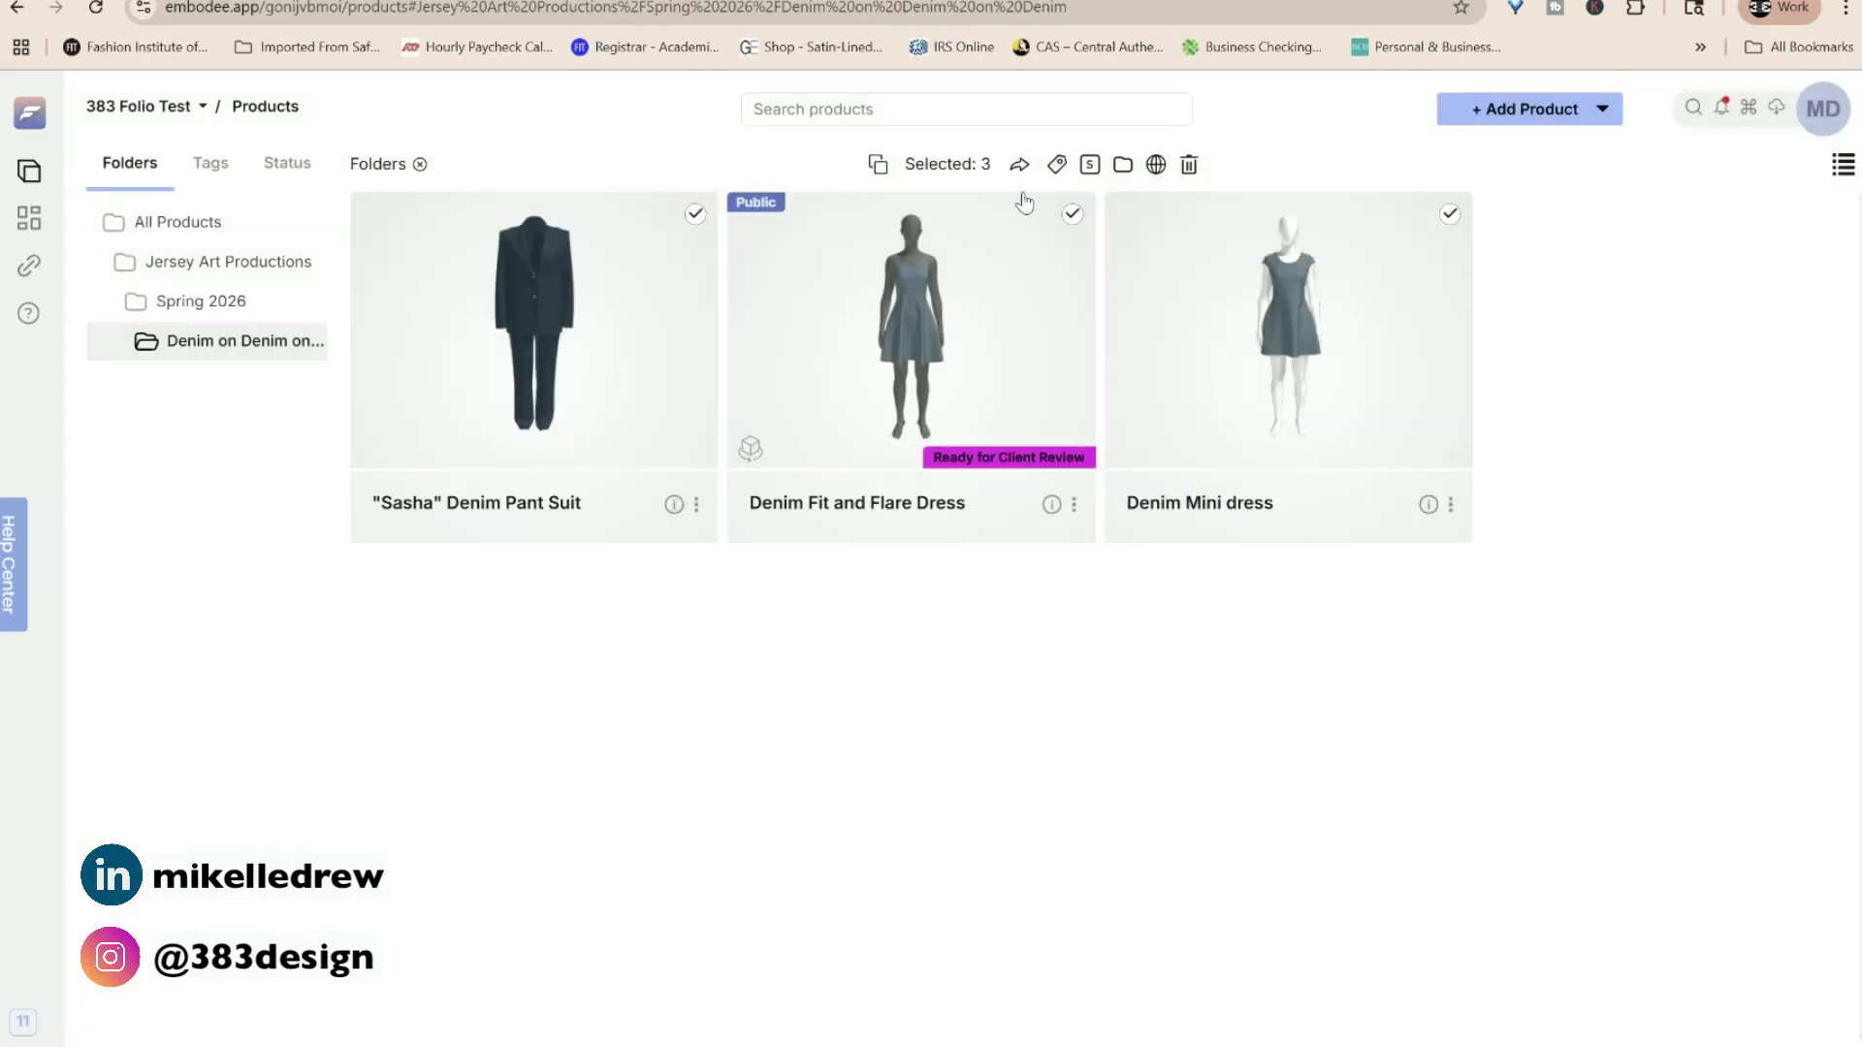
pyautogui.click(1089, 165)
pyautogui.click(907, 557)
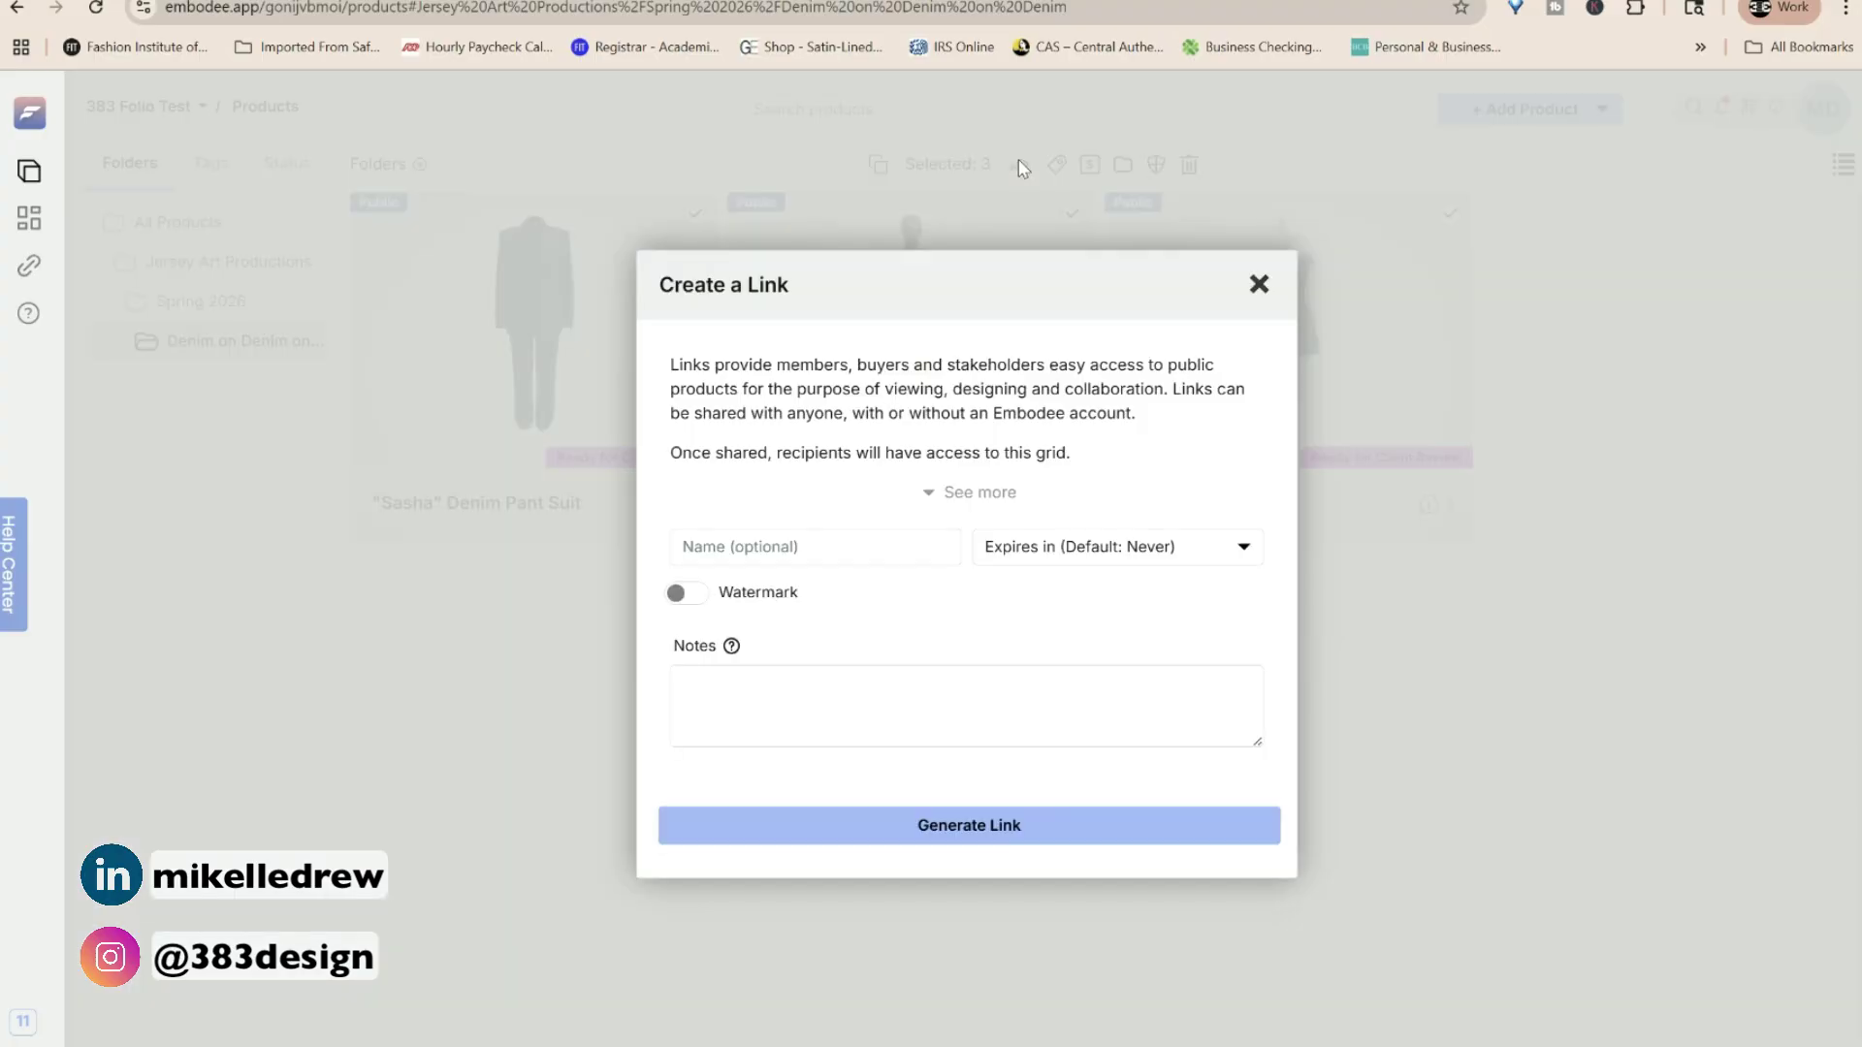
# Generate the product grid share link with 1-week expiry, watermark, and pasted review notes.
pyautogui.click(1049, 646)
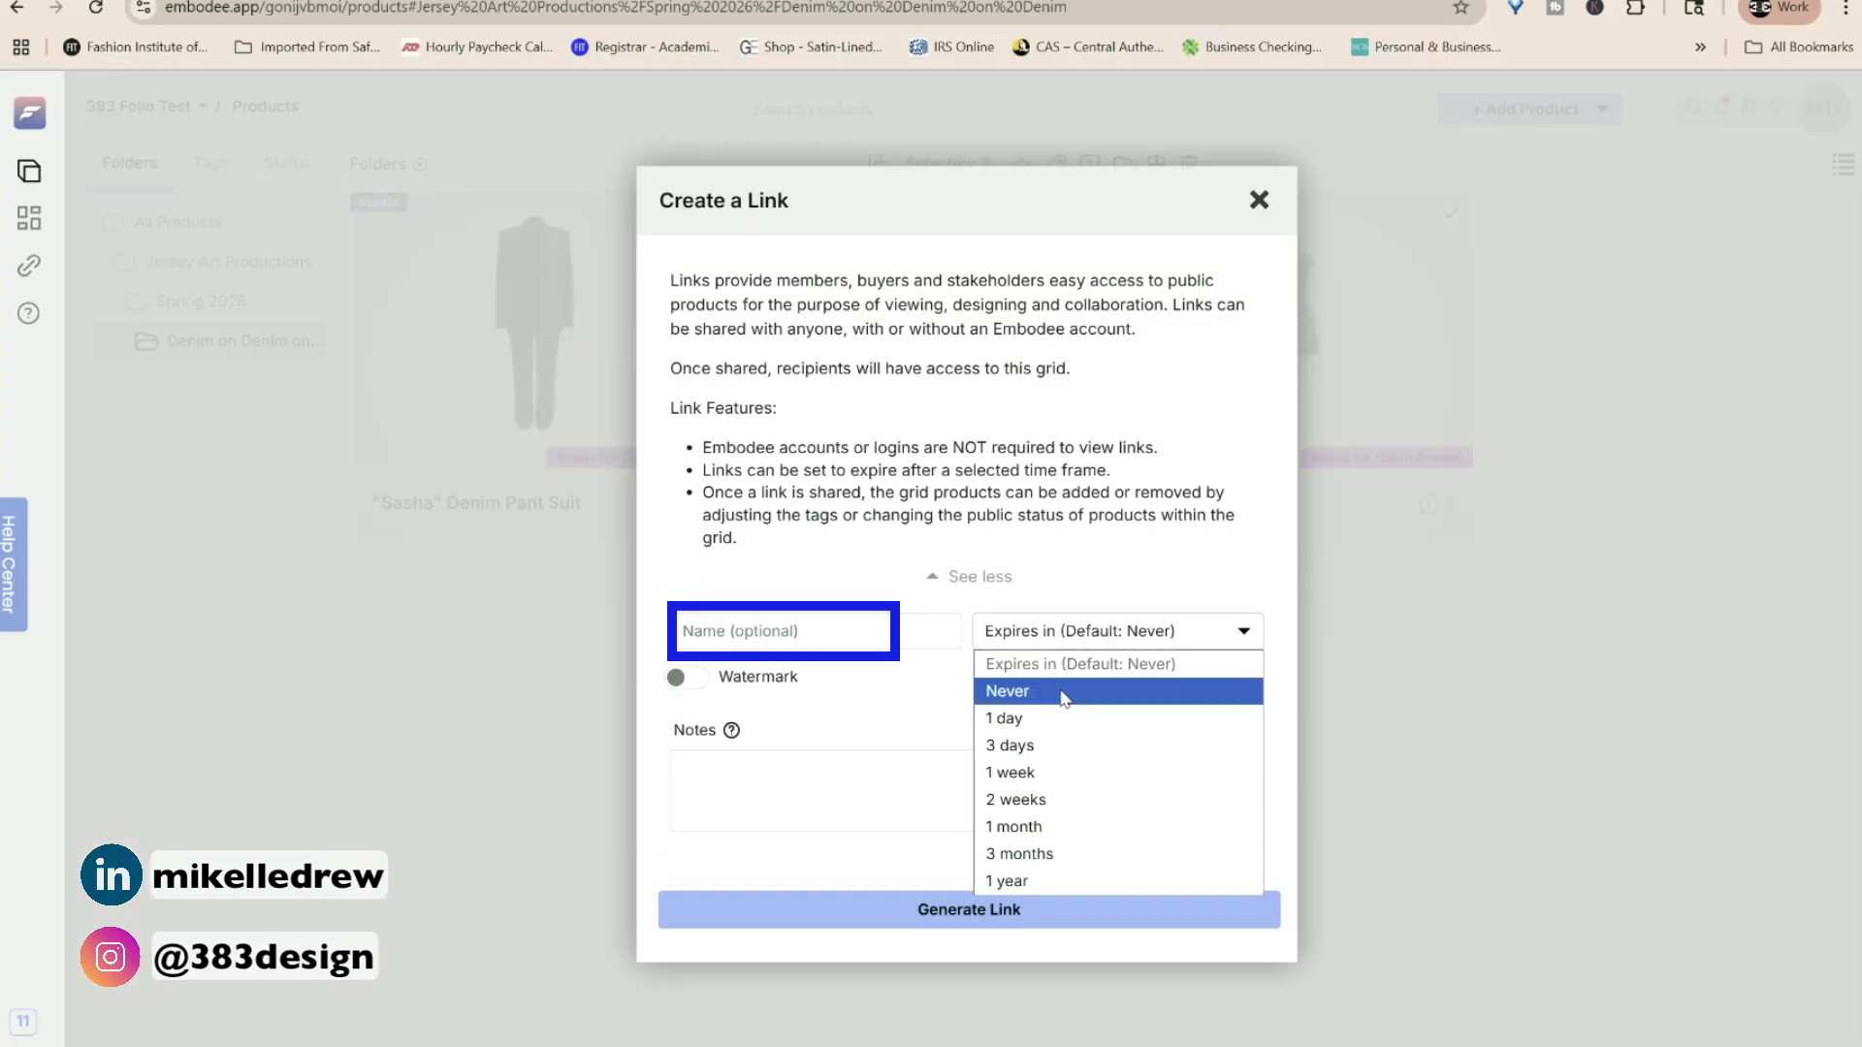
pyautogui.click(1060, 771)
pyautogui.click(681, 677)
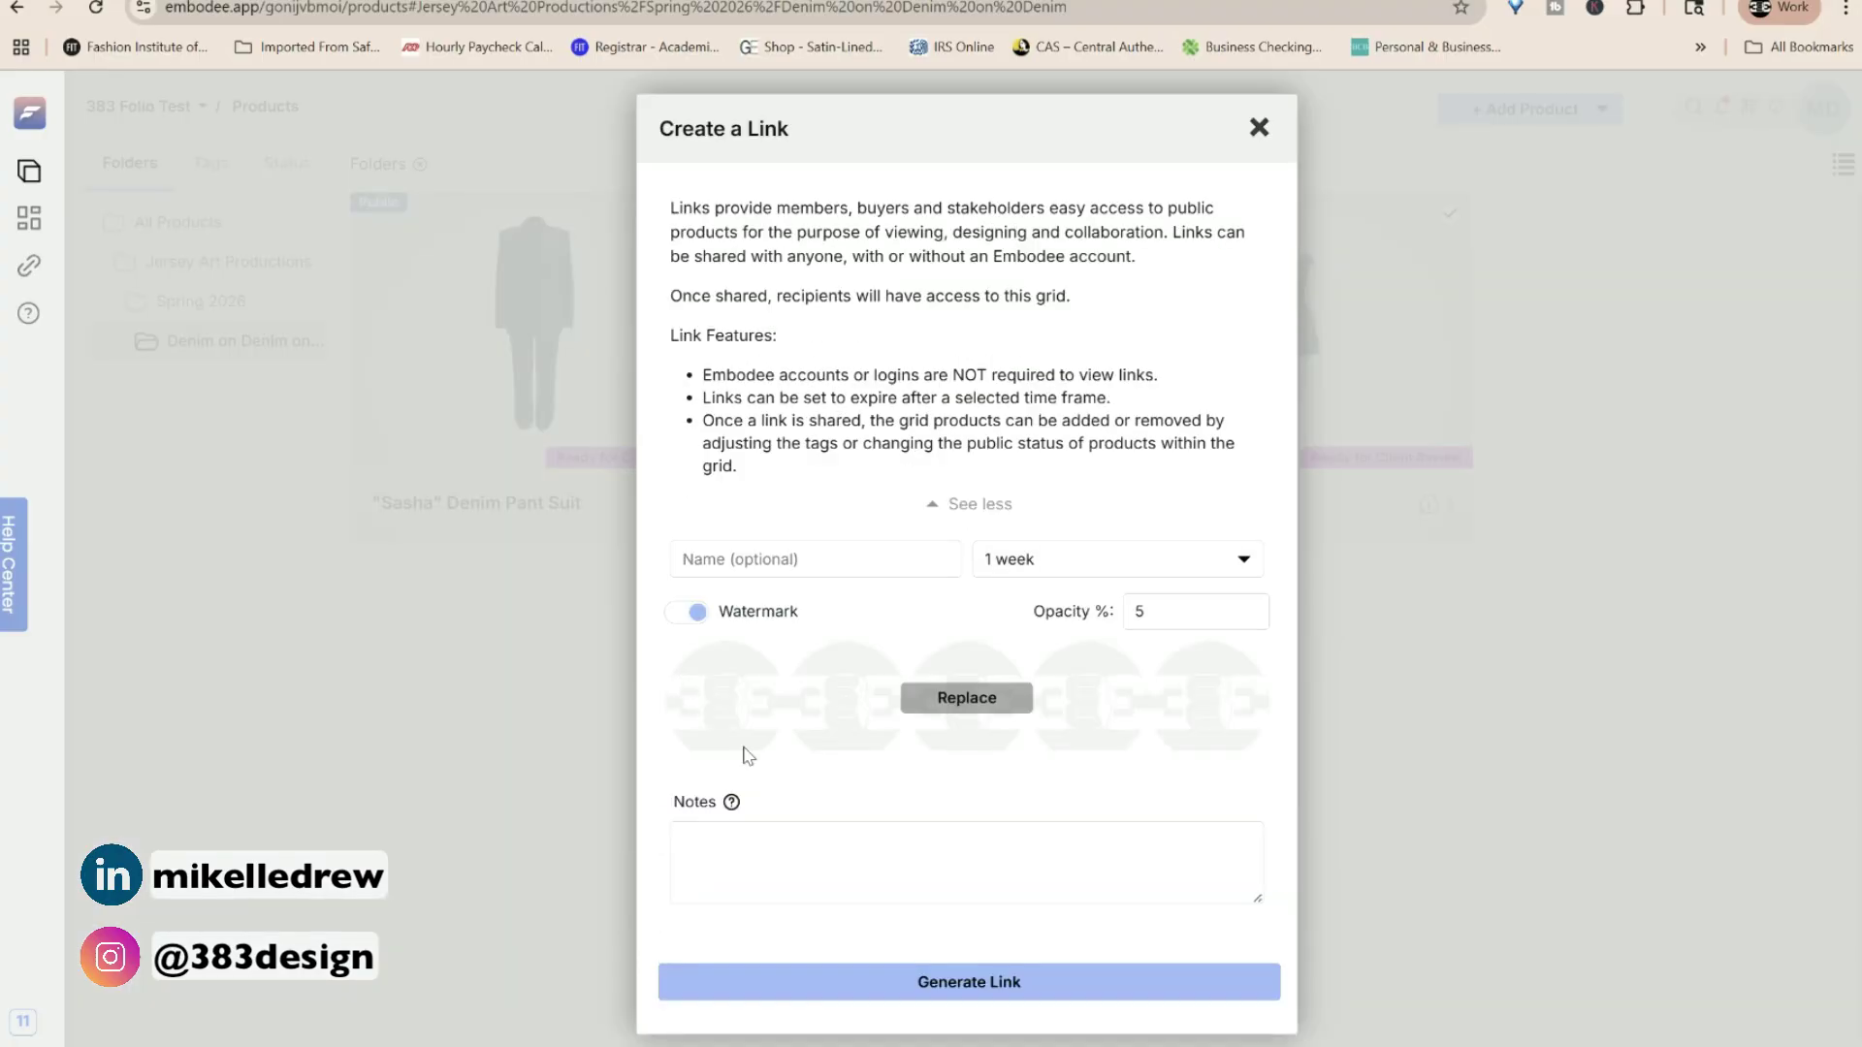
pyautogui.click(832, 843)
pyautogui.write('navigation Left mouse button: rotate and pan Scroll wheel: zoom Right mouse button: move')
pyautogui.click(970, 981)
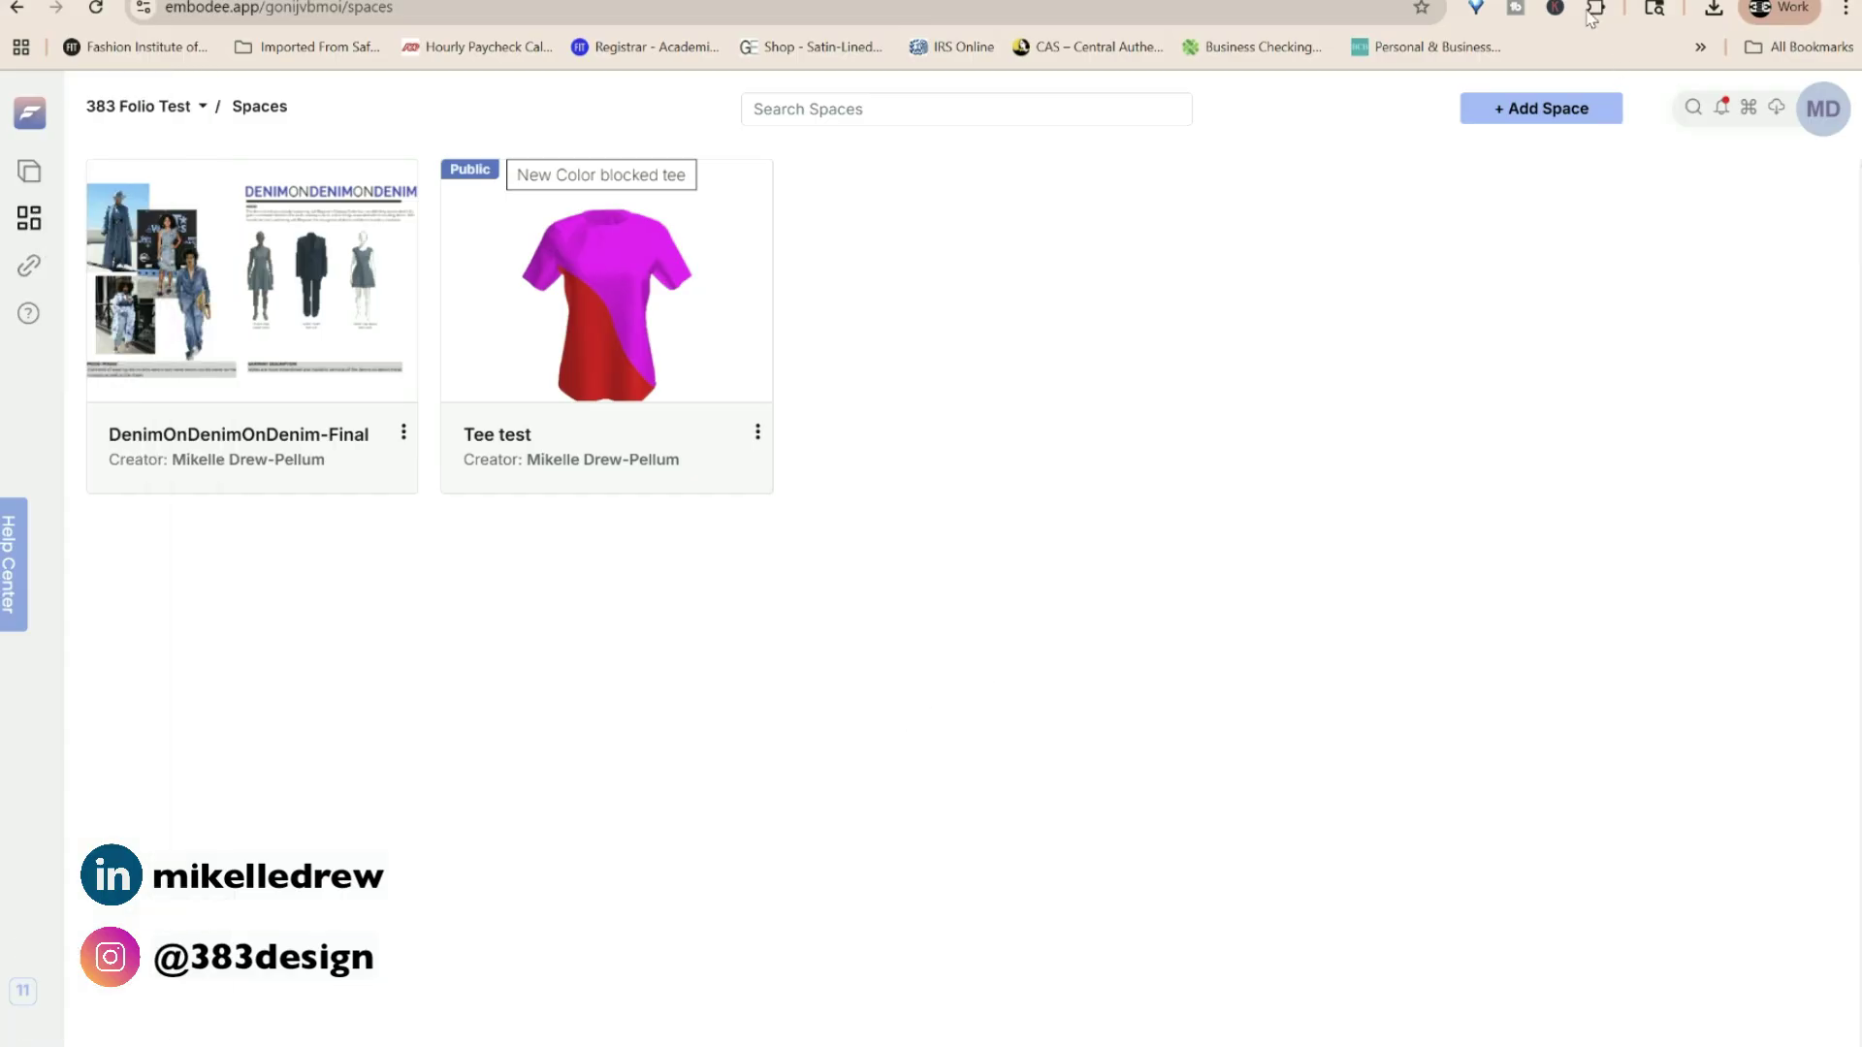
# Create a new space from the Style Showcase template and switch it to edit mode.
pyautogui.click(1545, 113)
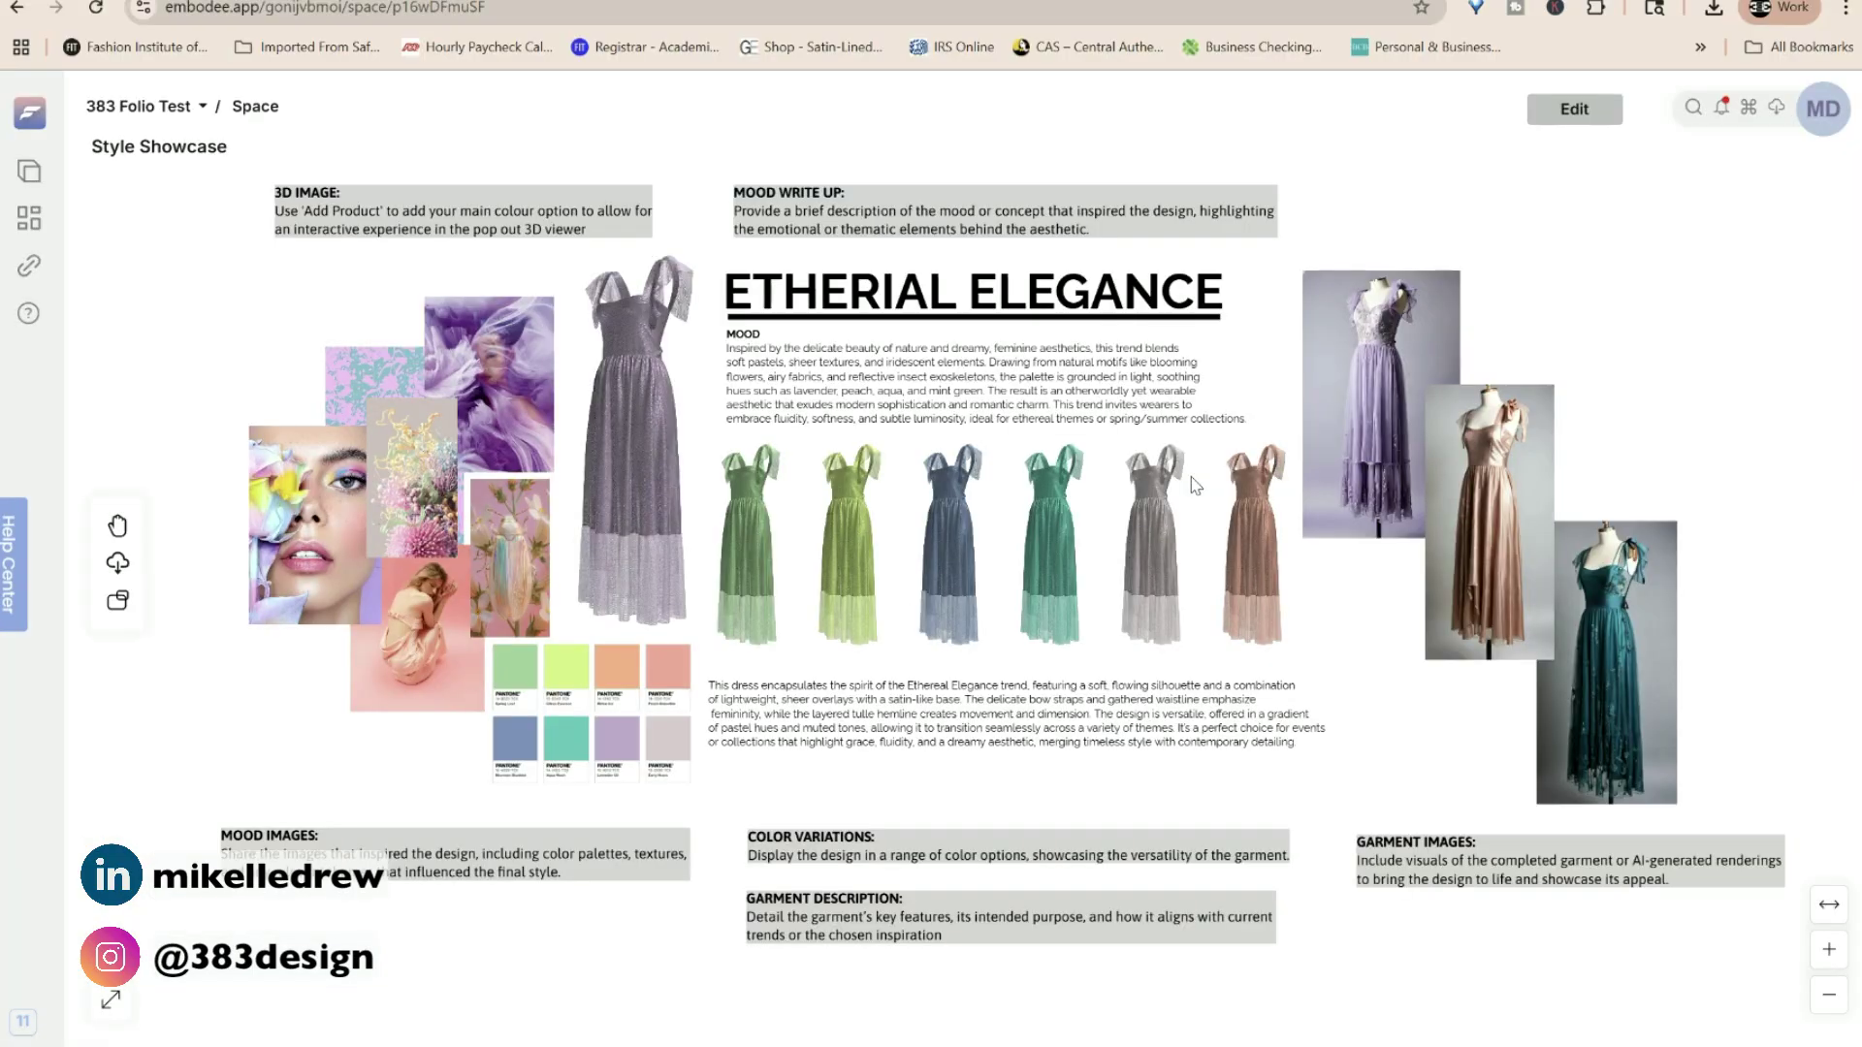
pyautogui.click(1574, 110)
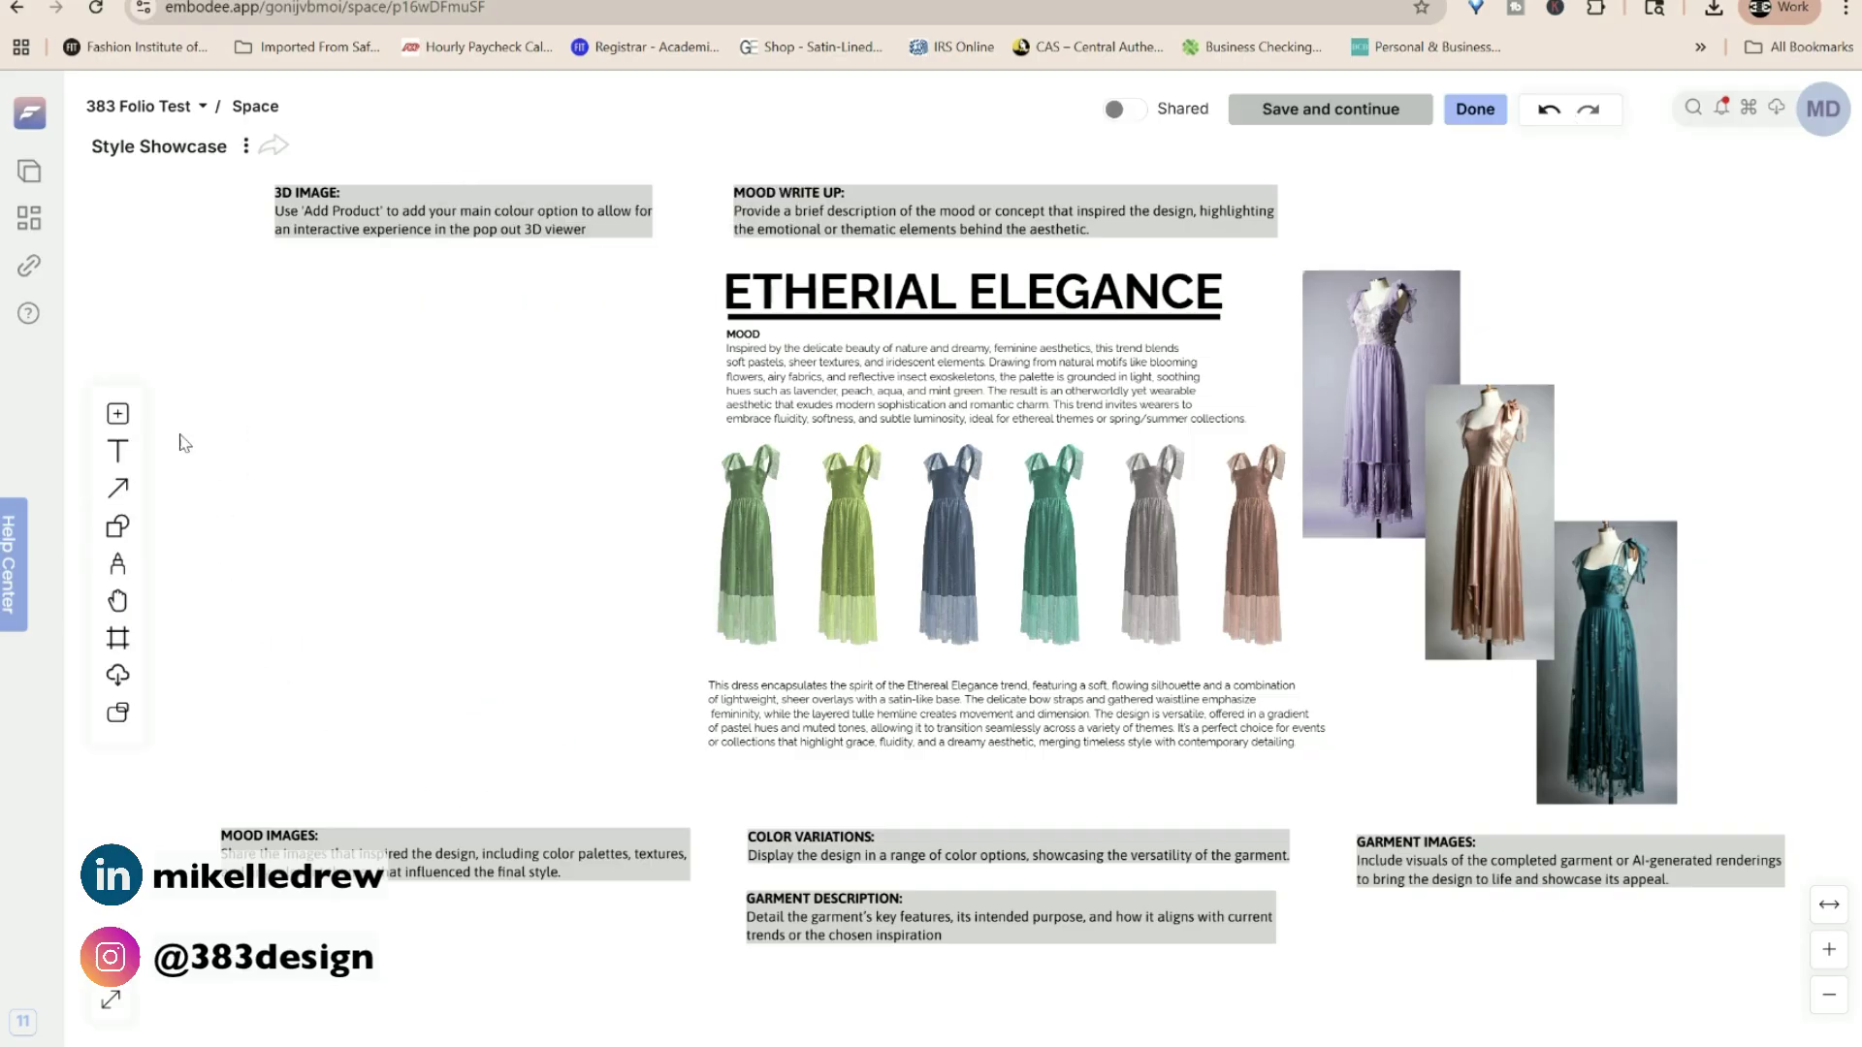
pyautogui.click(118, 413)
# Upload three denim mood images from the computer, move them left, and shrink the jeans photo.
pyautogui.click(166, 396)
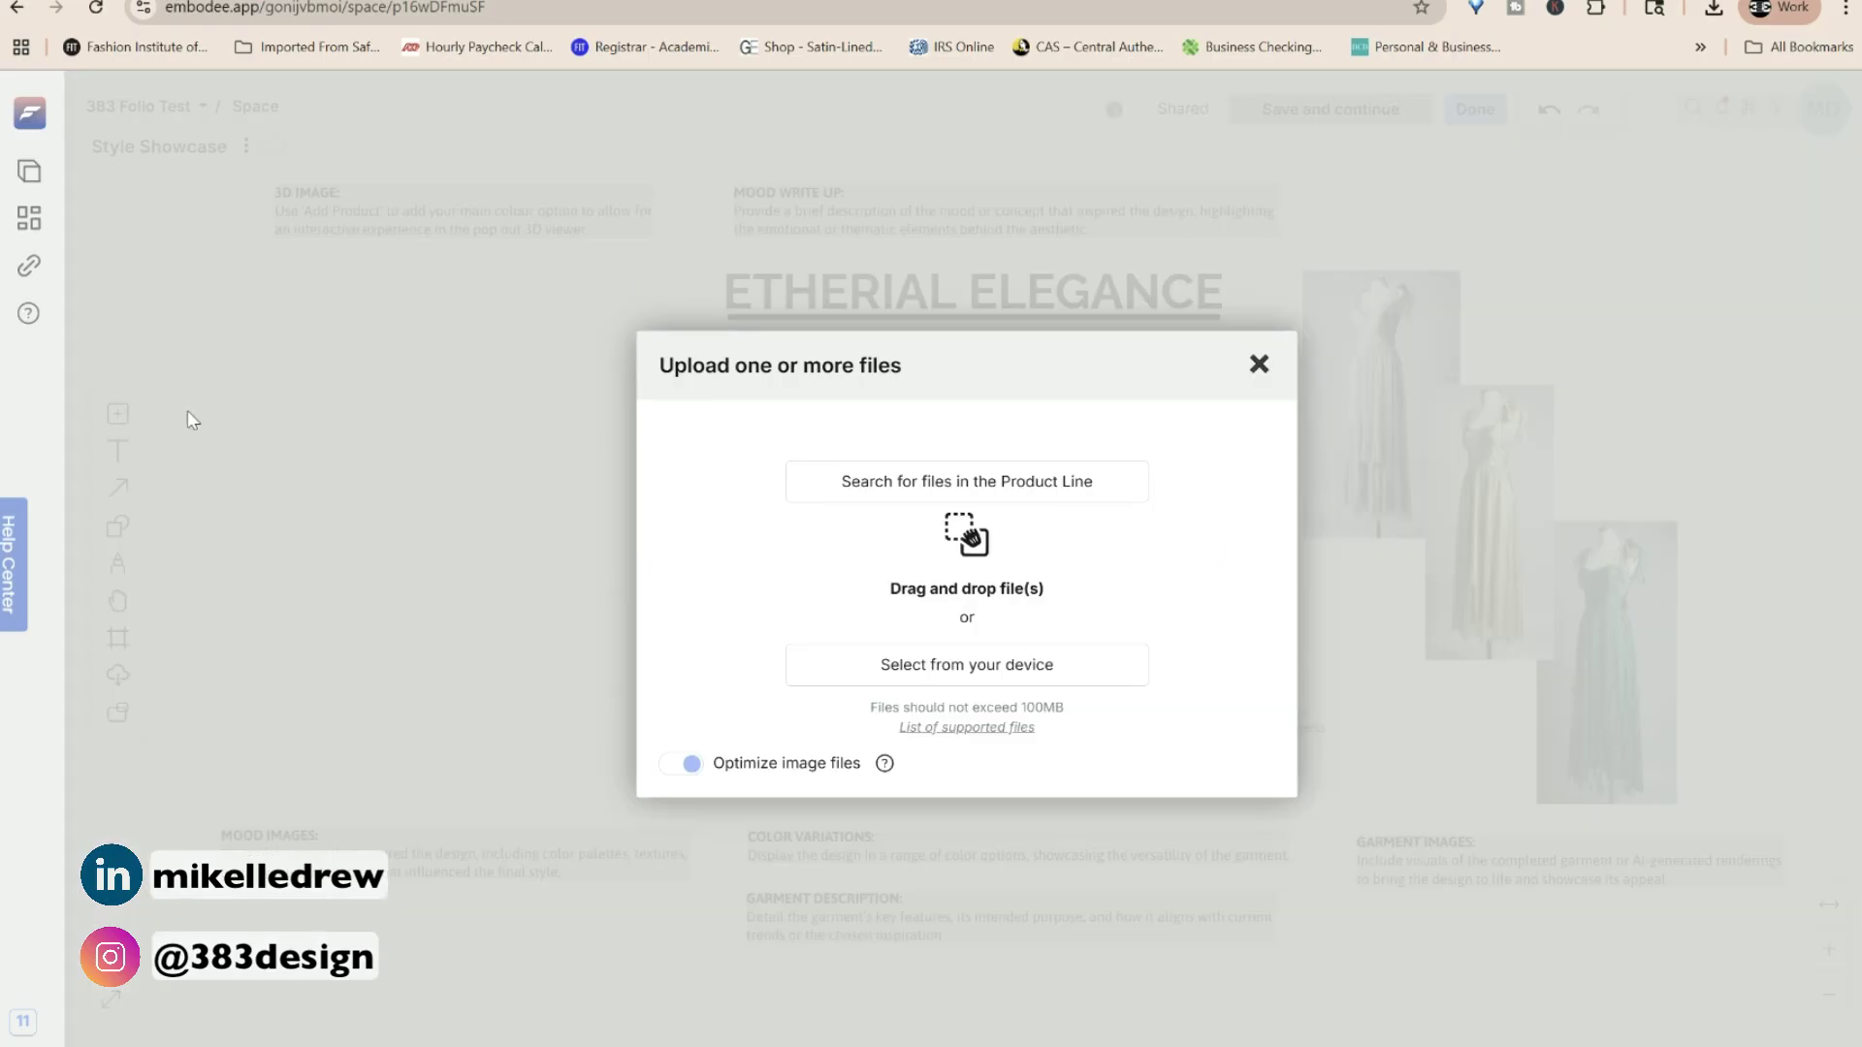
pyautogui.click(950, 666)
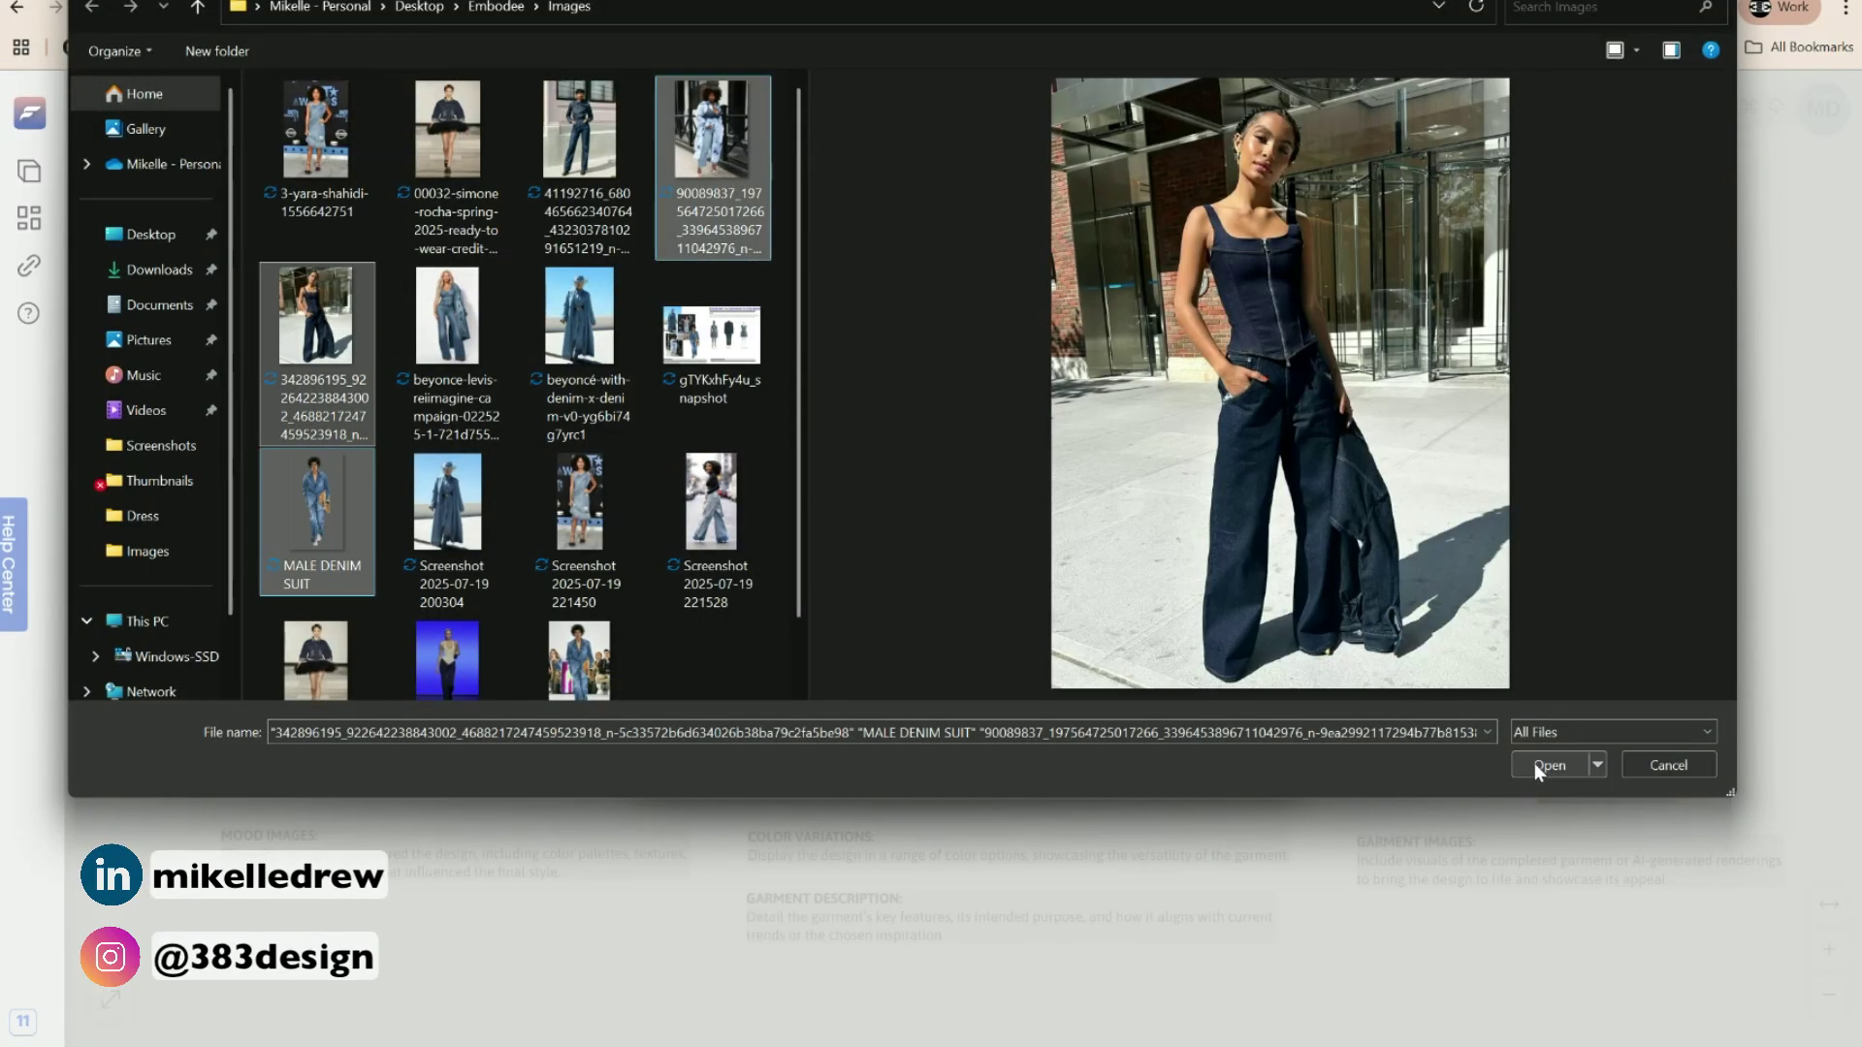
pyautogui.click(1534, 764)
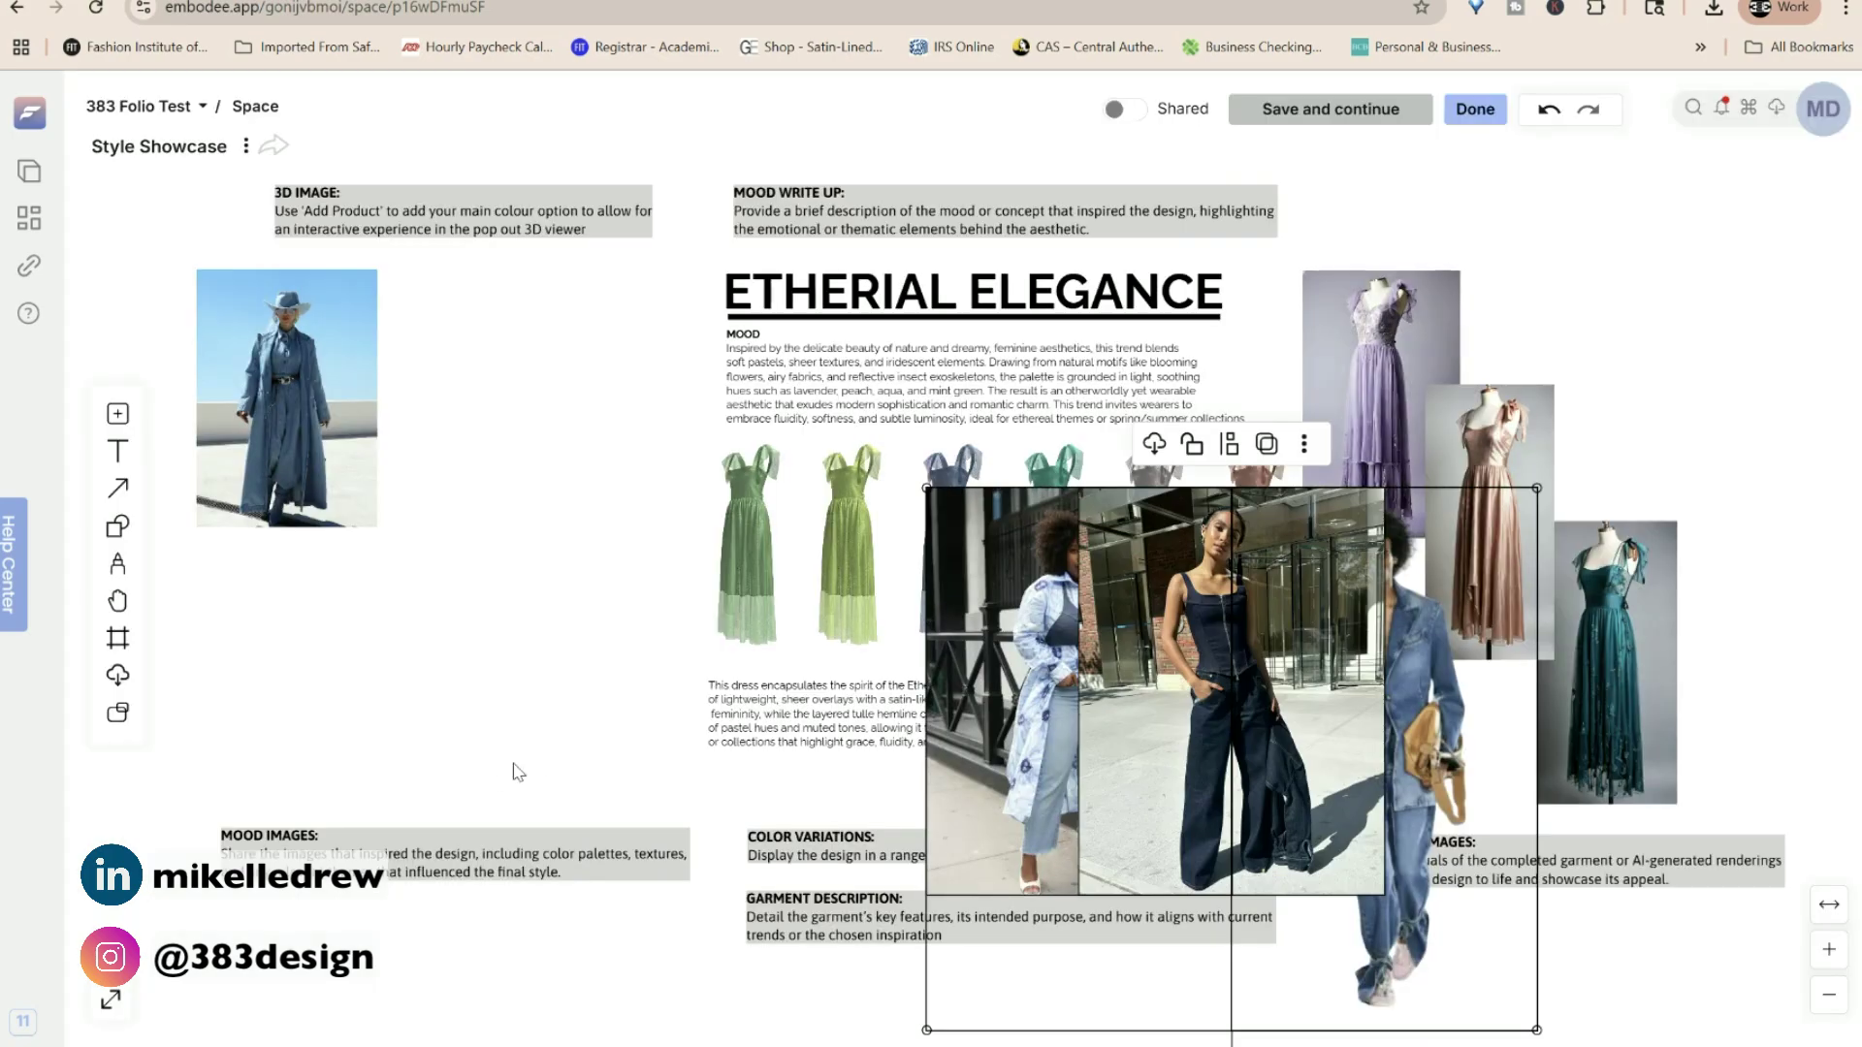
pyautogui.moveTo(1154, 762); pyautogui.dragTo(406, 560)
pyautogui.click(659, 638)
pyautogui.moveTo(635, 740); pyautogui.dragTo(494, 552)
# Crop both sides of the denim-suit photo, then shrink it and move it left.
pyautogui.moveTo(883, 601); pyautogui.dragTo(698, 591)
pyautogui.click(795, 381)
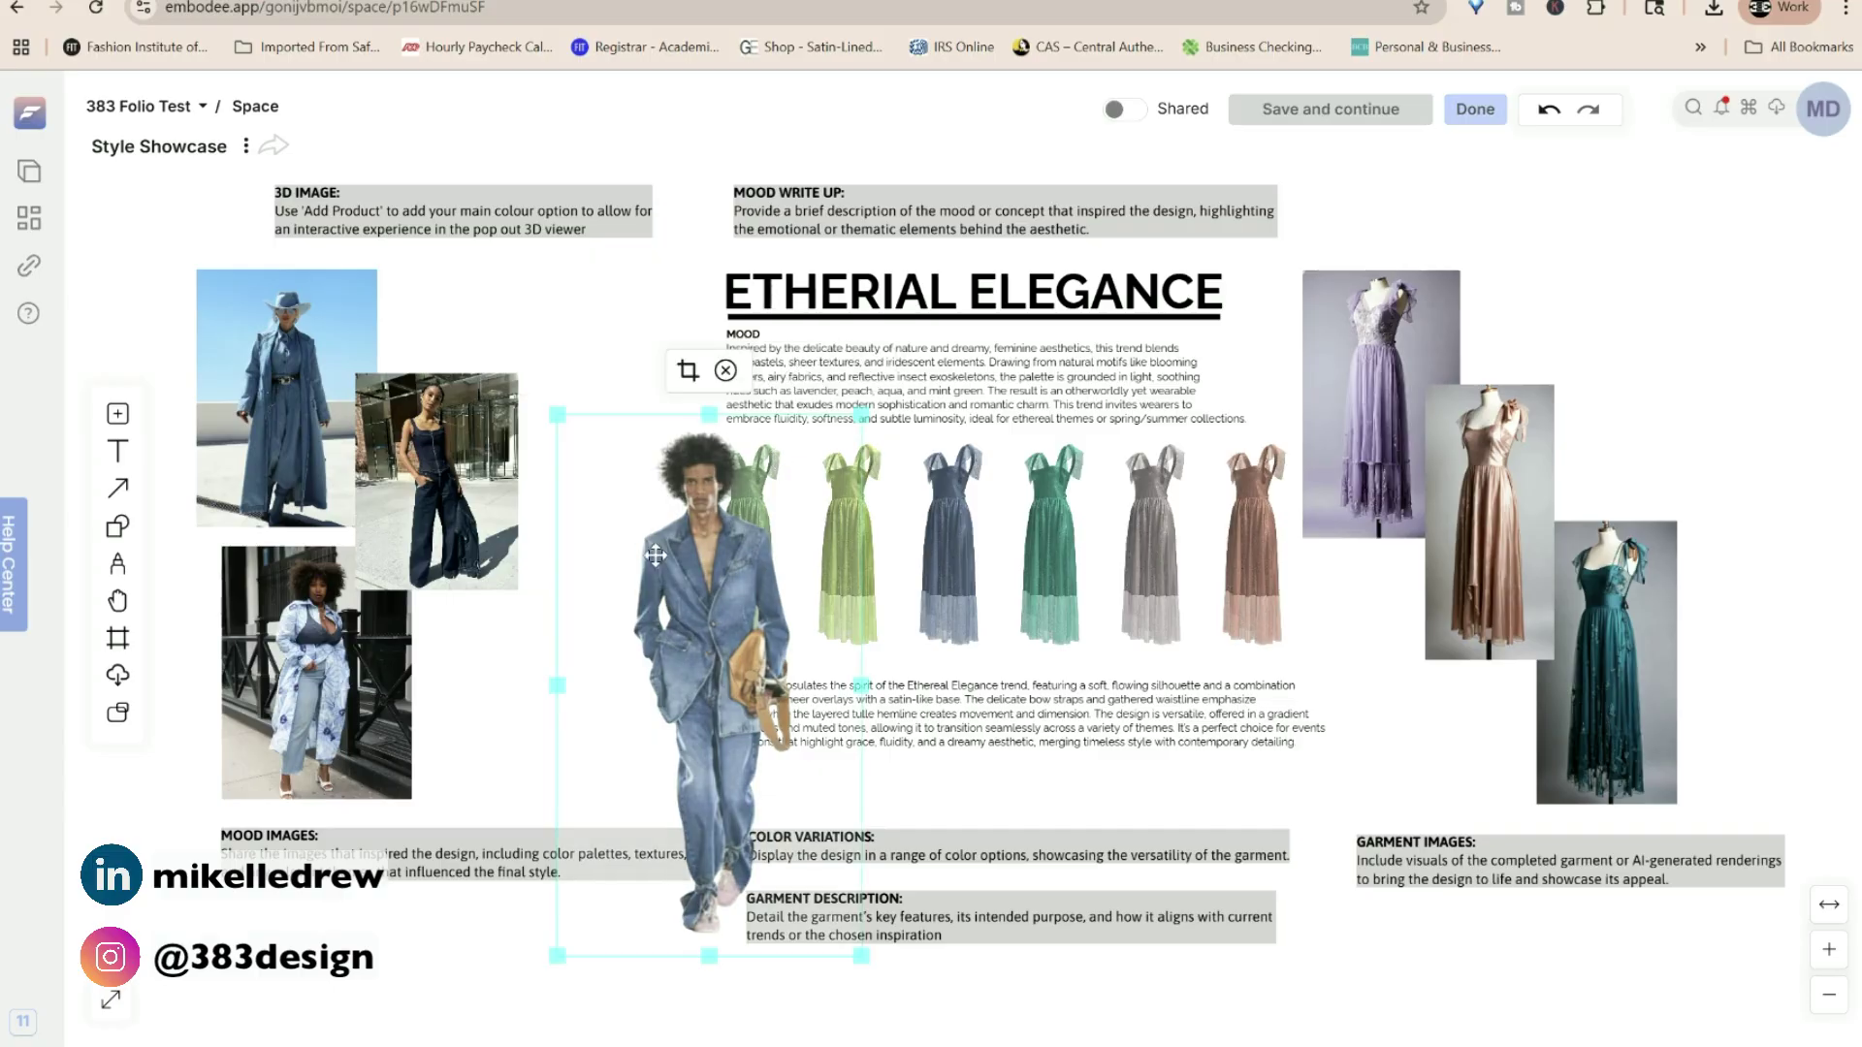
pyautogui.moveTo(557, 685); pyautogui.dragTo(611, 686)
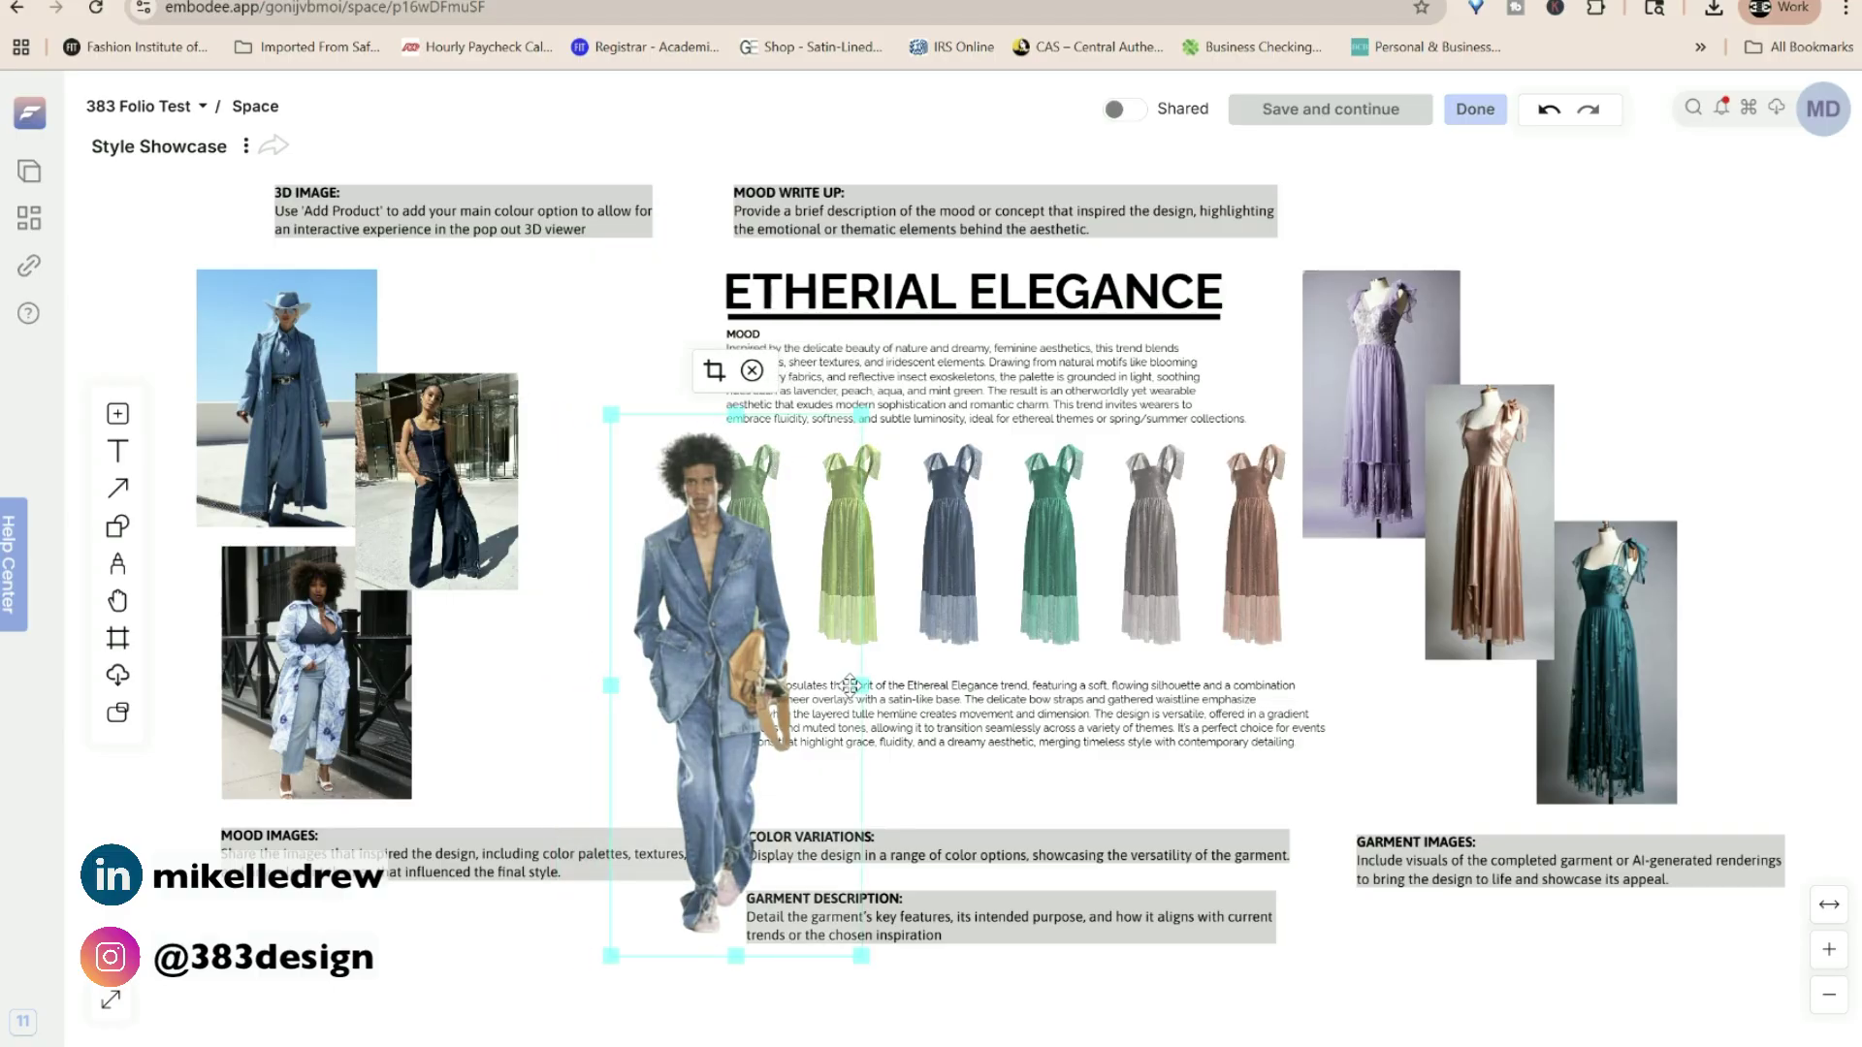
pyautogui.moveTo(861, 686); pyautogui.dragTo(807, 686)
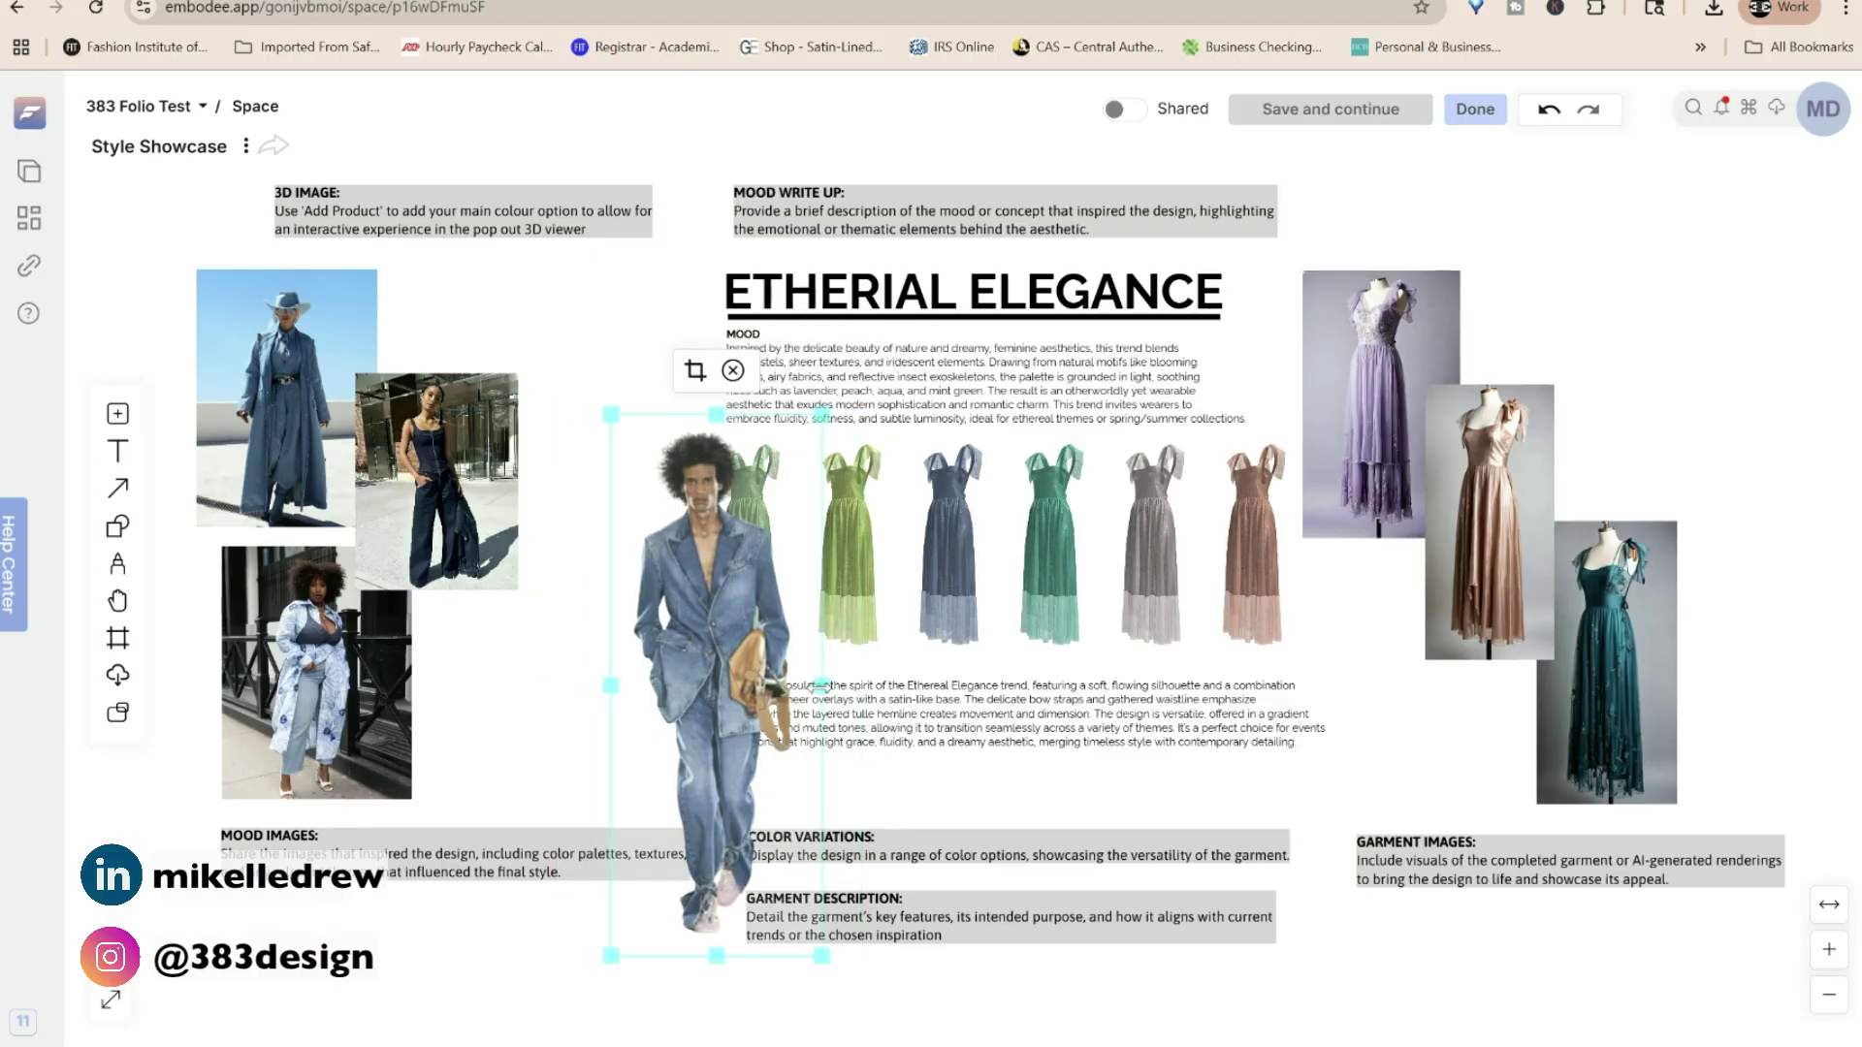
pyautogui.click(690, 374)
pyautogui.moveTo(741, 952); pyautogui.dragTo(679, 773)
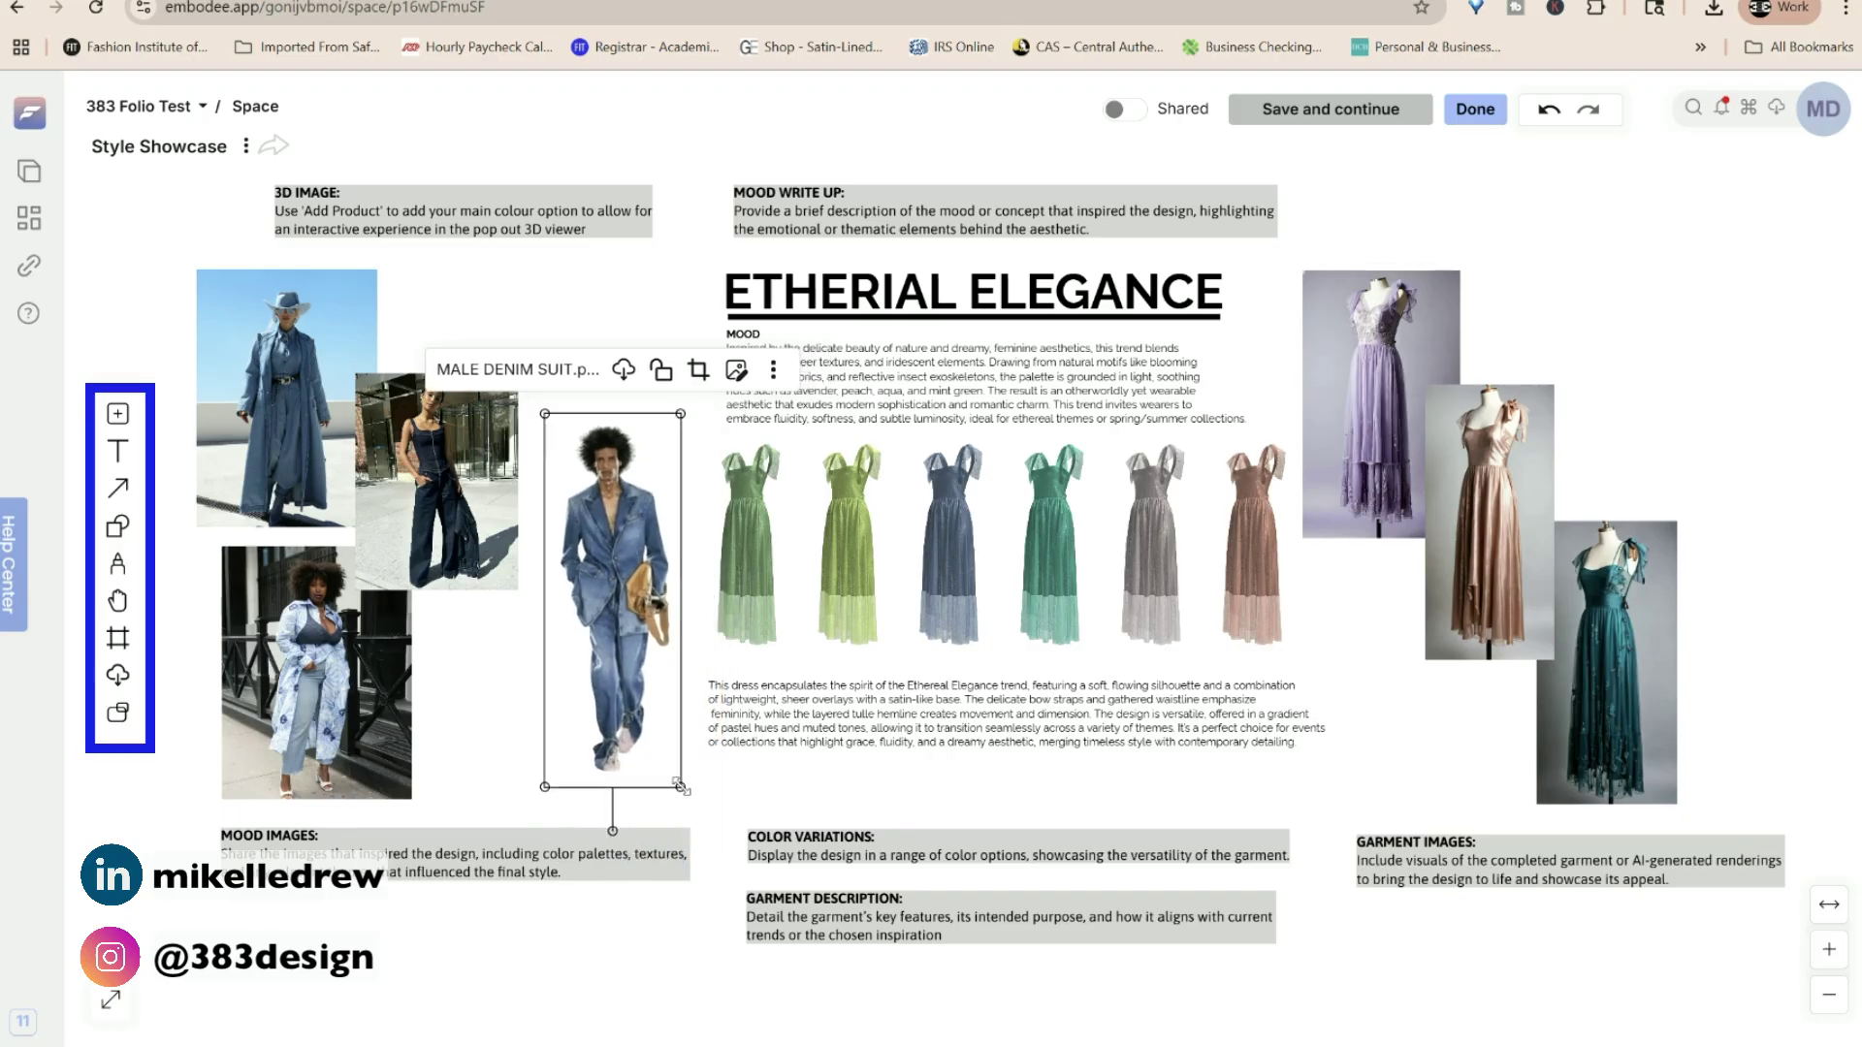
pyautogui.moveTo(628, 626); pyautogui.dragTo(569, 635)
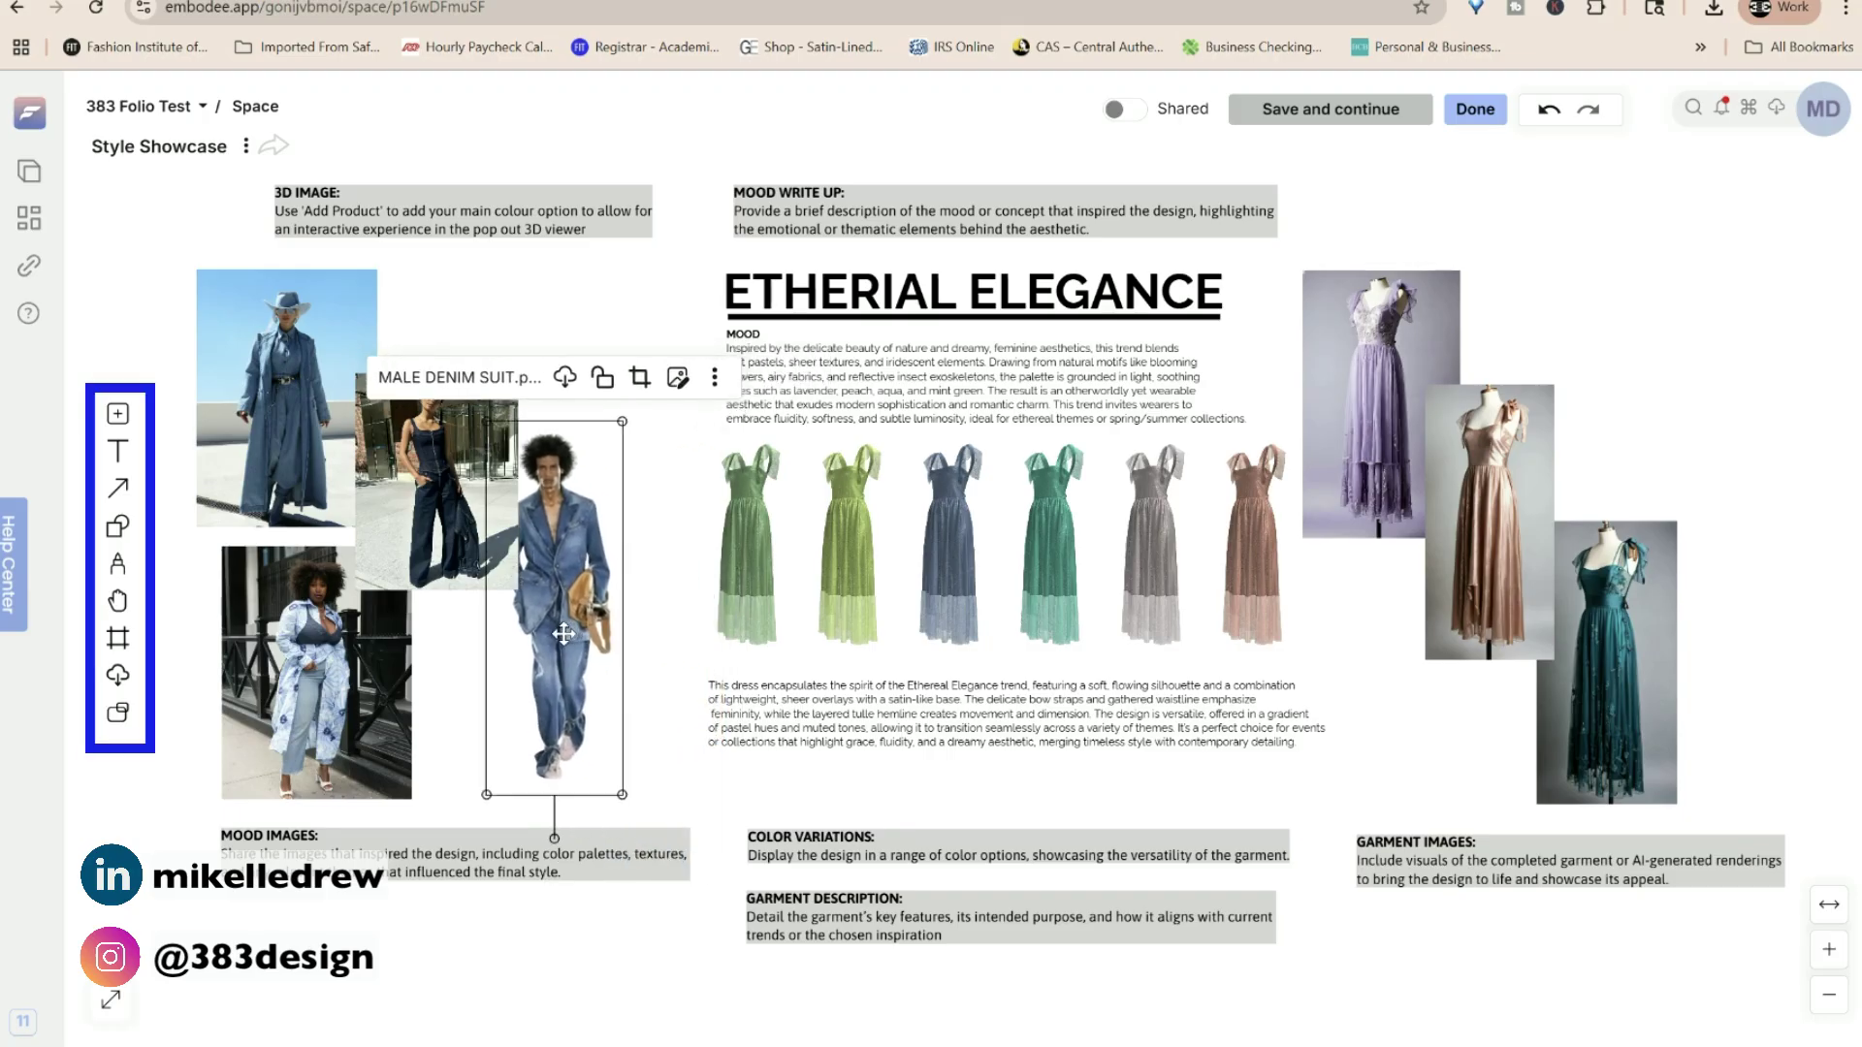
# Bring the denim-suit photo to front, nudge it down-left, and select the last DENIM word.
pyautogui.click(715, 378)
pyautogui.click(796, 477)
pyautogui.moveTo(577, 620); pyautogui.dragTo(559, 642)
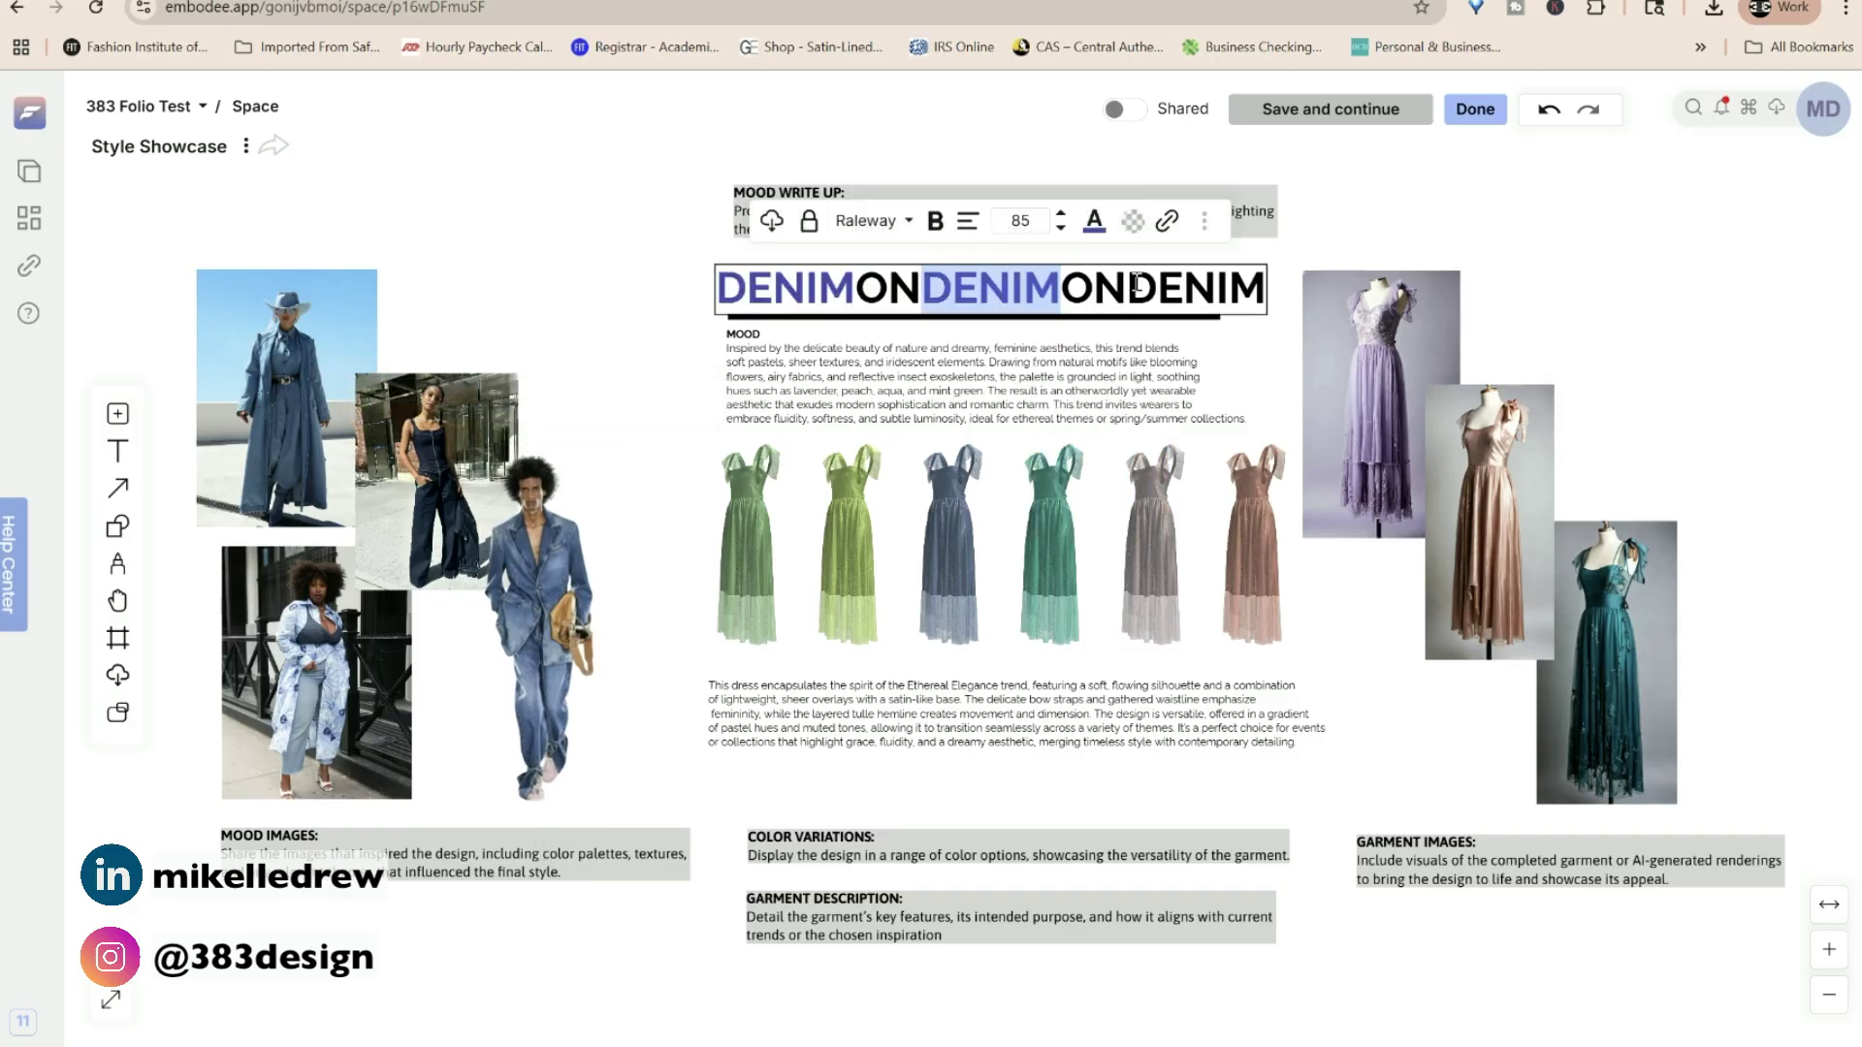
pyautogui.moveTo(1130, 286); pyautogui.dragTo(1264, 288)
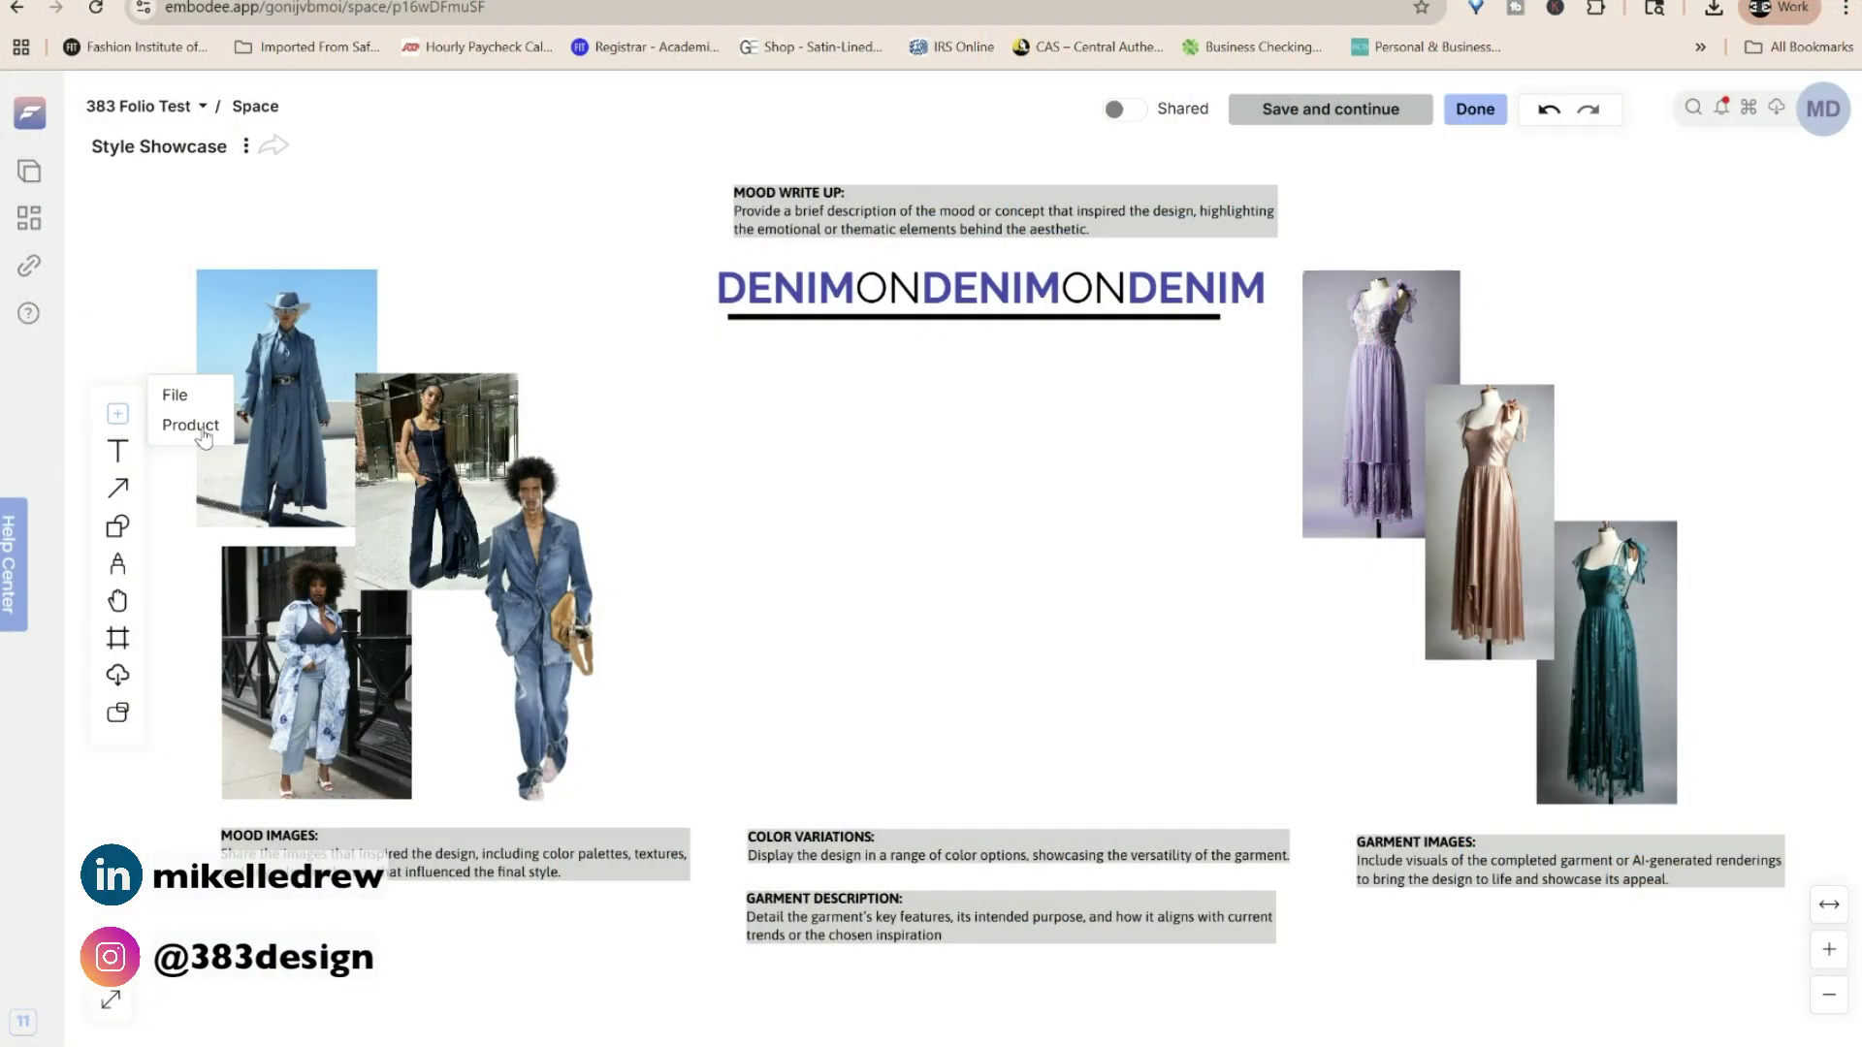
# Add the Denim Mini Dress product to the space and position it under the title.
pyautogui.click(191, 426)
pyautogui.click(802, 487)
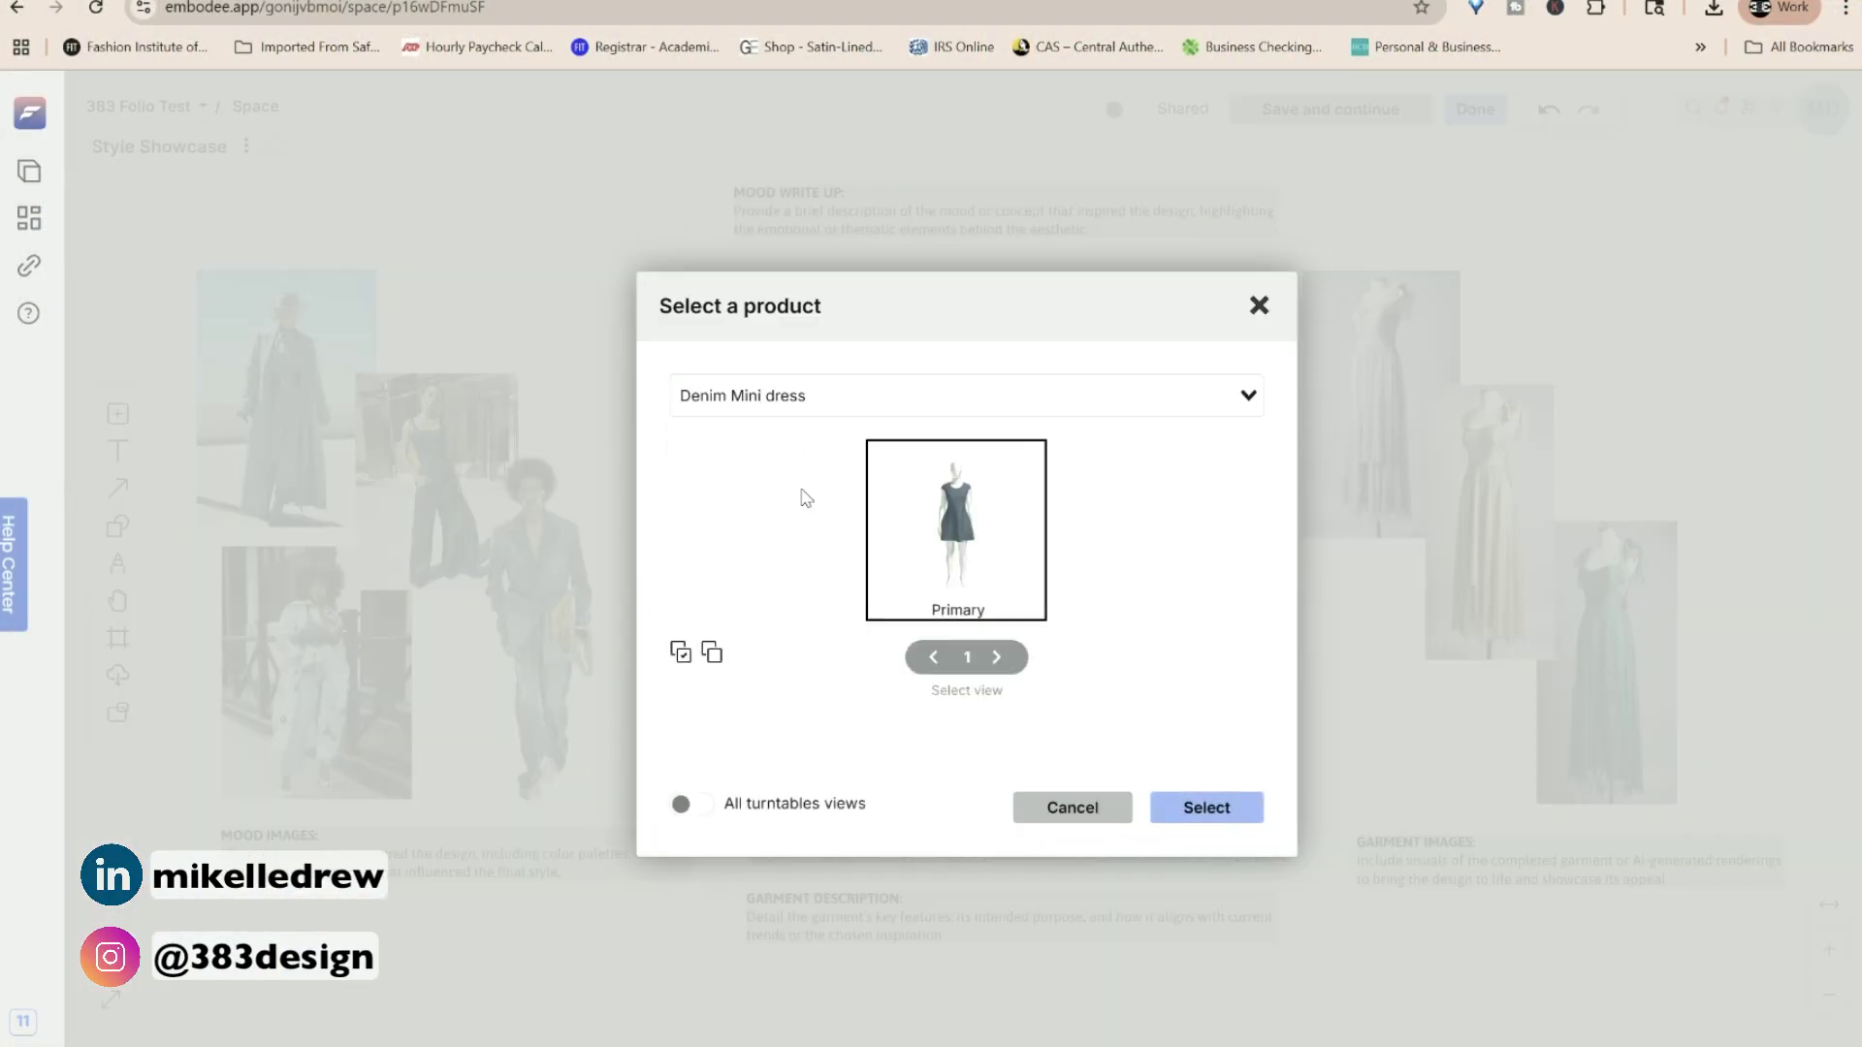
pyautogui.click(1205, 809)
pyautogui.moveTo(1030, 587); pyautogui.dragTo(815, 515)
# Save the updated space and return to view mode.
pyautogui.click(1273, 171)
pyautogui.click(1341, 111)
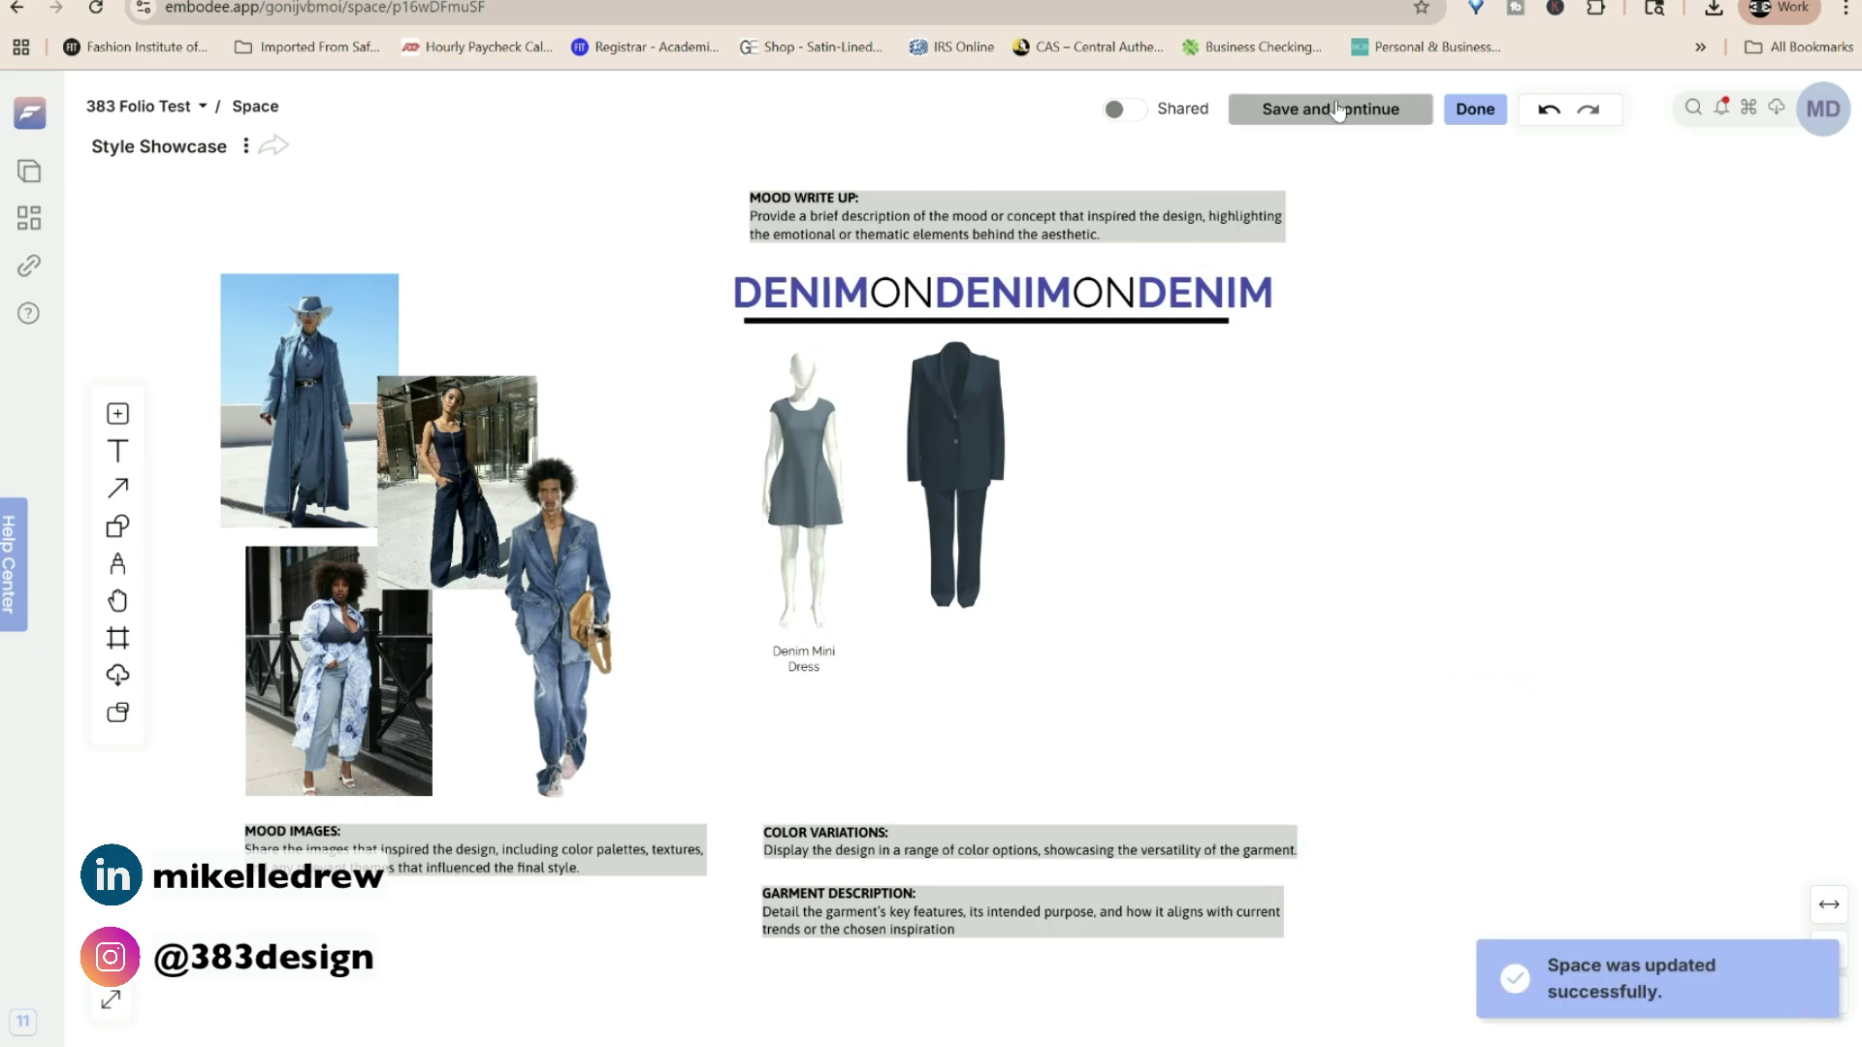
pyautogui.click(1471, 114)
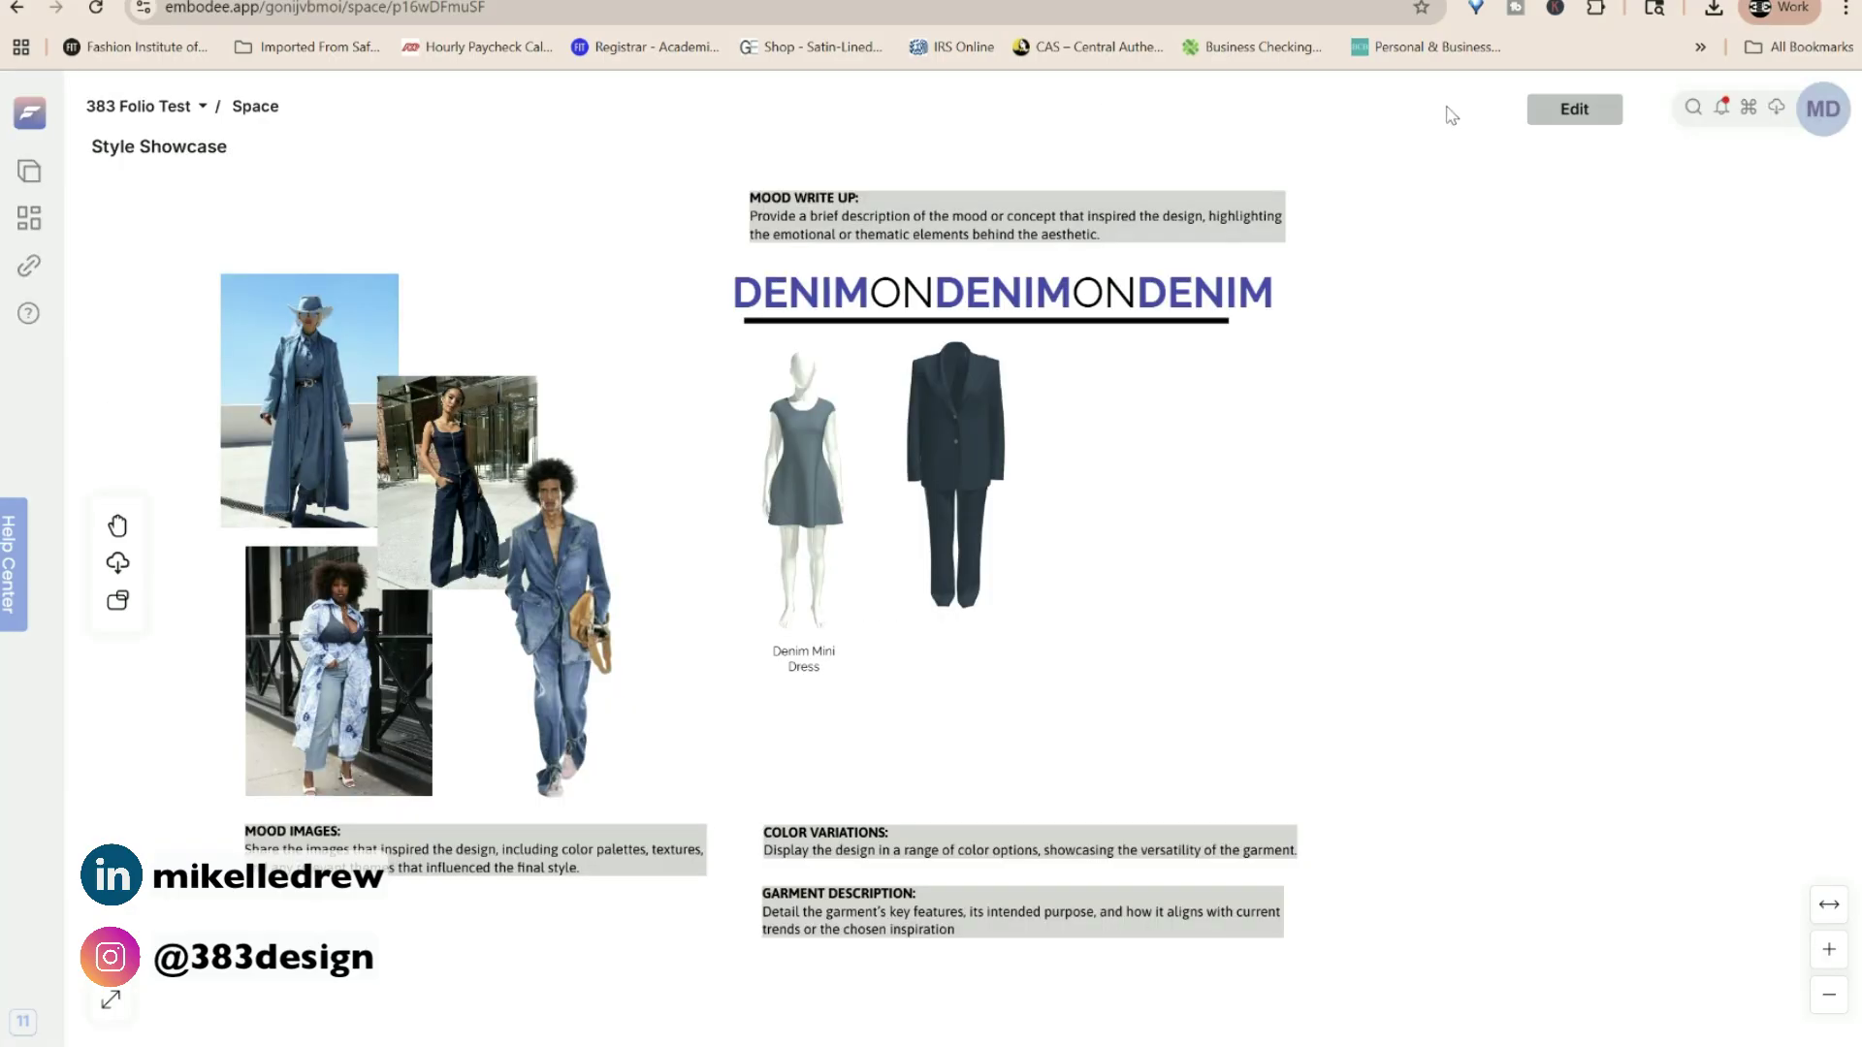
# Open the DenimOnDenimOnDenim-Final space and view the Denim Cap sleeve dress in 3D.
pyautogui.click(612, 297)
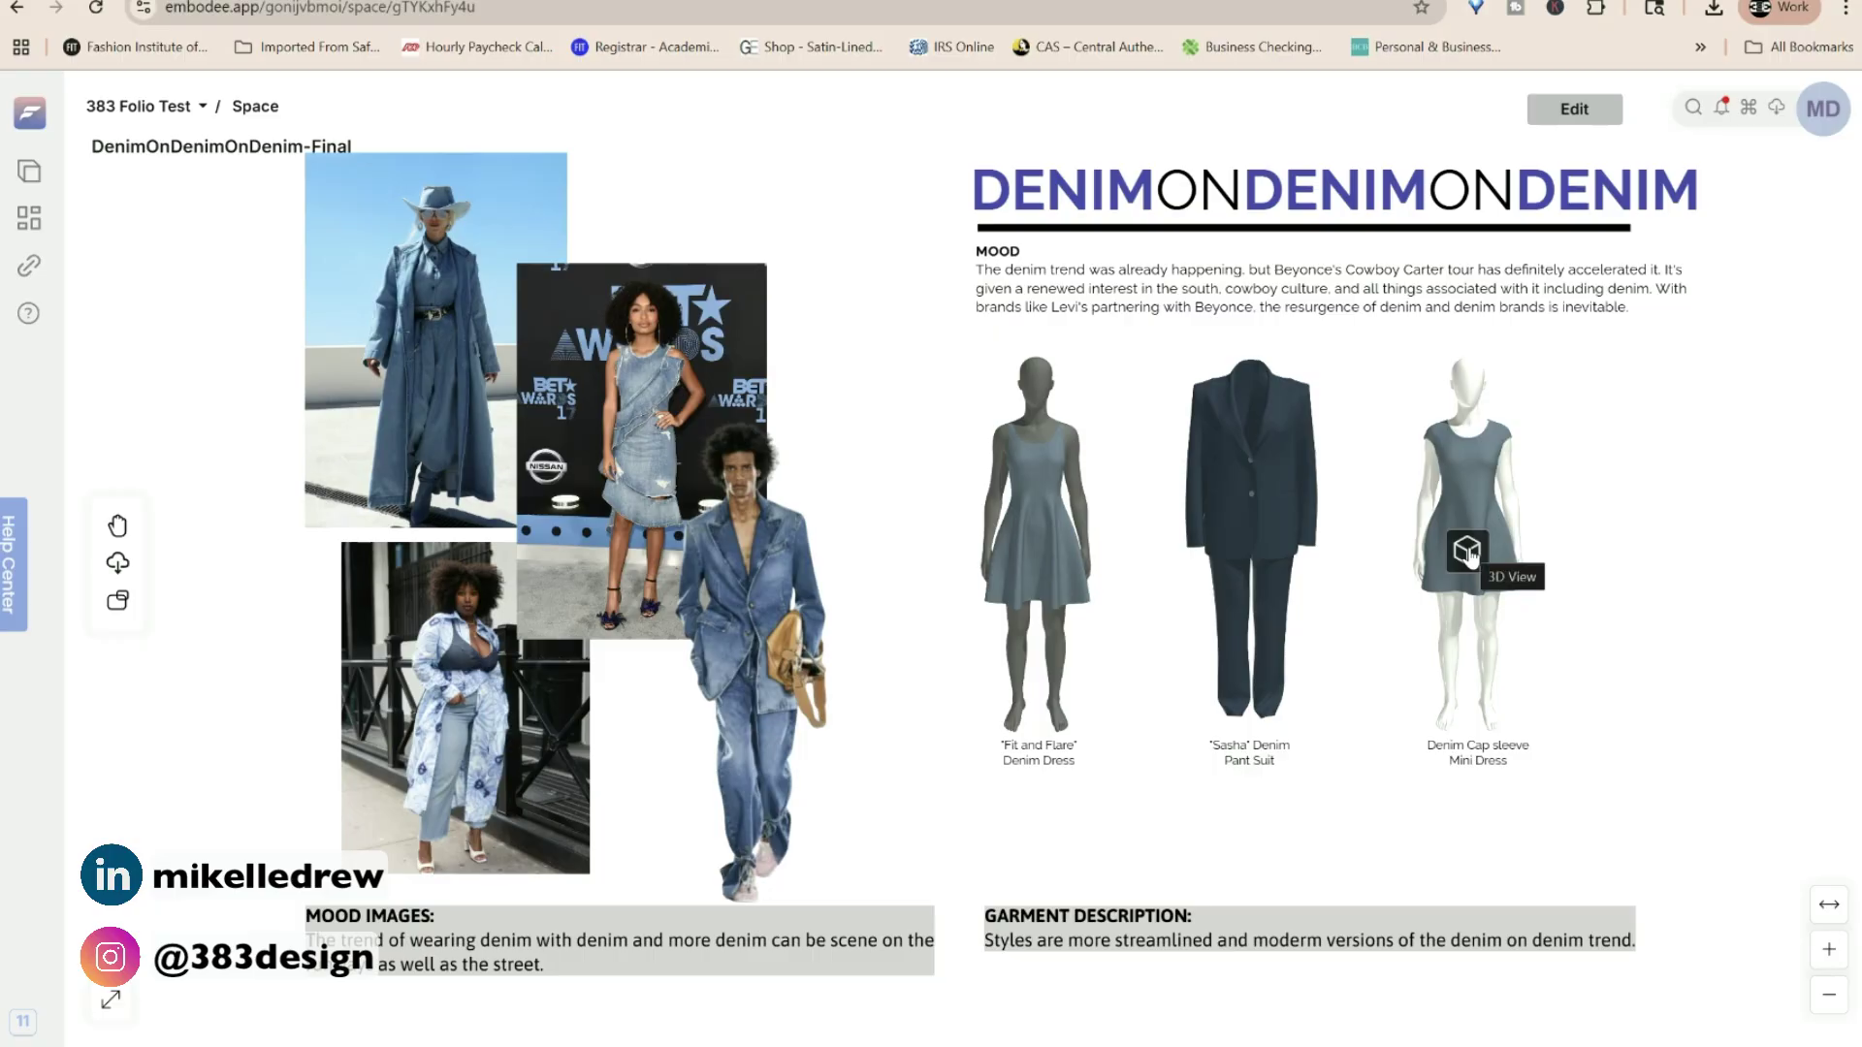
pyautogui.click(1468, 551)
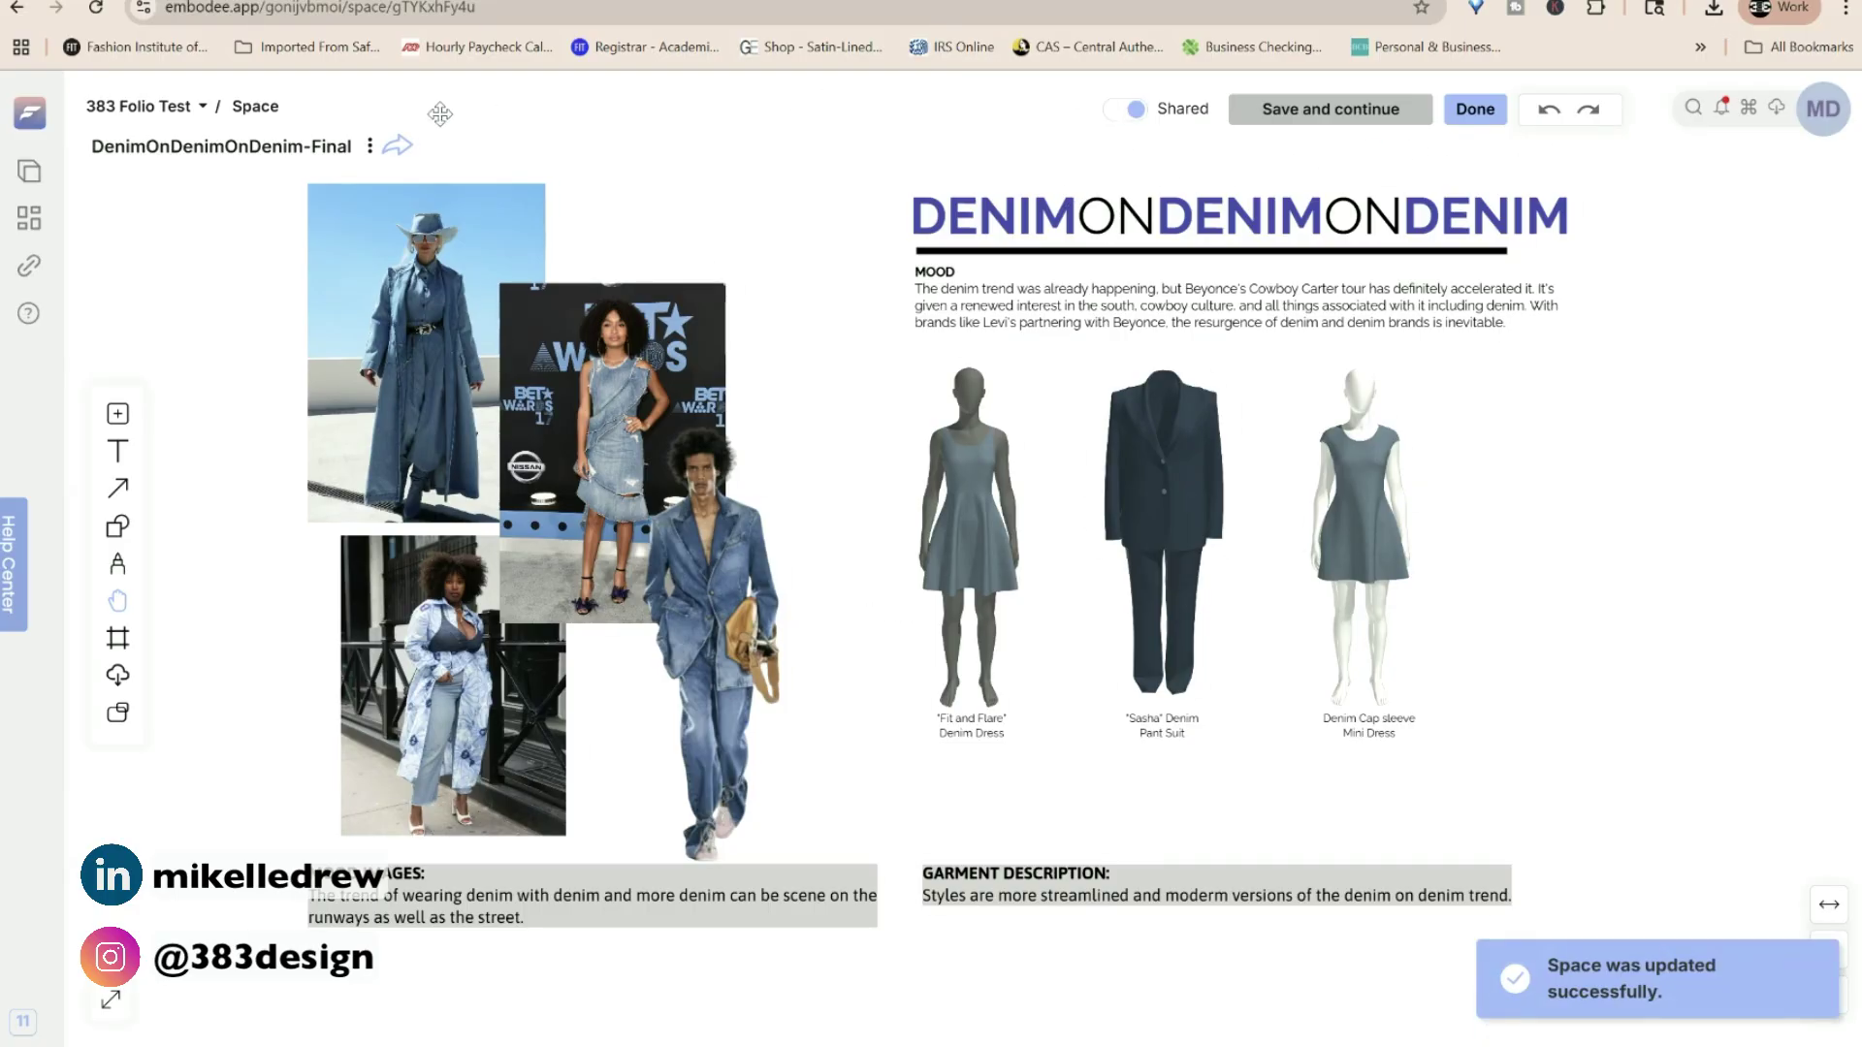
# Generate a watermarked share link for the space that expires in 1 week.
pyautogui.click(398, 146)
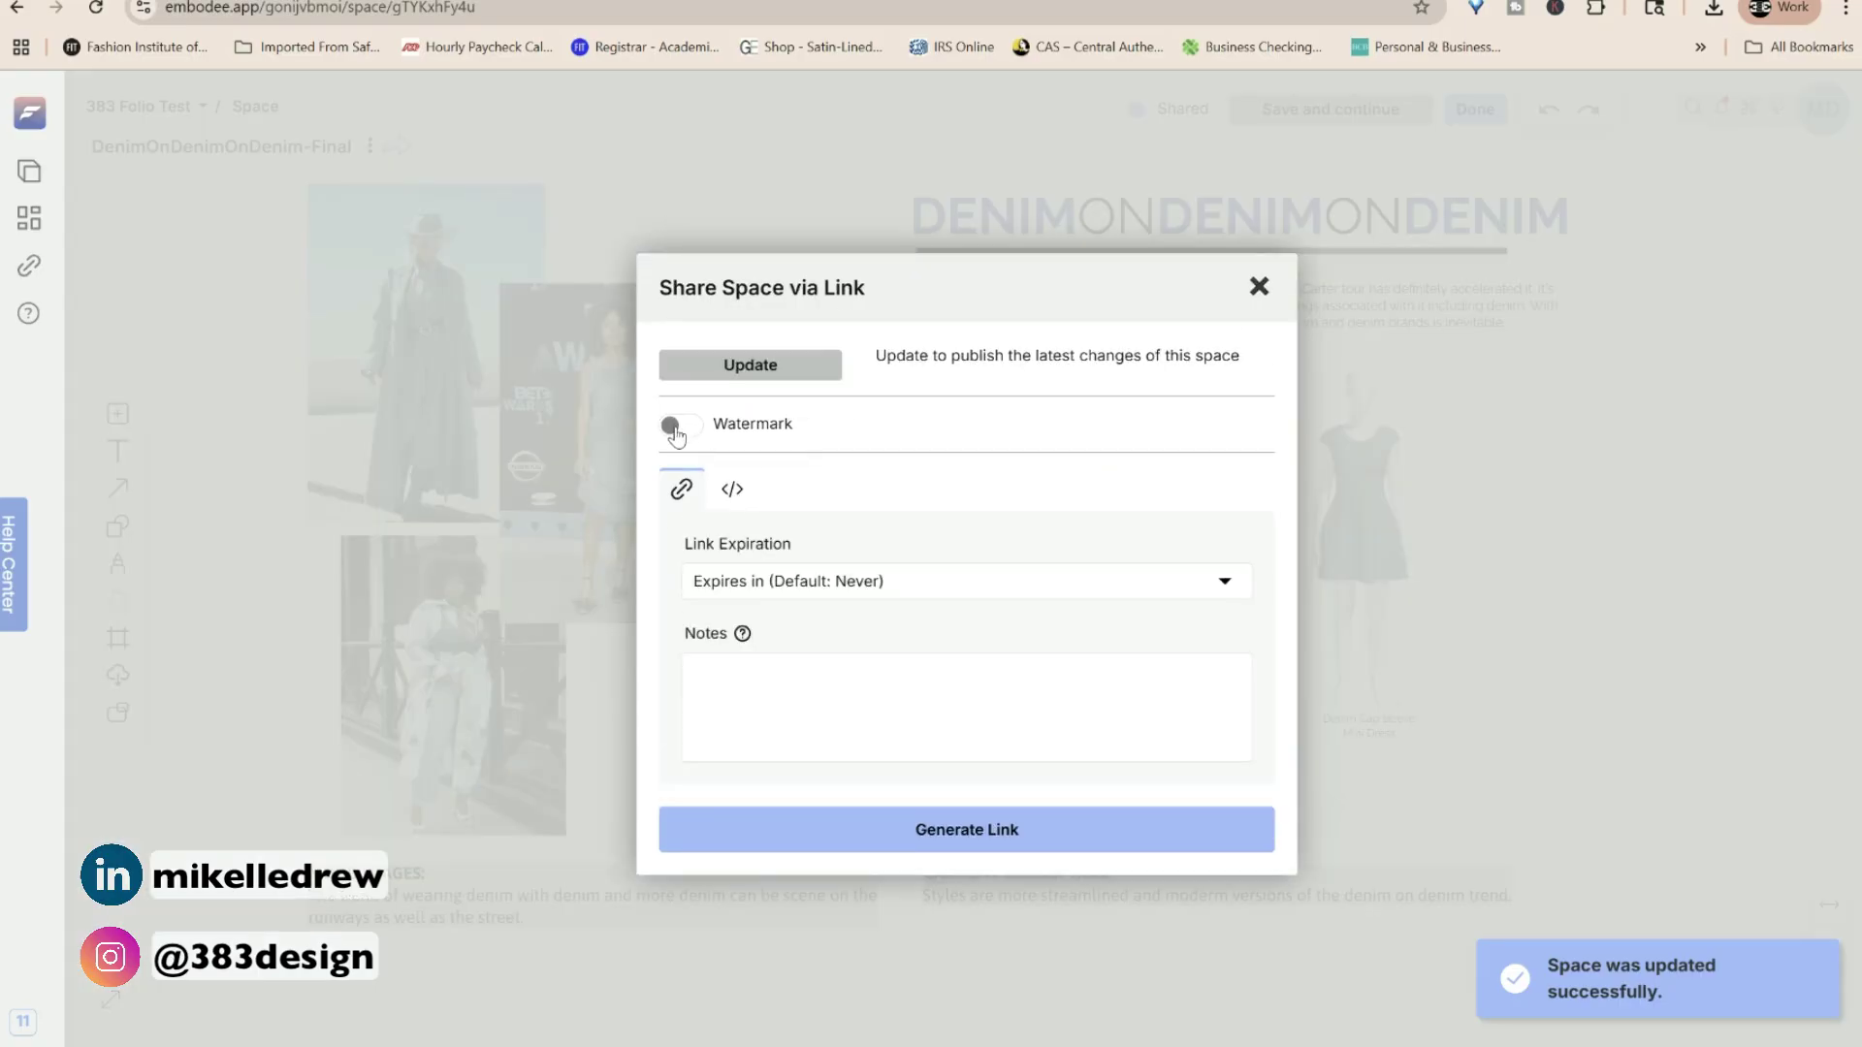
pyautogui.click(676, 426)
pyautogui.click(824, 657)
pyautogui.click(787, 795)
pyautogui.click(998, 909)
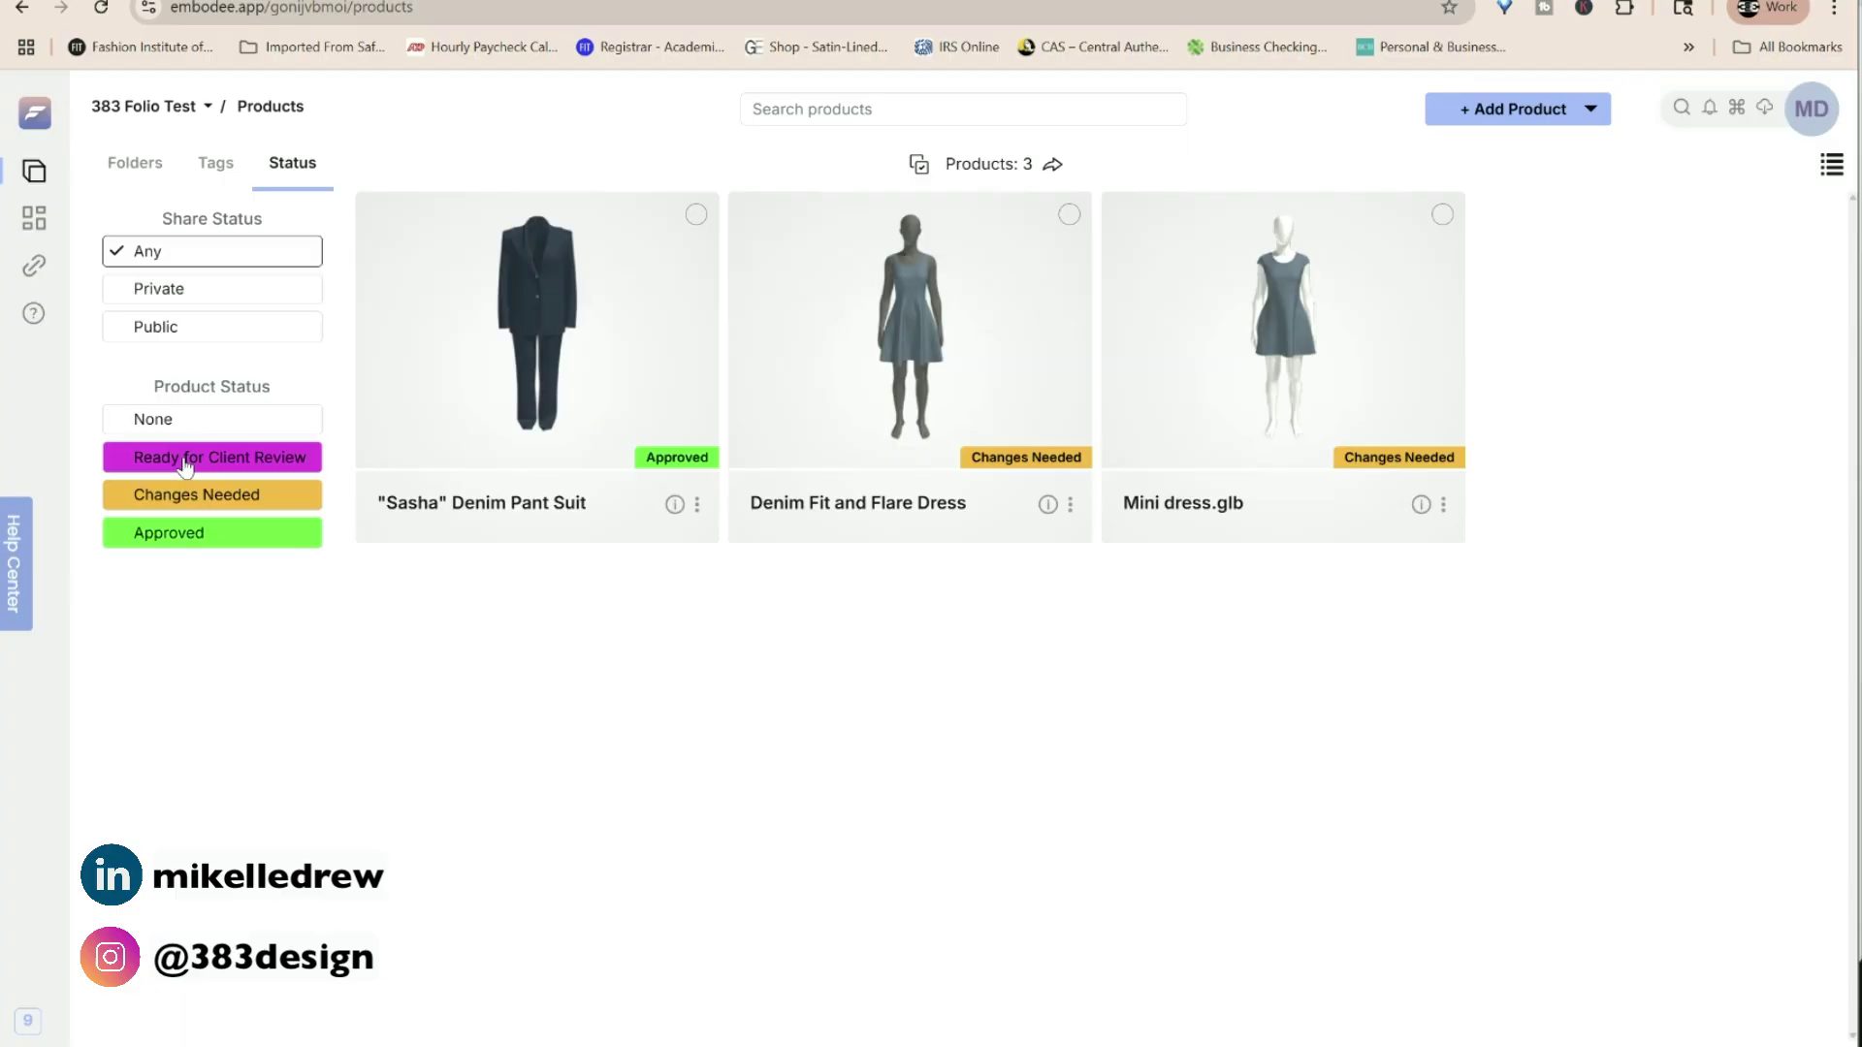
# Filter products by Ready for Client Review, then Changes Needed, then Approved status.
pyautogui.click(186, 462)
pyautogui.click(155, 492)
pyautogui.click(160, 531)
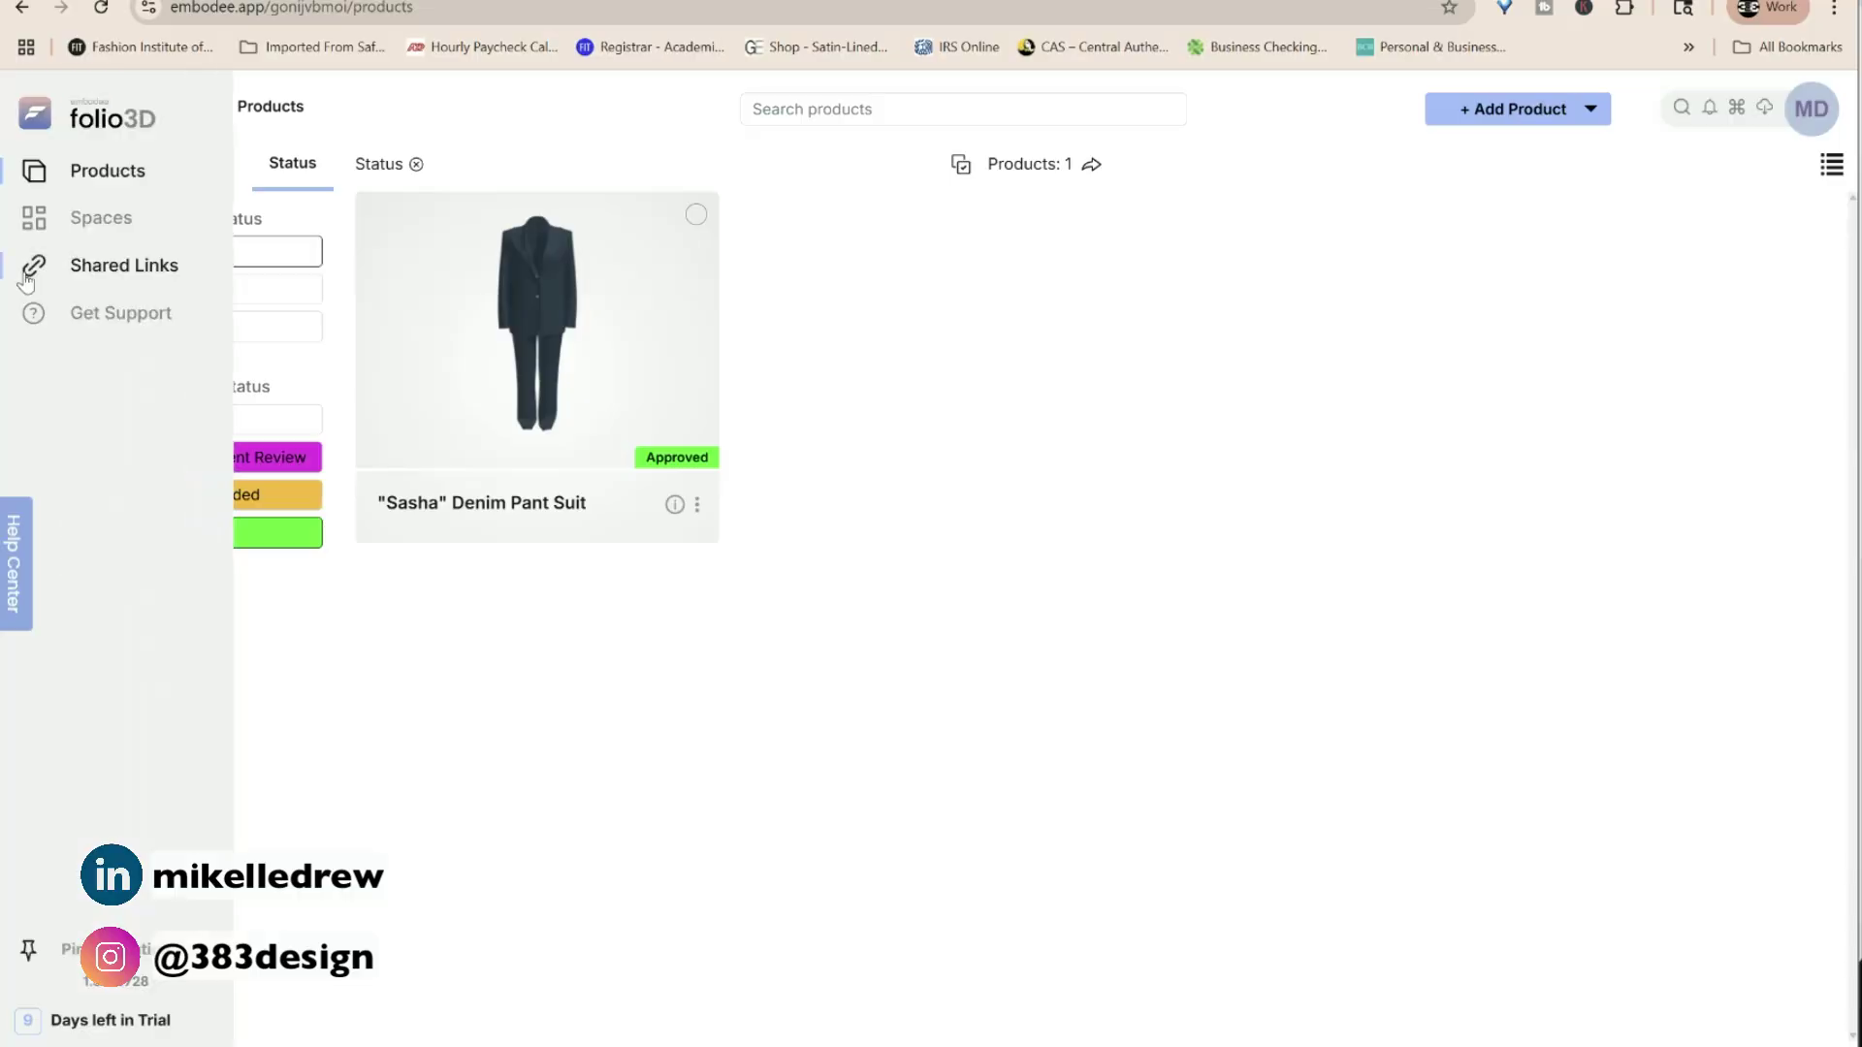
# Review the Shared Links page, checking Product Grids and then the Spaces list.
pyautogui.click(36, 272)
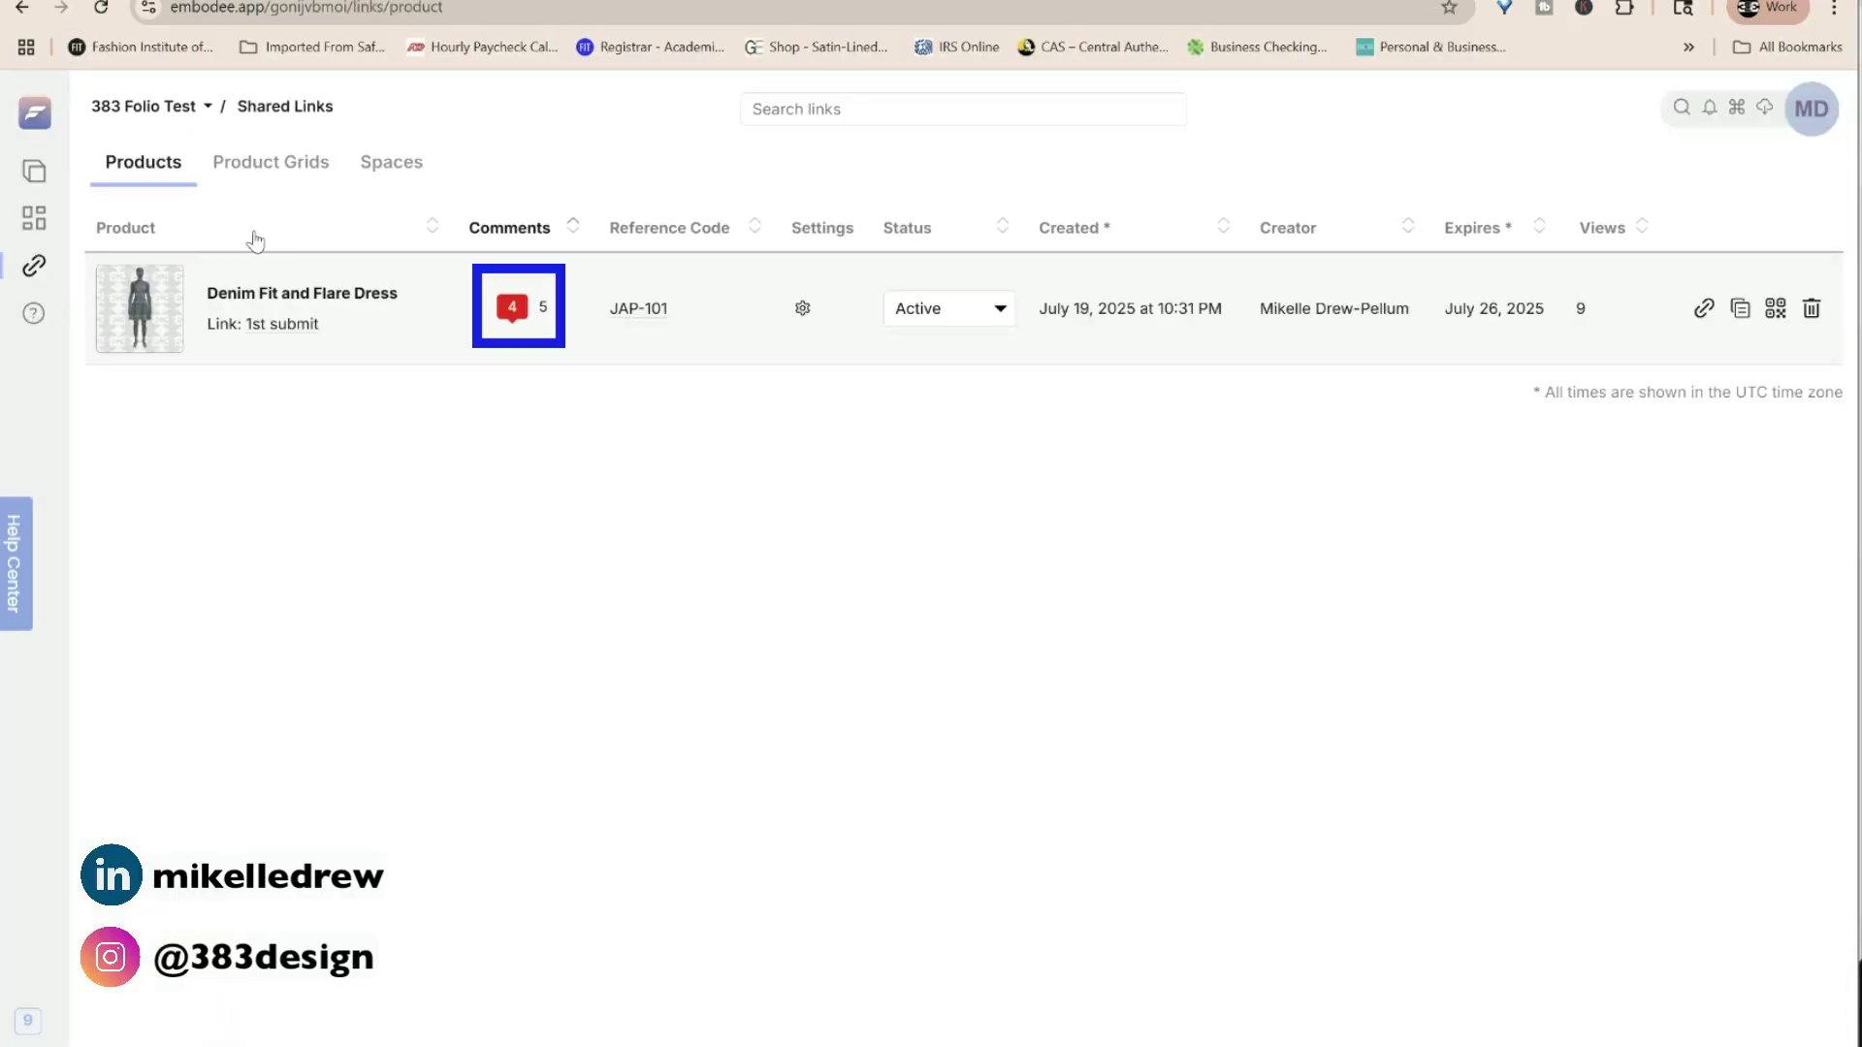
pyautogui.click(270, 165)
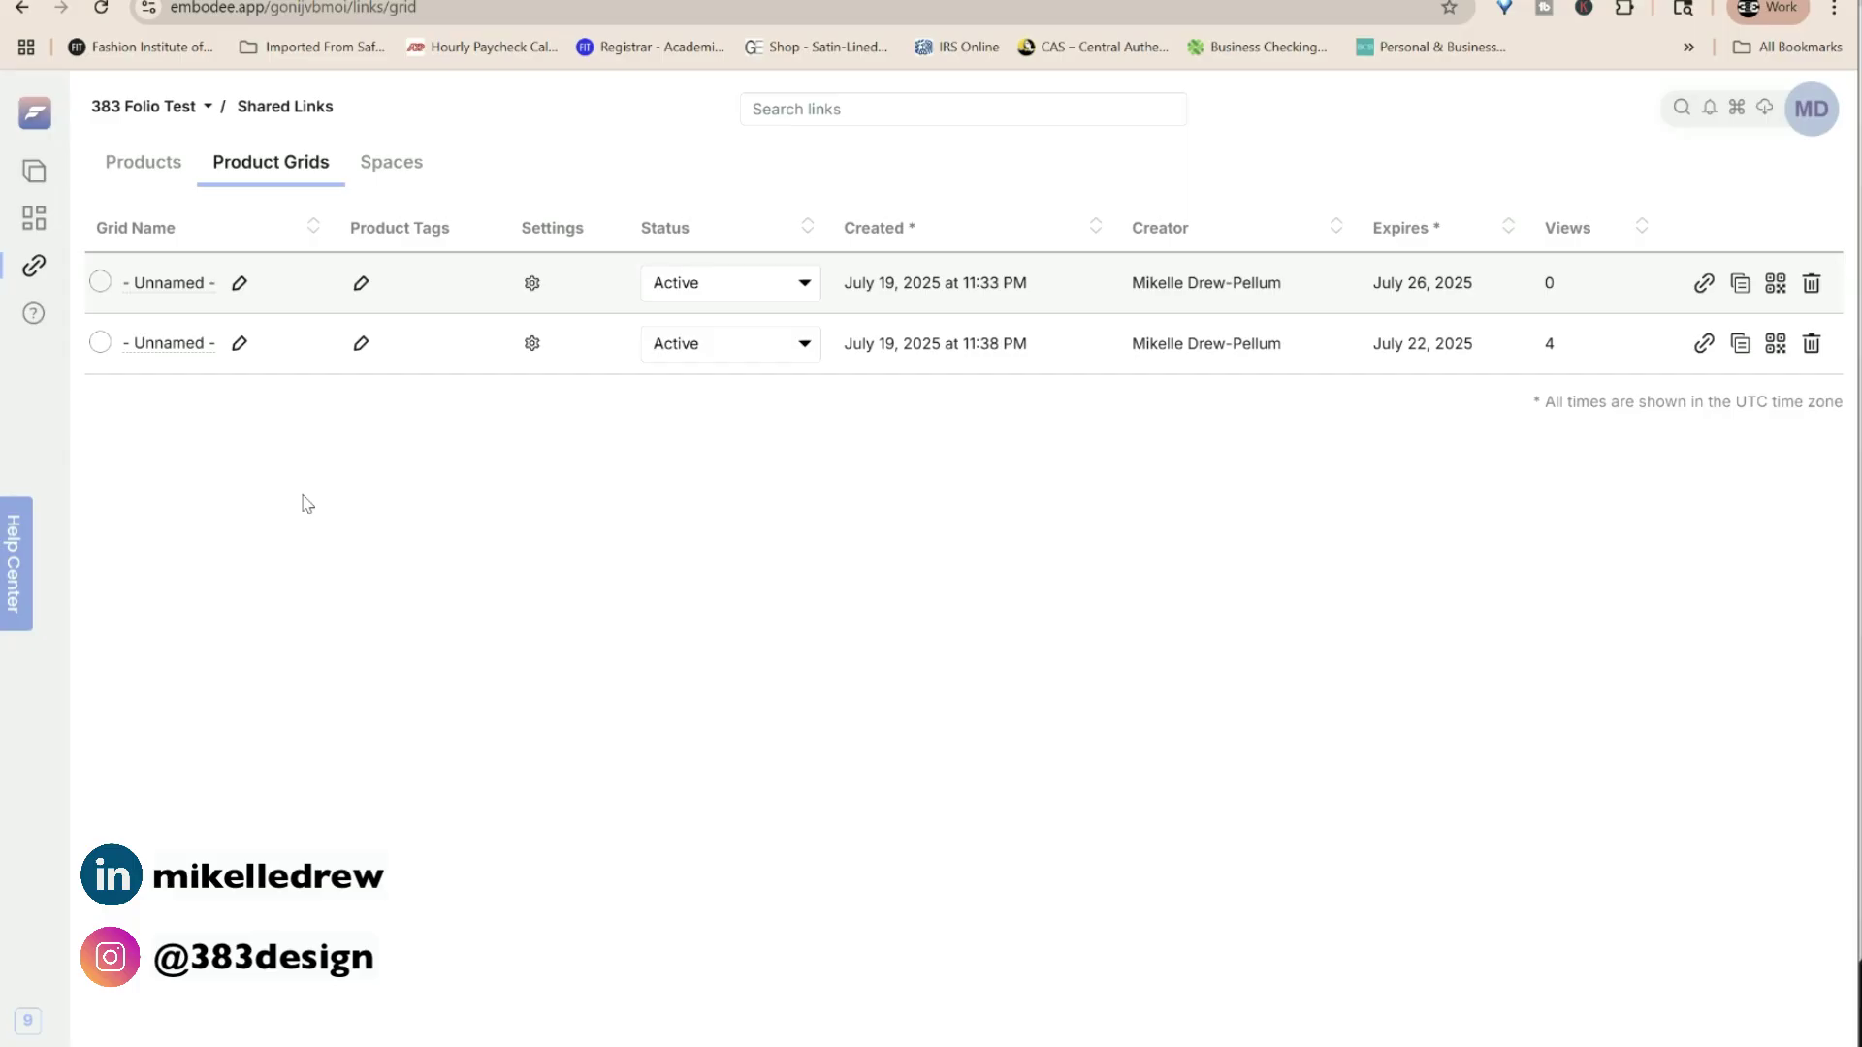
pyautogui.click(392, 167)
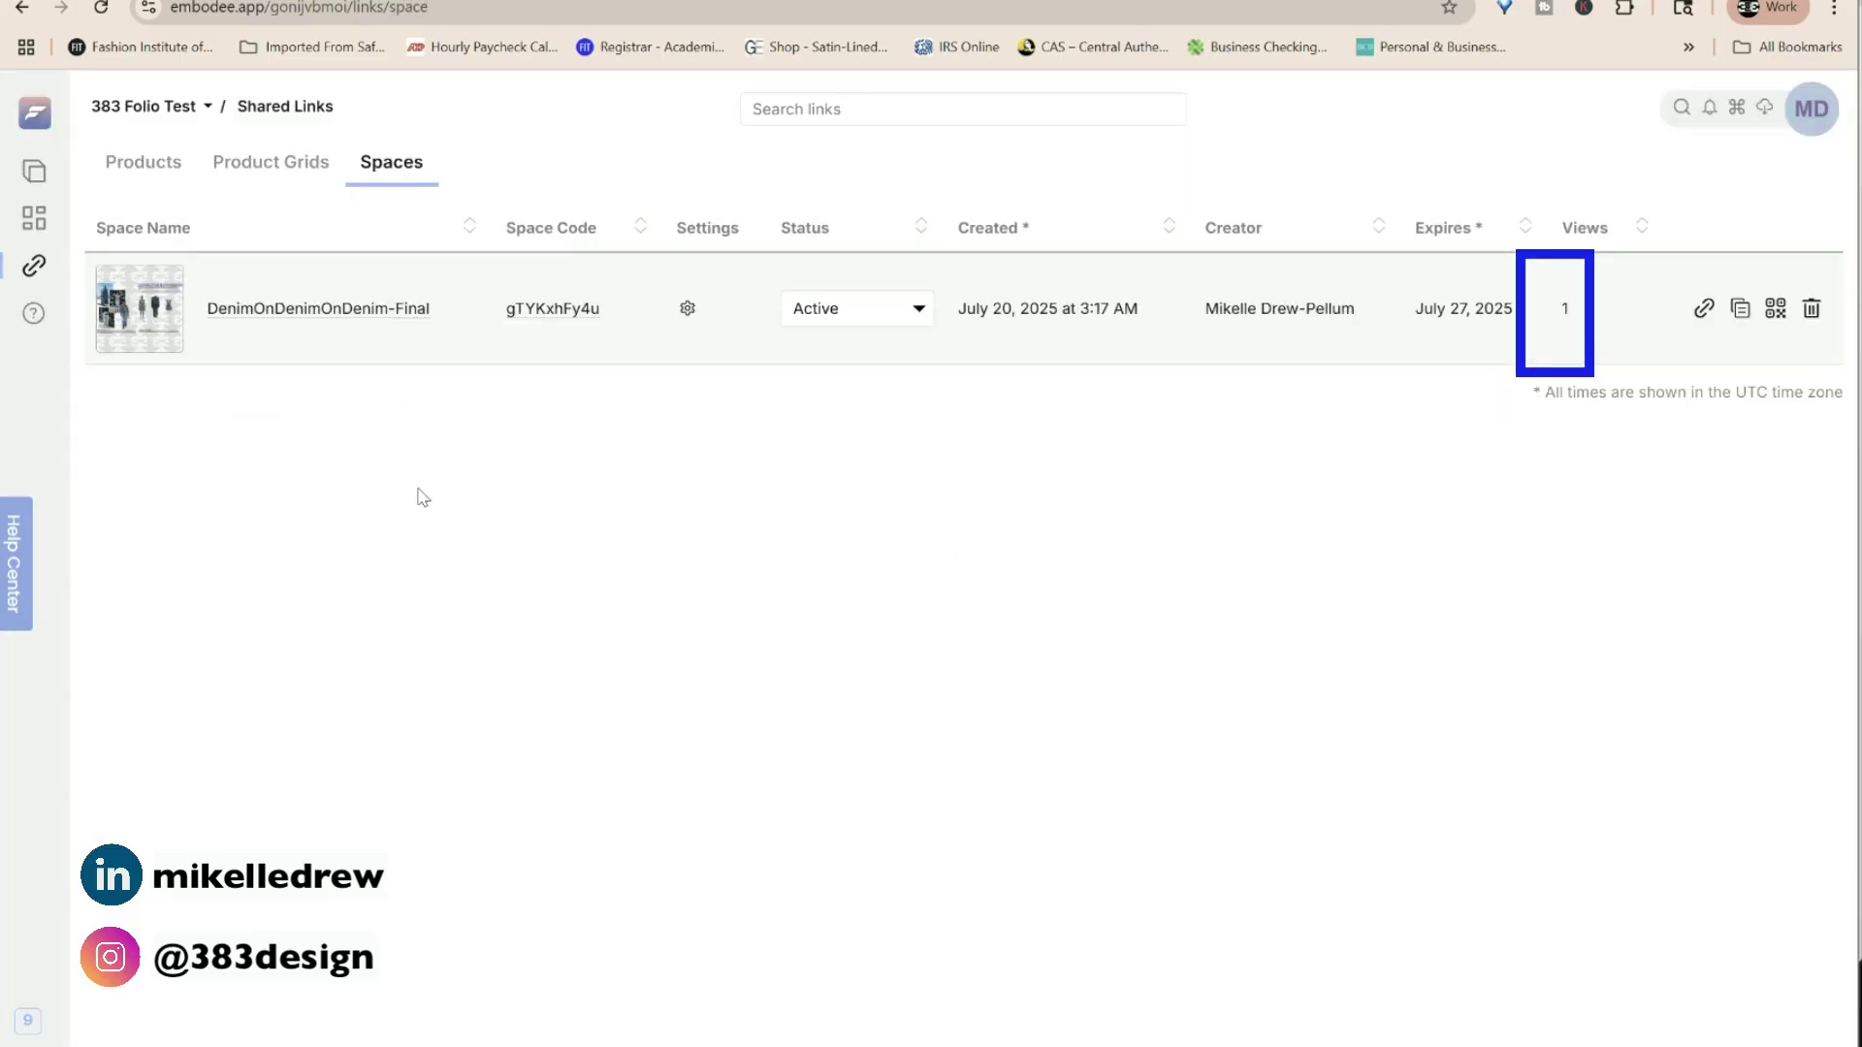